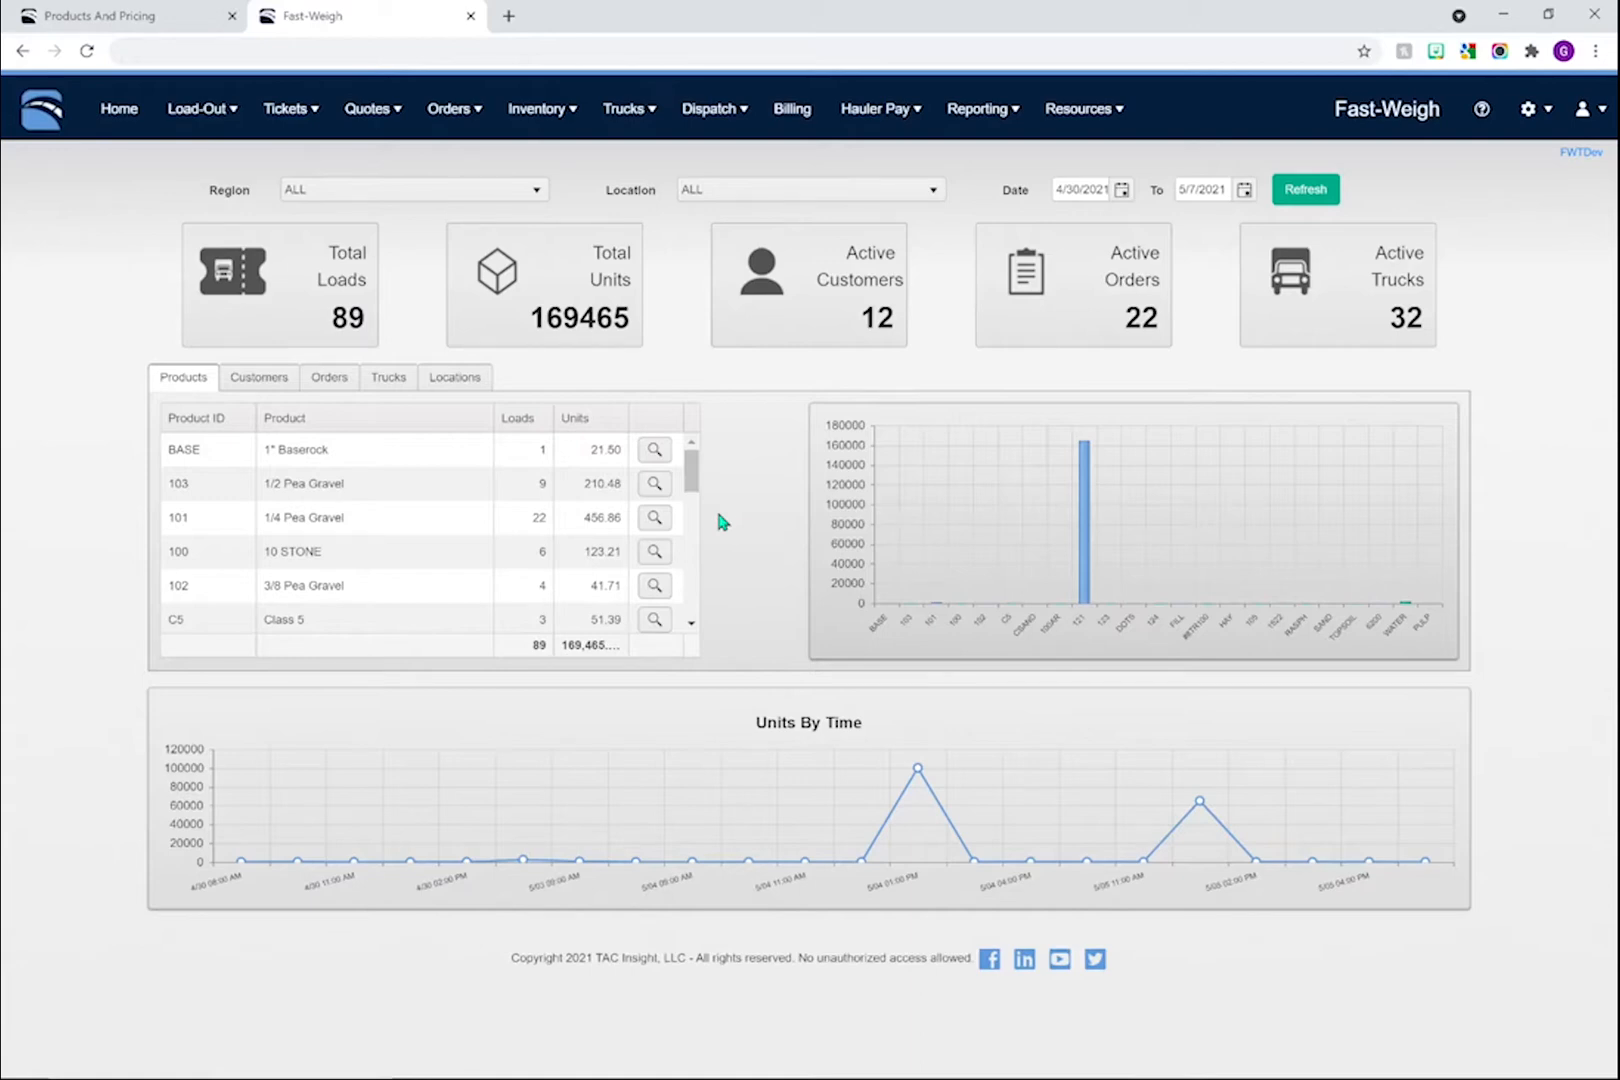
Open the product setup view of Products & Pricing.
{"action": "left_click", "coordinate": [1090, 120]}
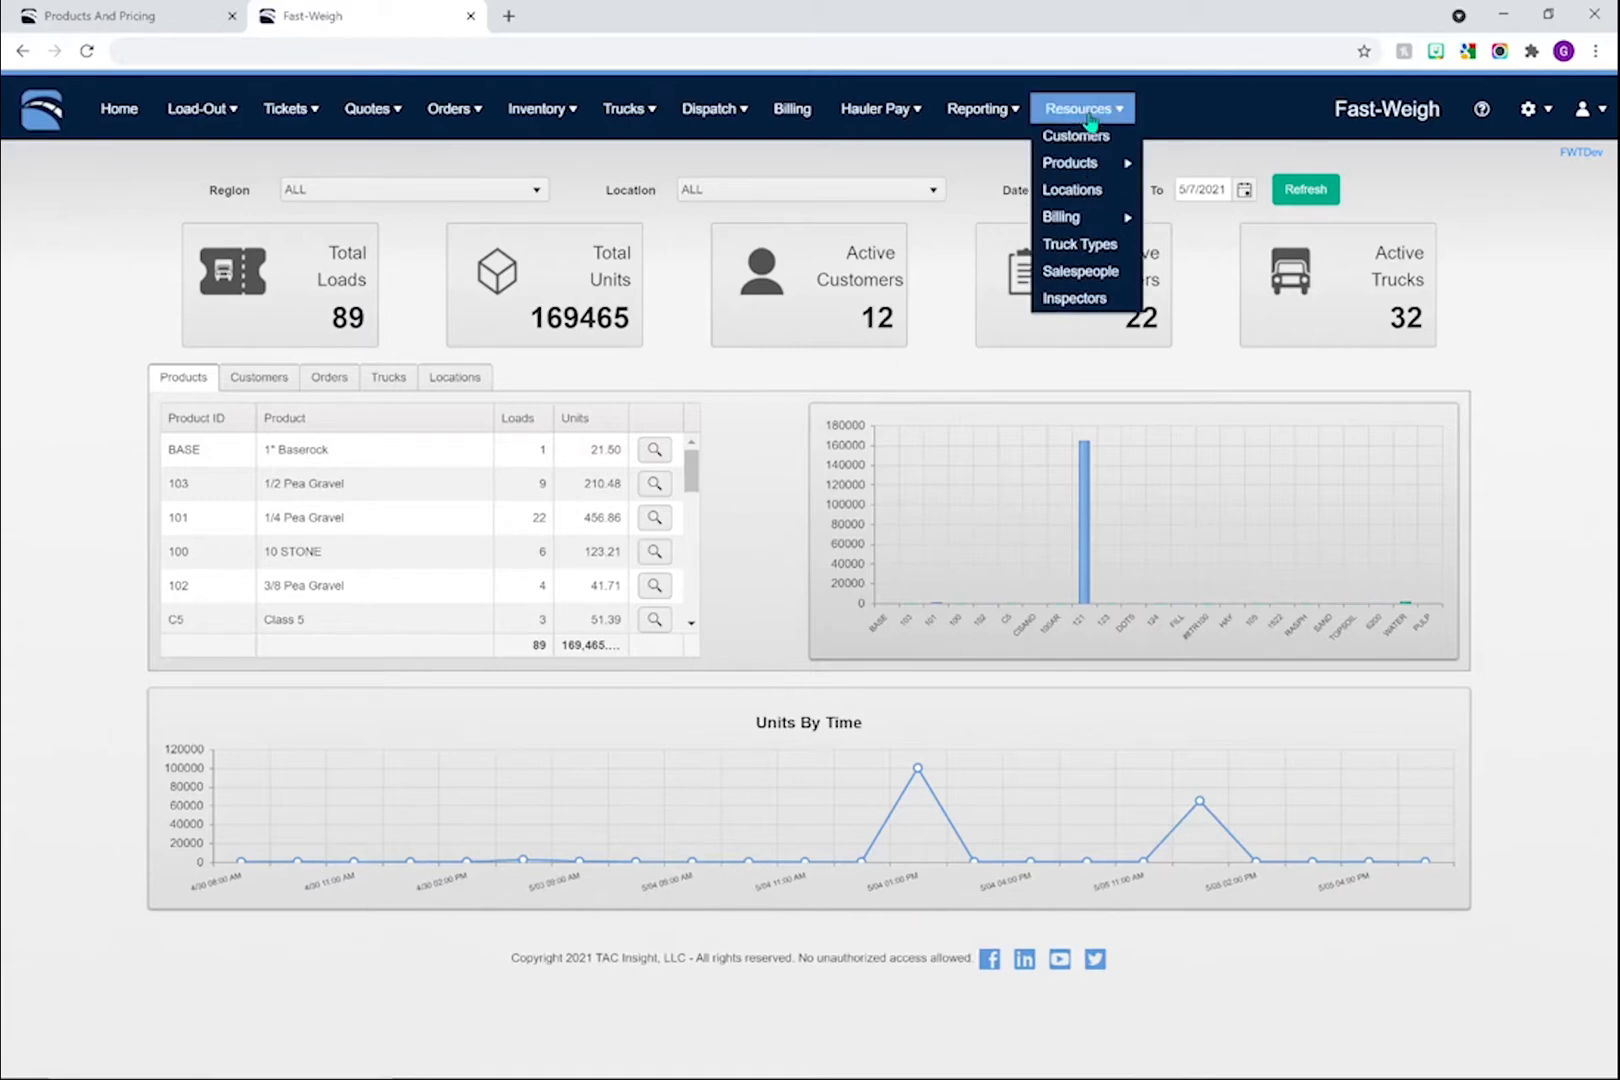
{"action": "mouse_move", "coordinate": [1100, 170]}
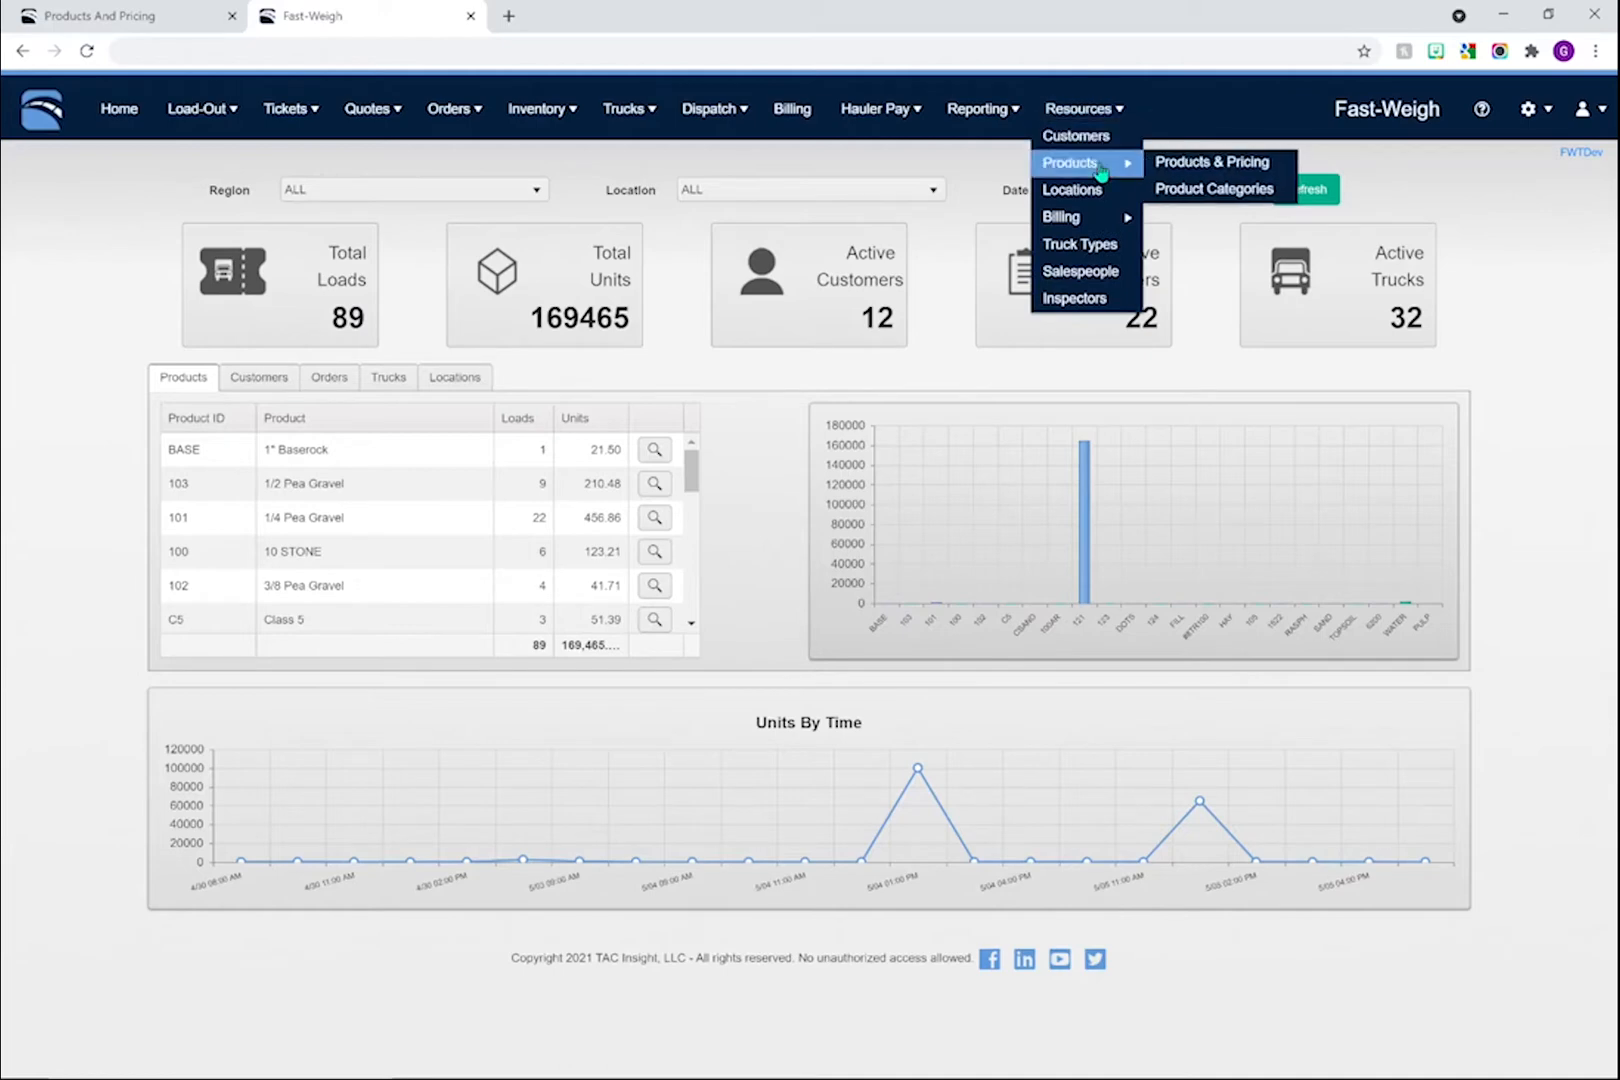
{"action": "left_click", "coordinate": [1198, 168]}
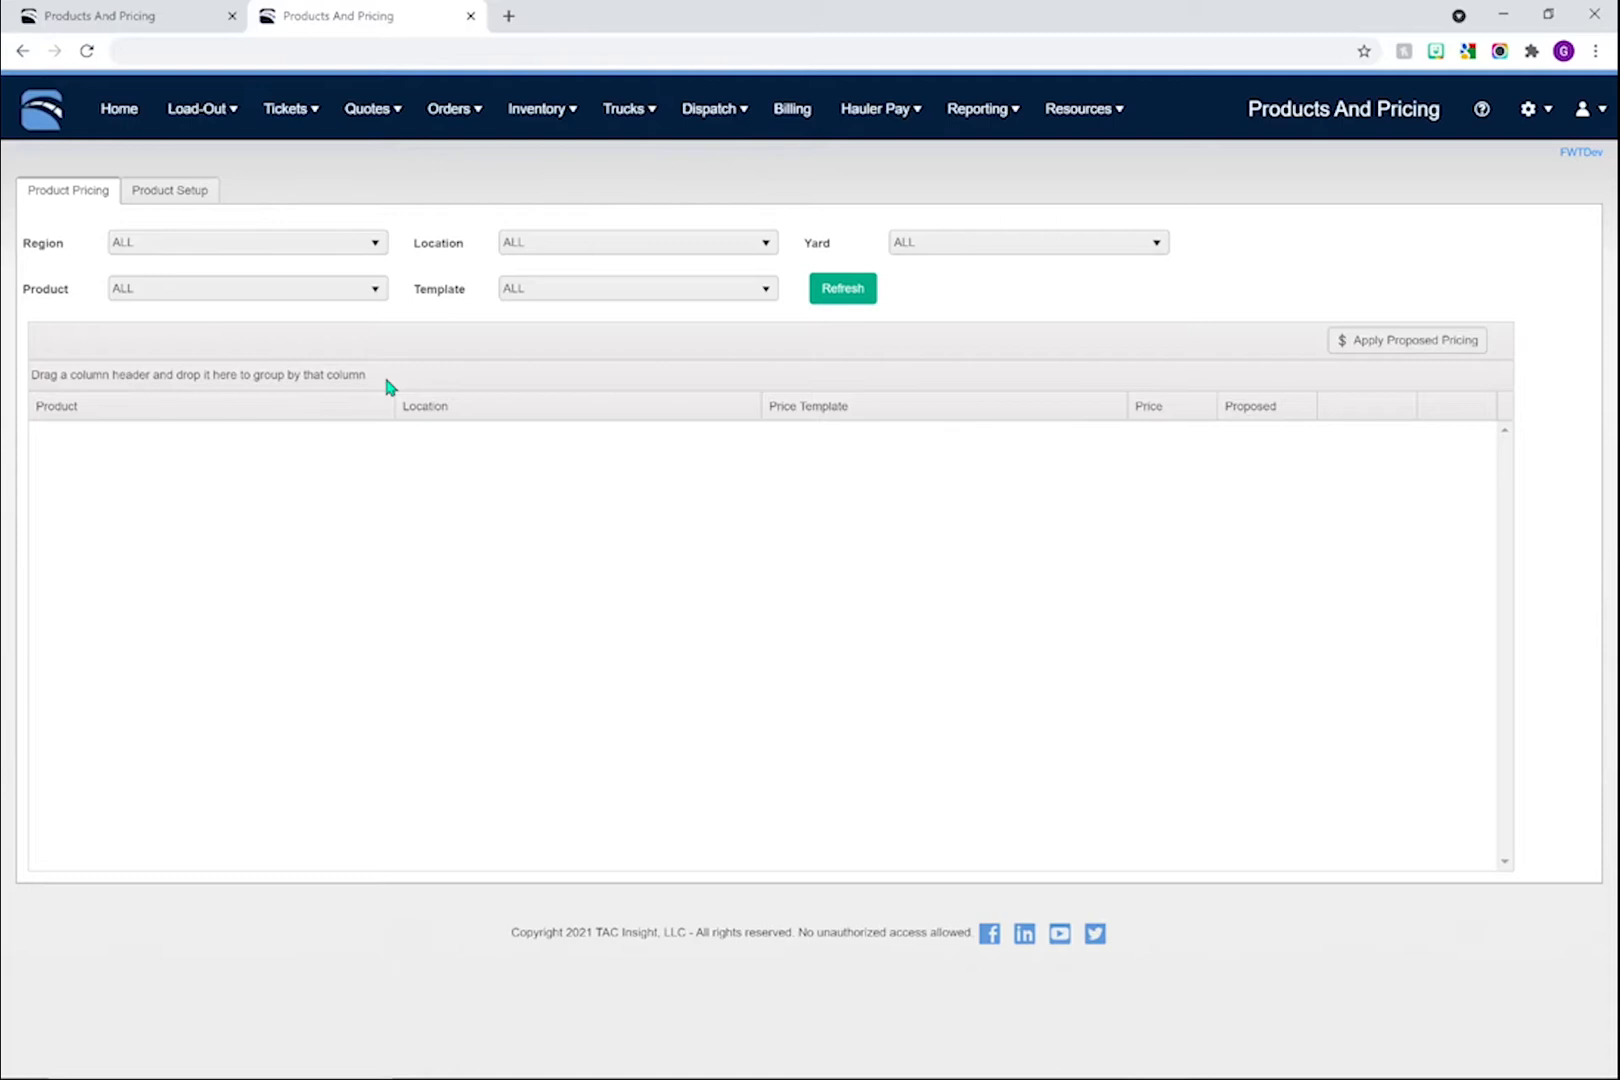
{"action": "left_click", "coordinate": [186, 196]}
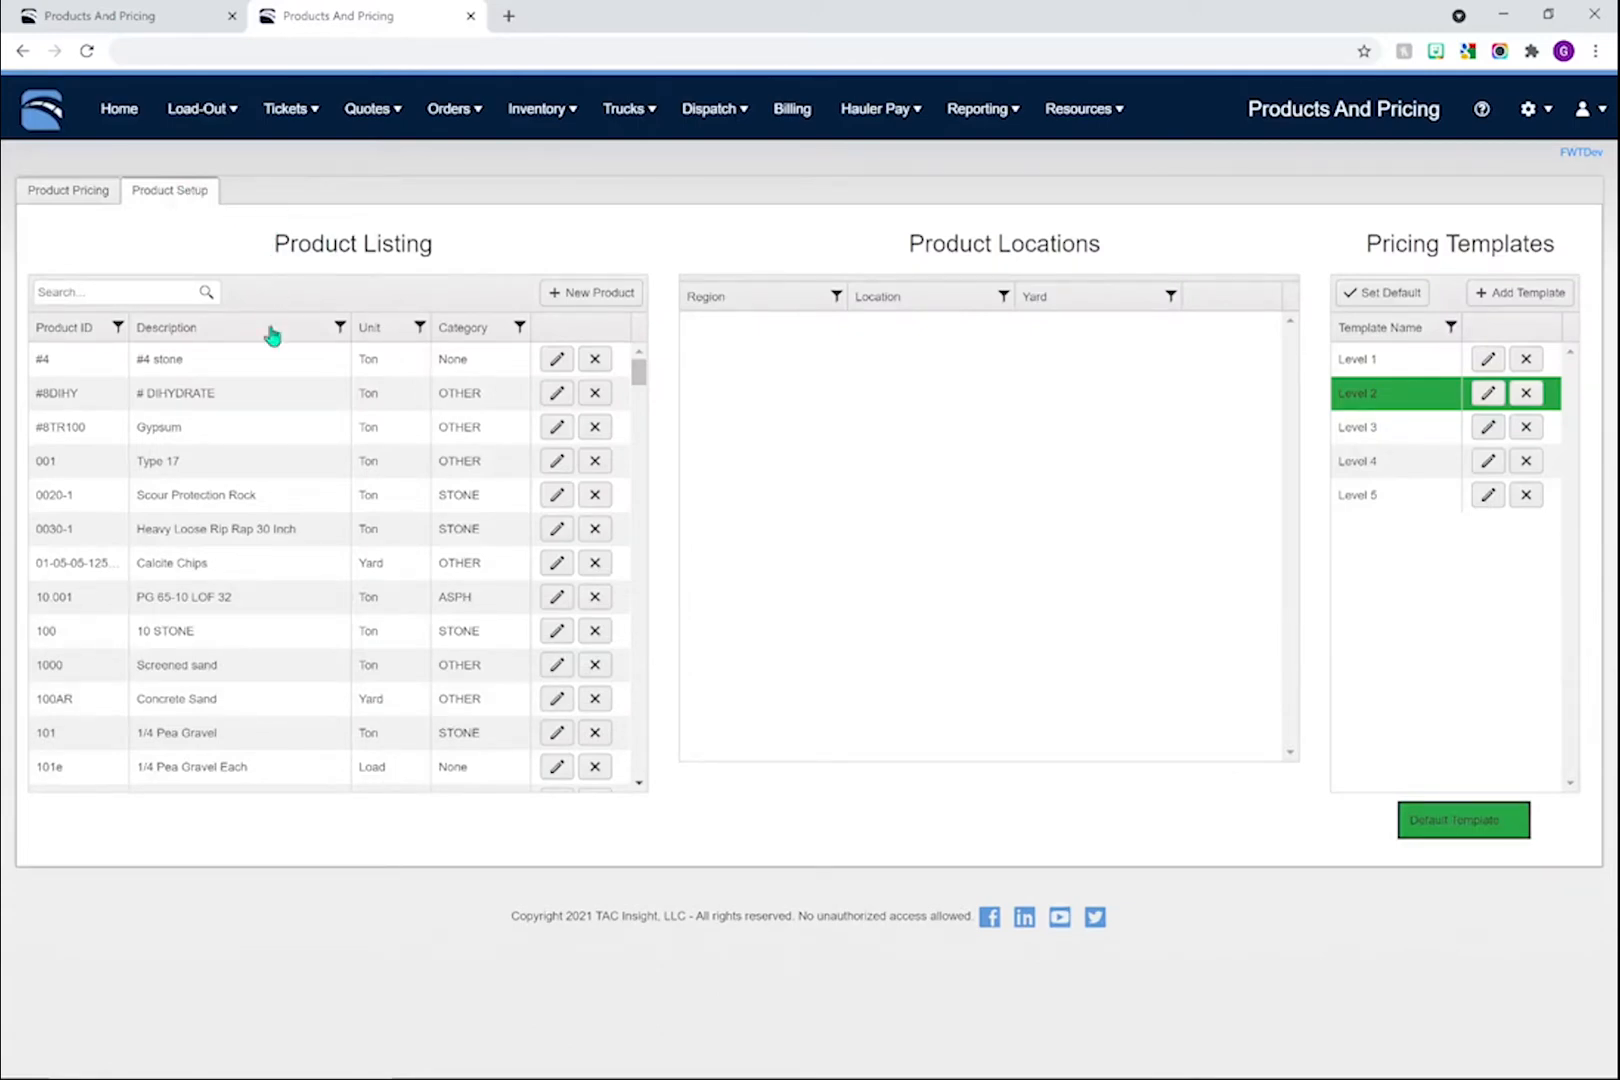
Examine the TN JETER location settings of product 100 - 10 STONE, leaving them without changes.
{"action": "left_click", "coordinate": [285, 640]}
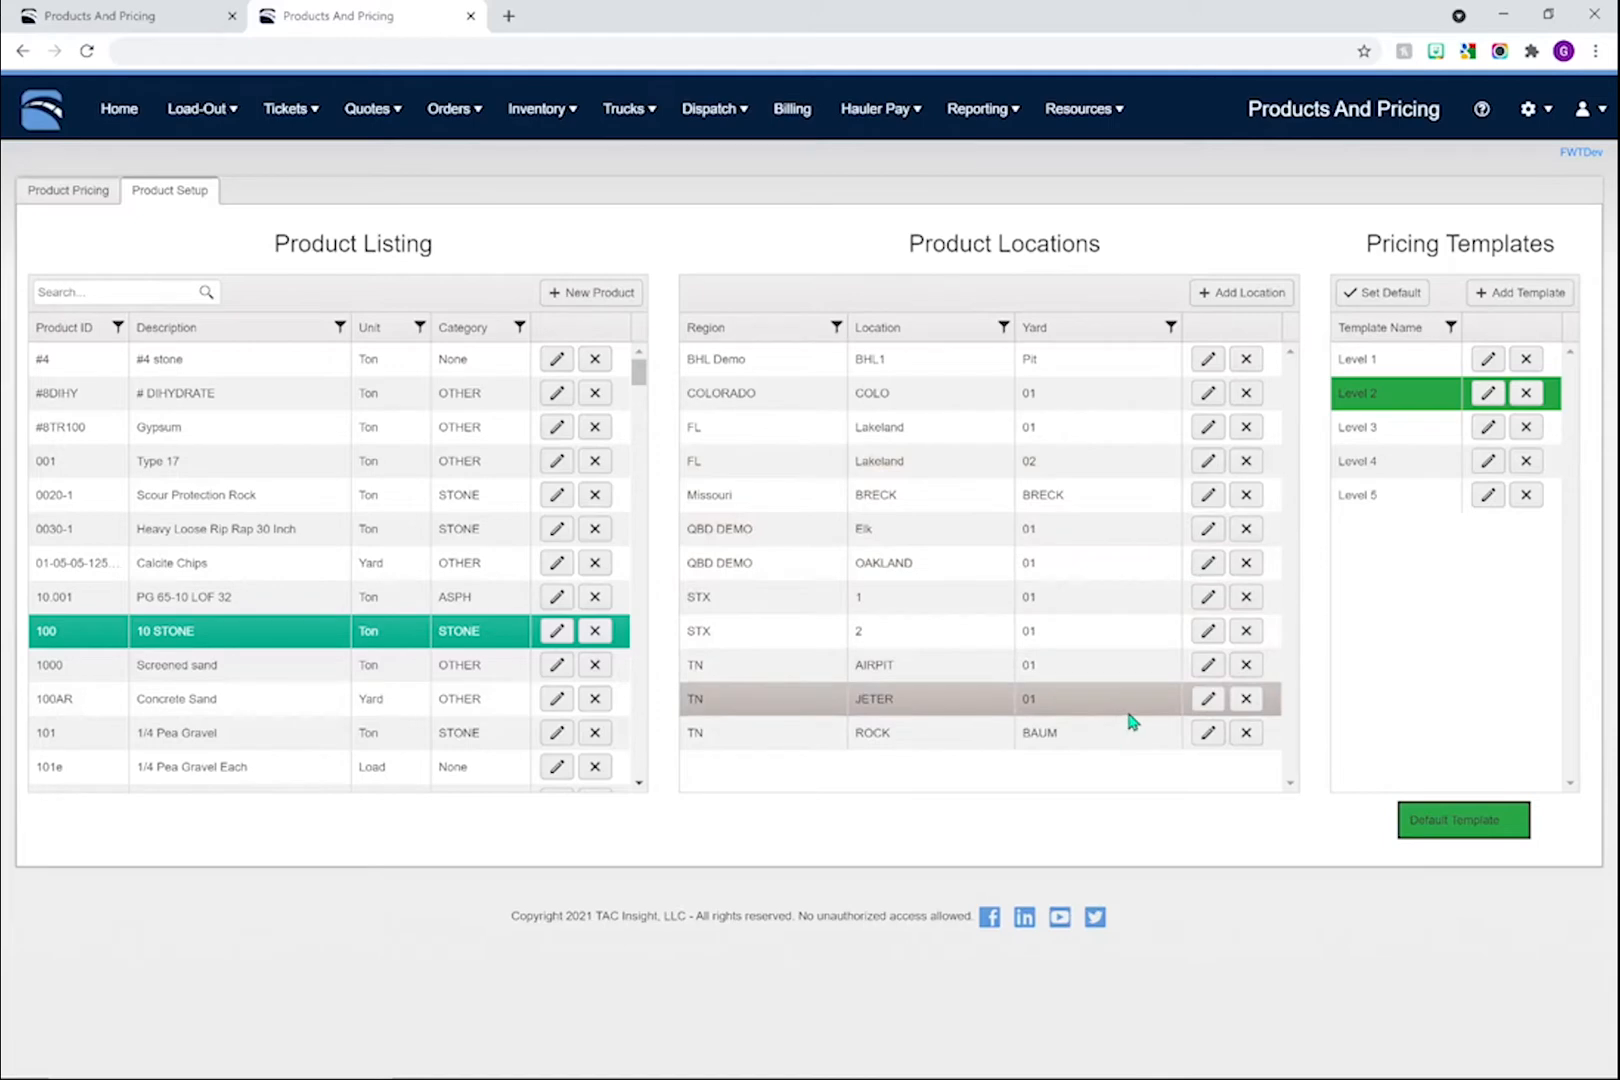
{"action": "left_click", "coordinate": [1209, 700]}
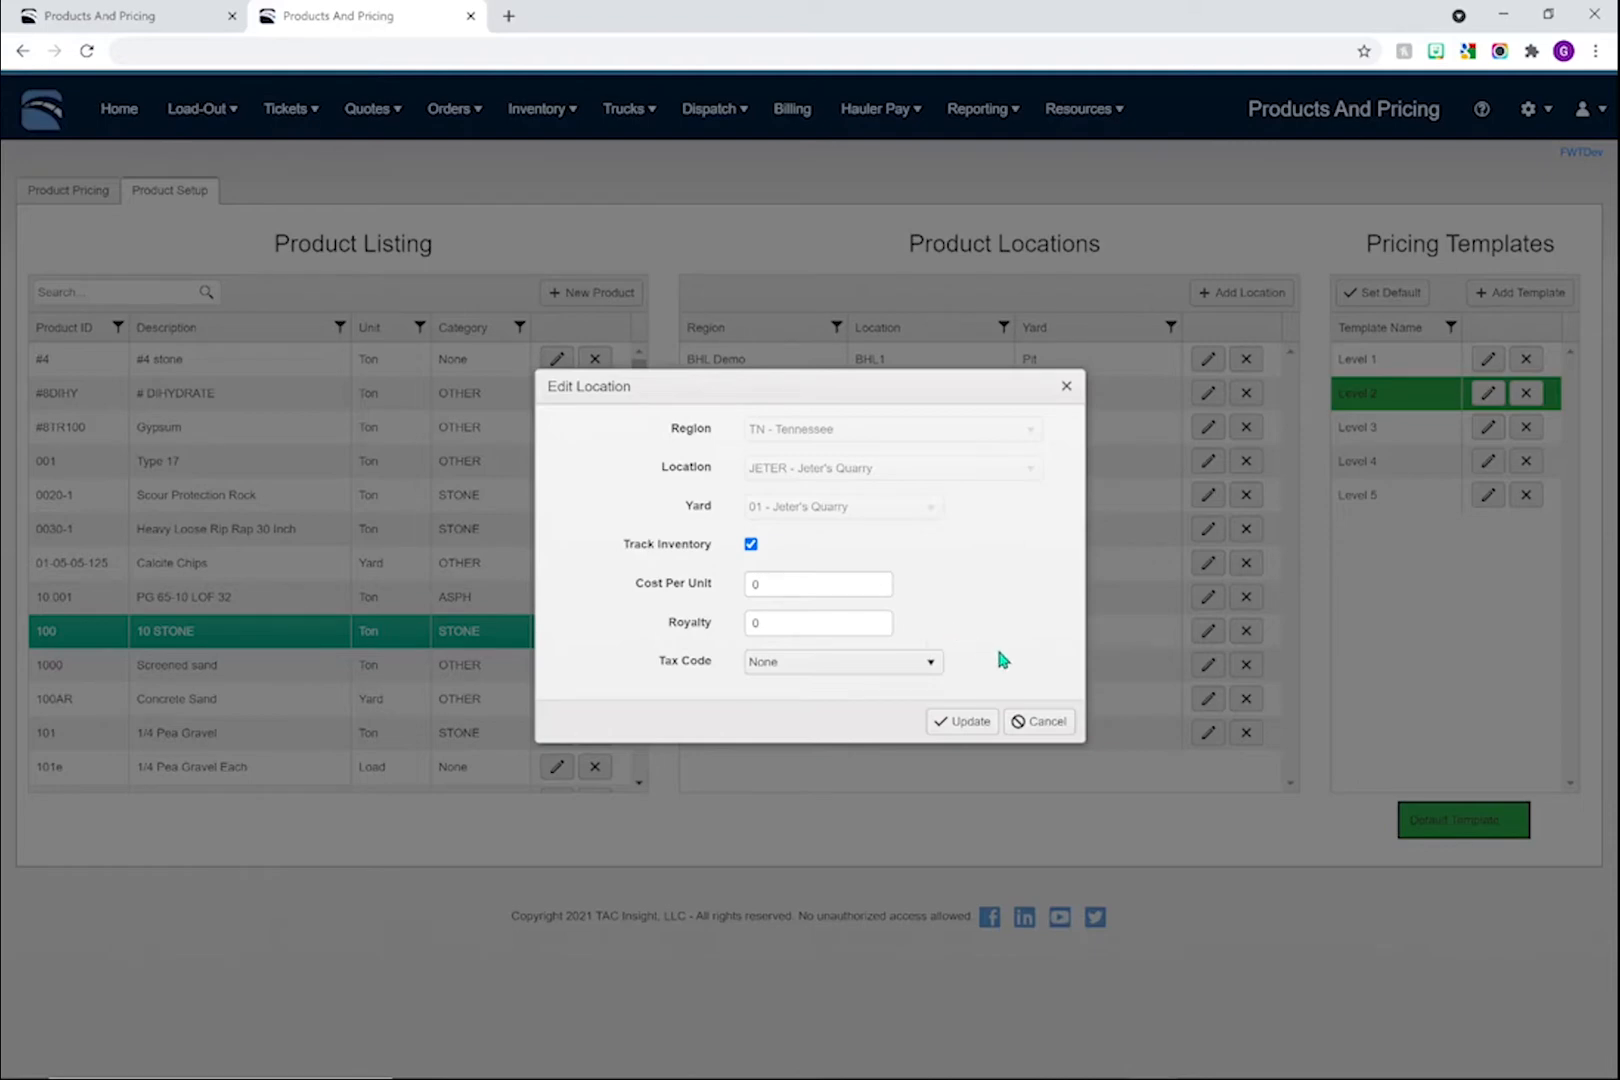
{"action": "left_click", "coordinate": [1040, 724]}
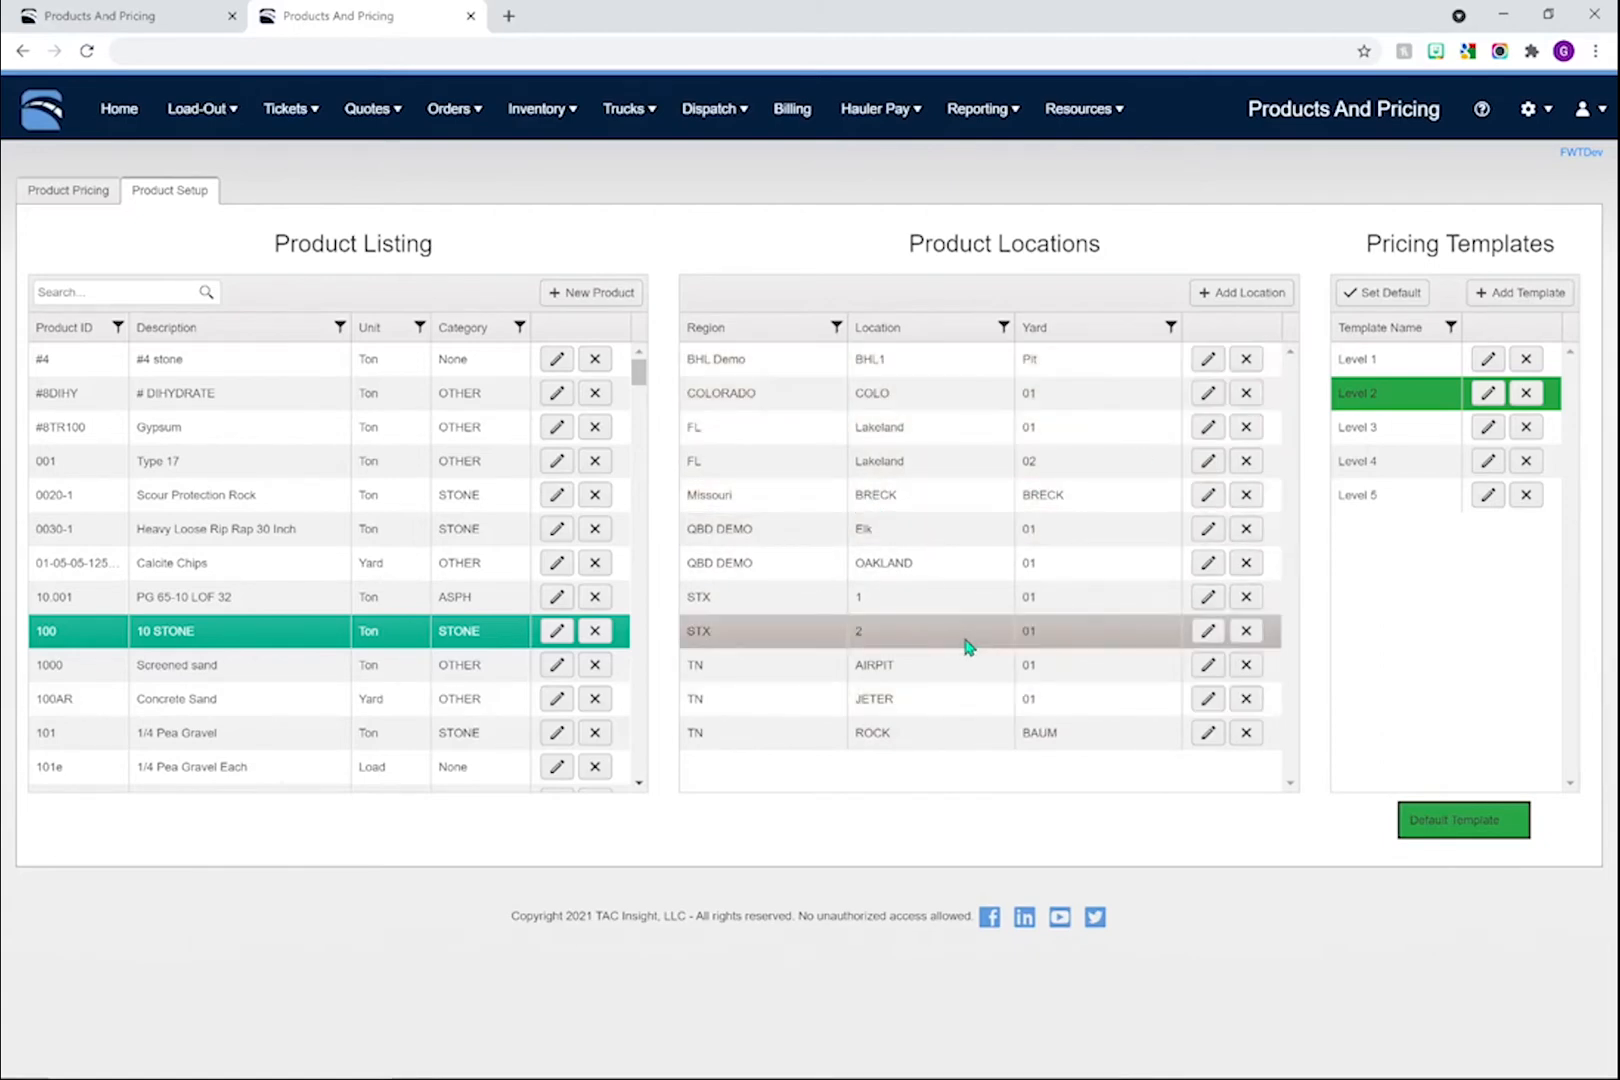
Make Level 1 the default pricing template.
{"action": "left_click", "coordinate": [1403, 366]}
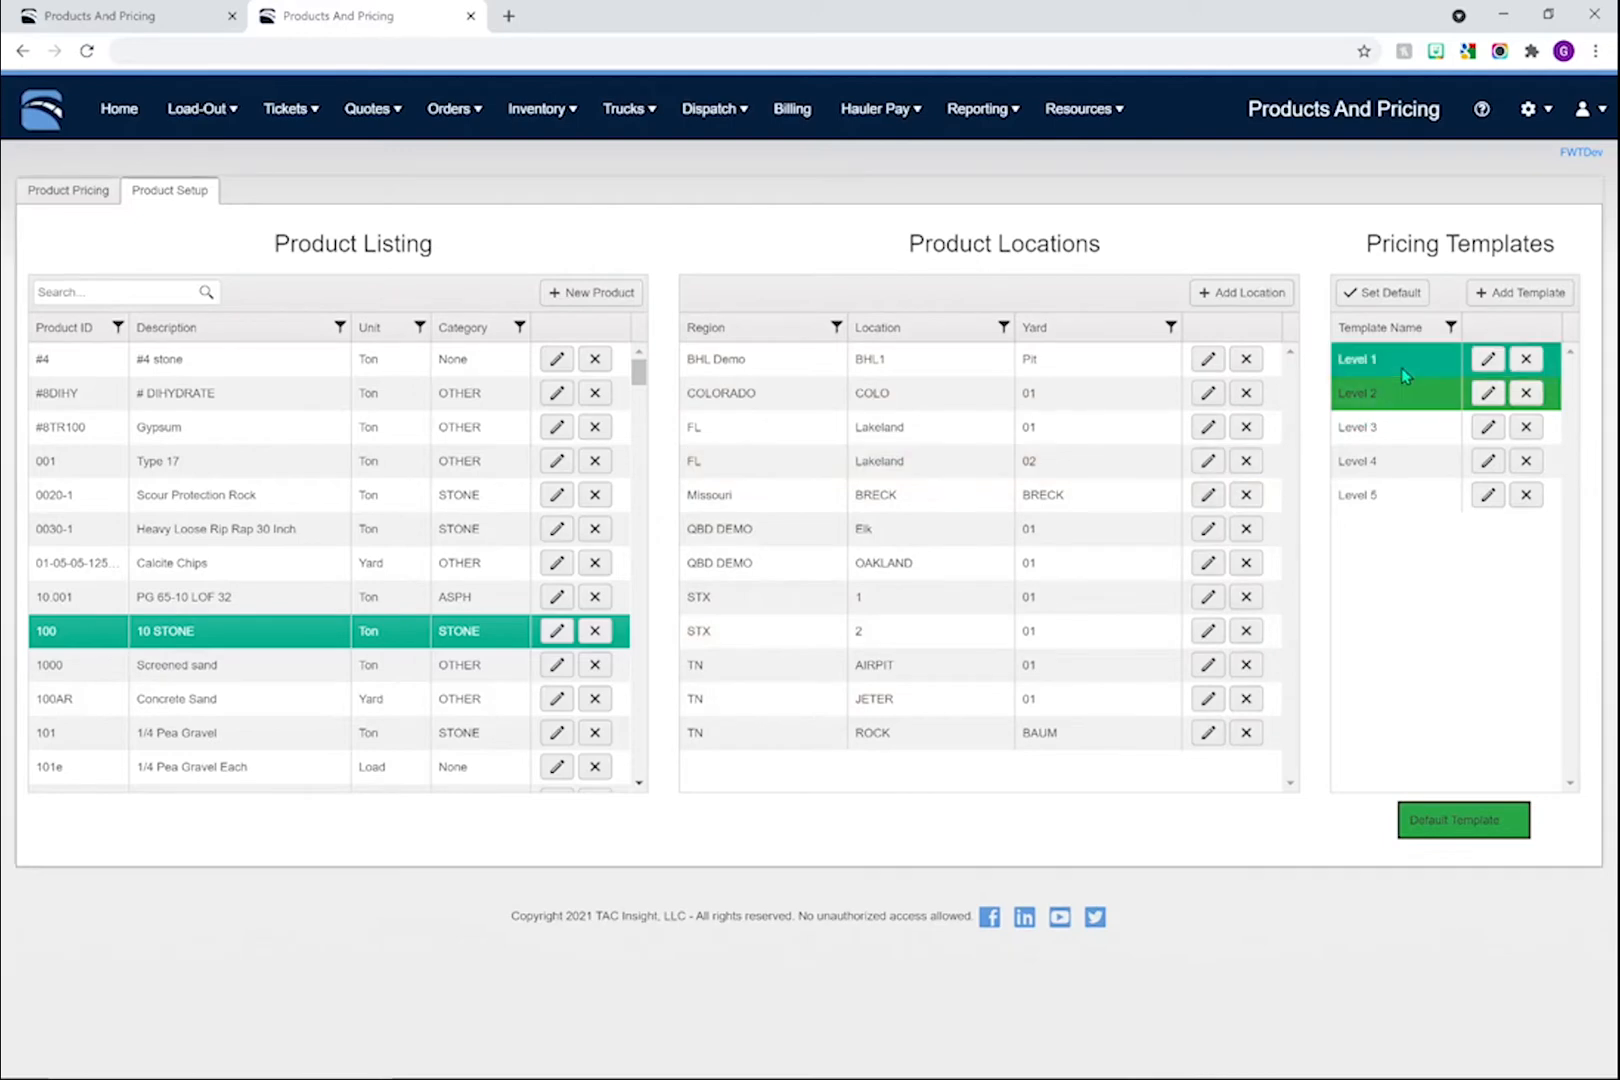
{"action": "left_click", "coordinate": [1411, 432]}
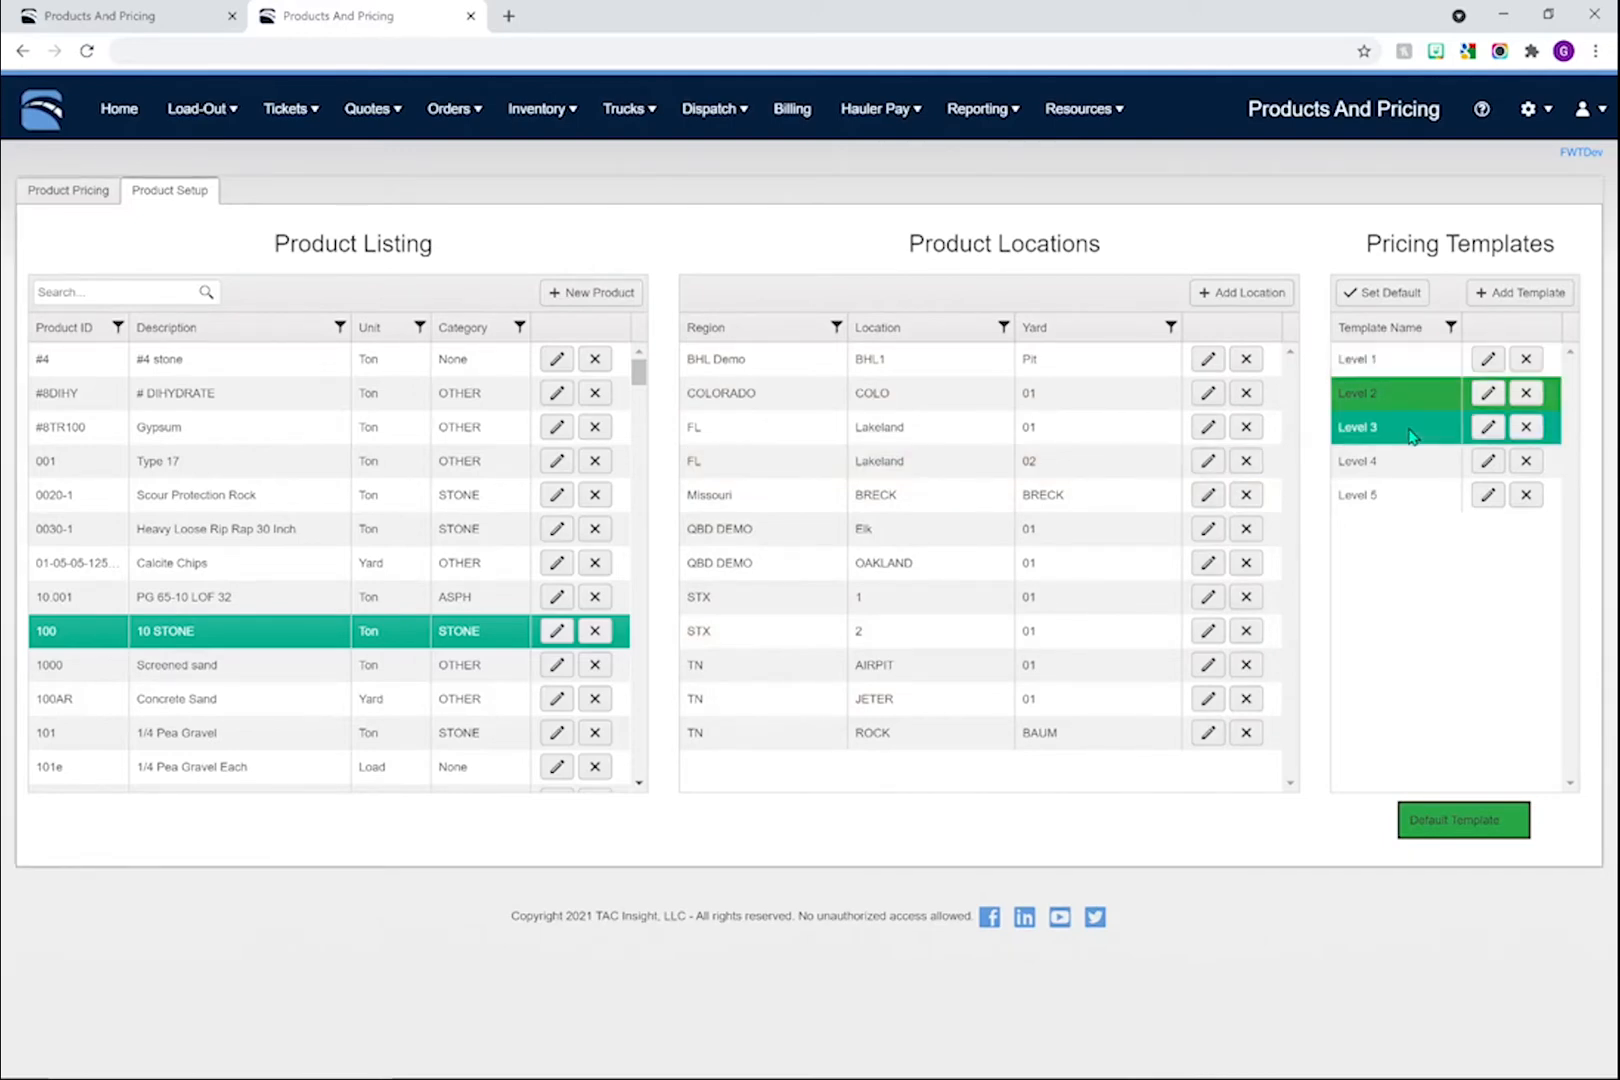
{"action": "left_click", "coordinate": [1404, 472]}
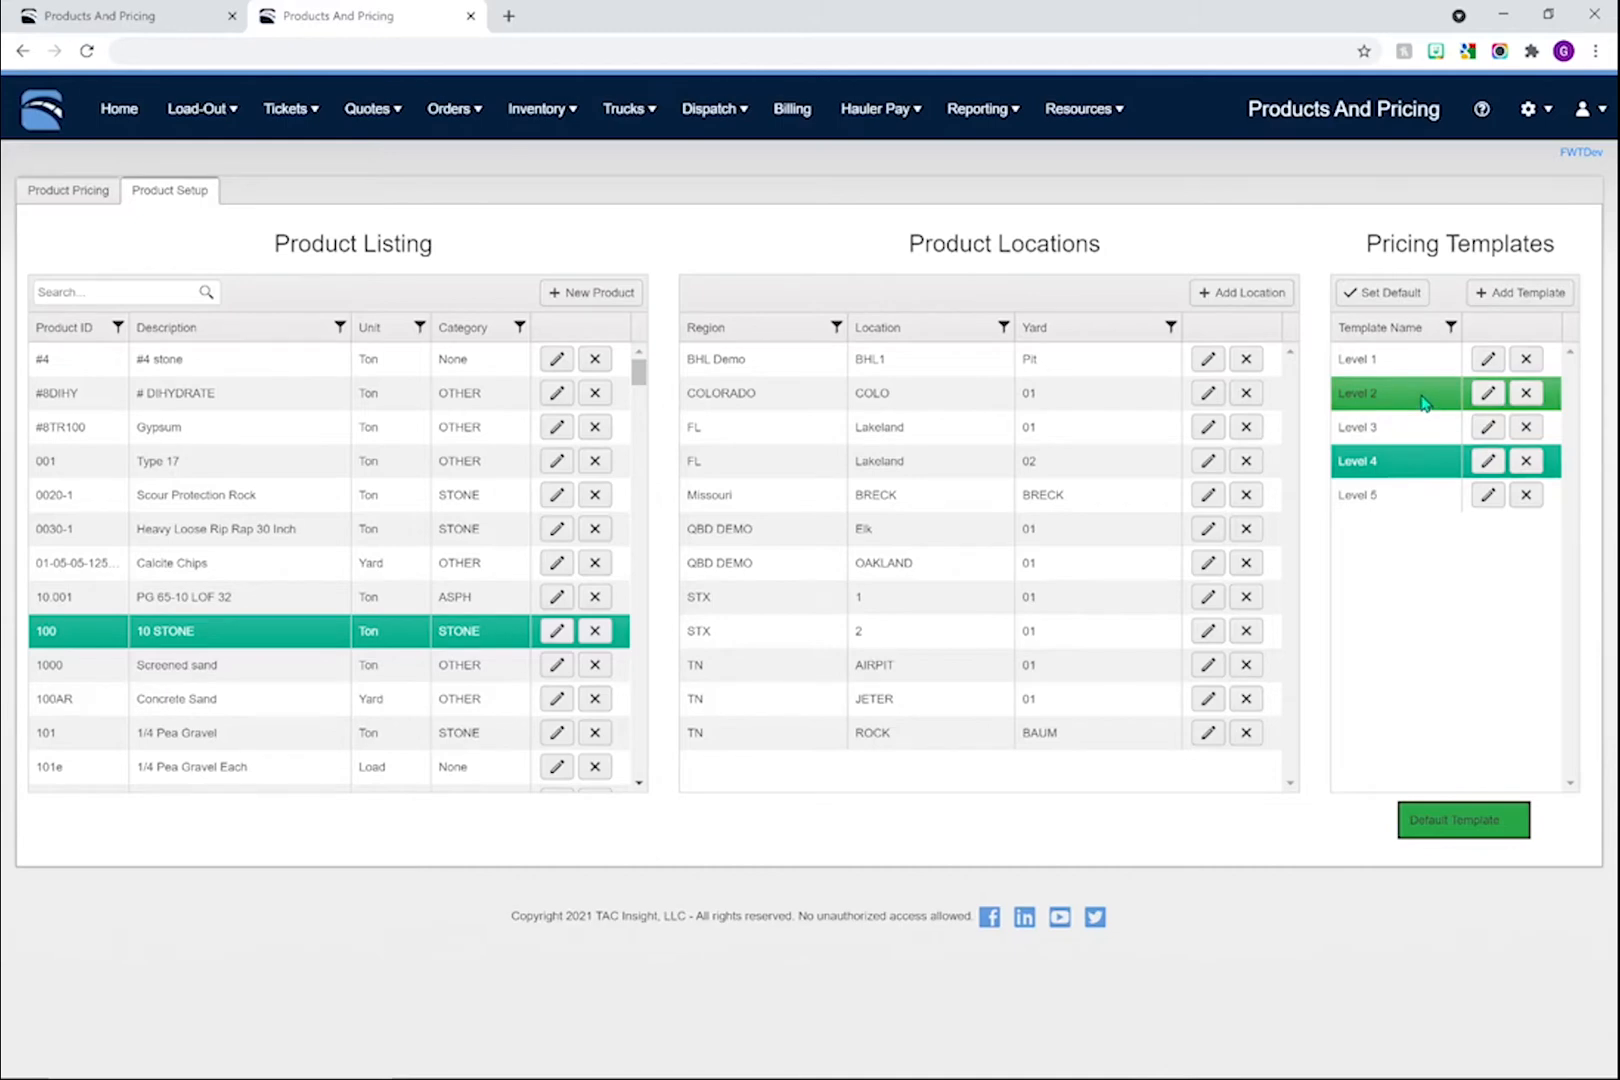
{"action": "left_click", "coordinate": [1421, 362]}
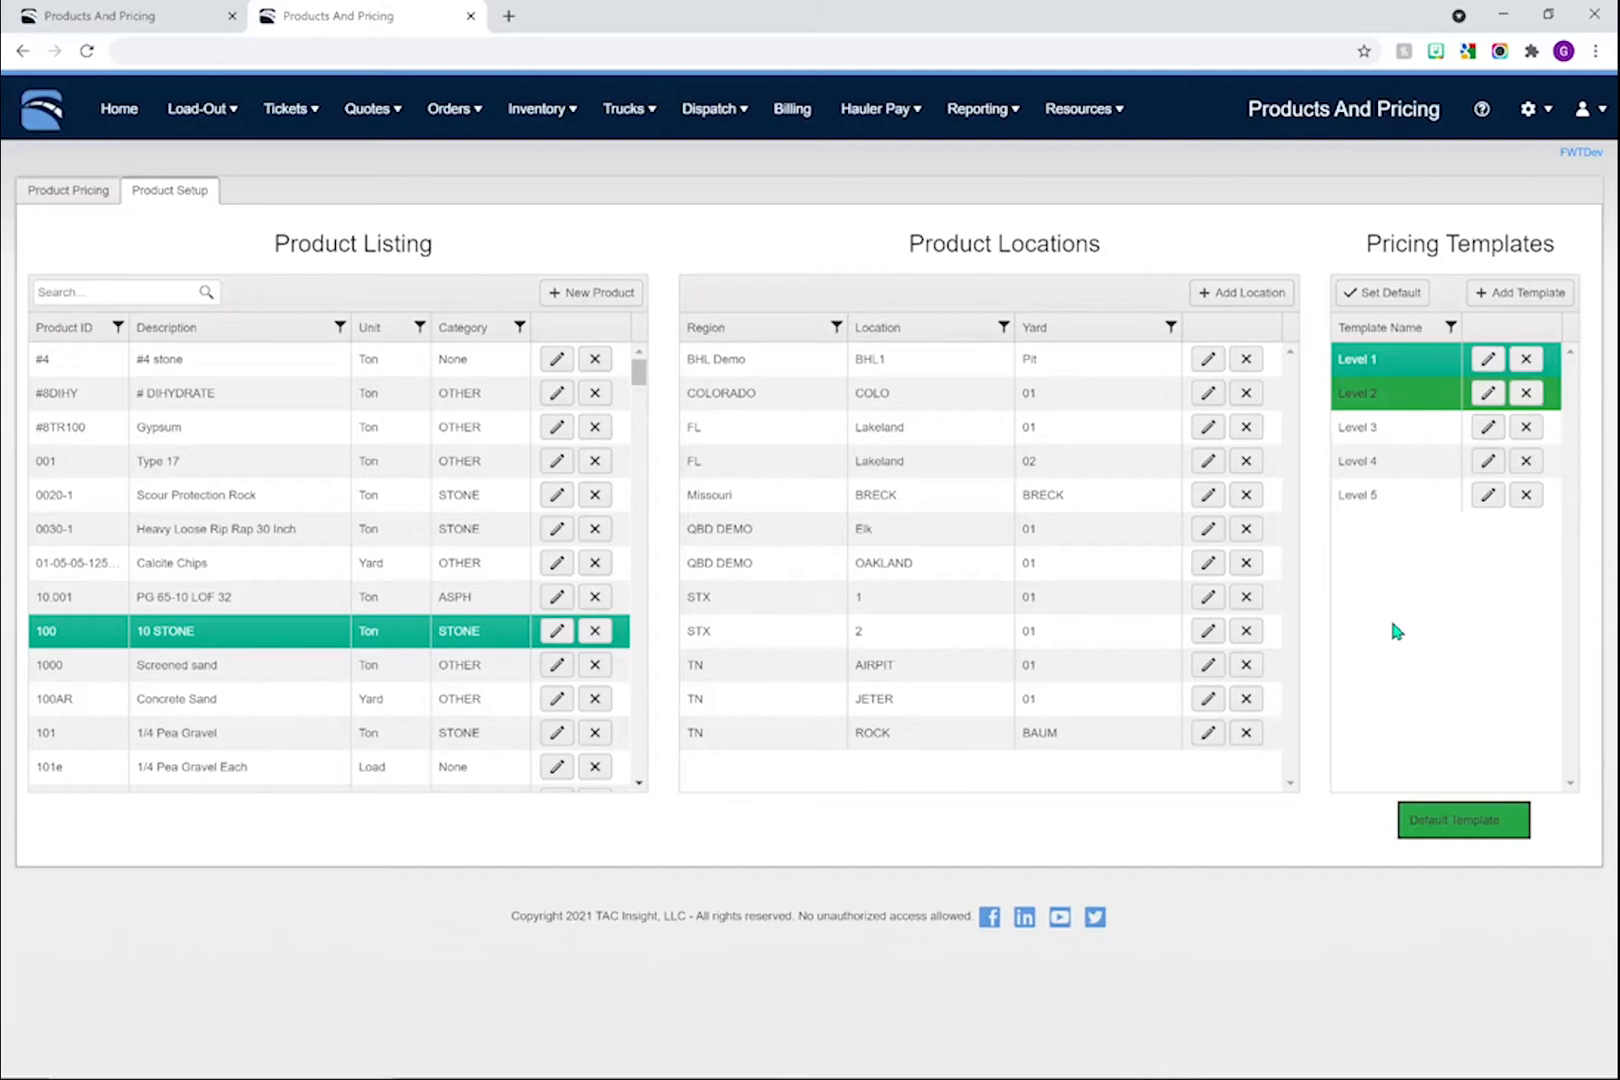
{"action": "left_click", "coordinate": [1368, 294]}
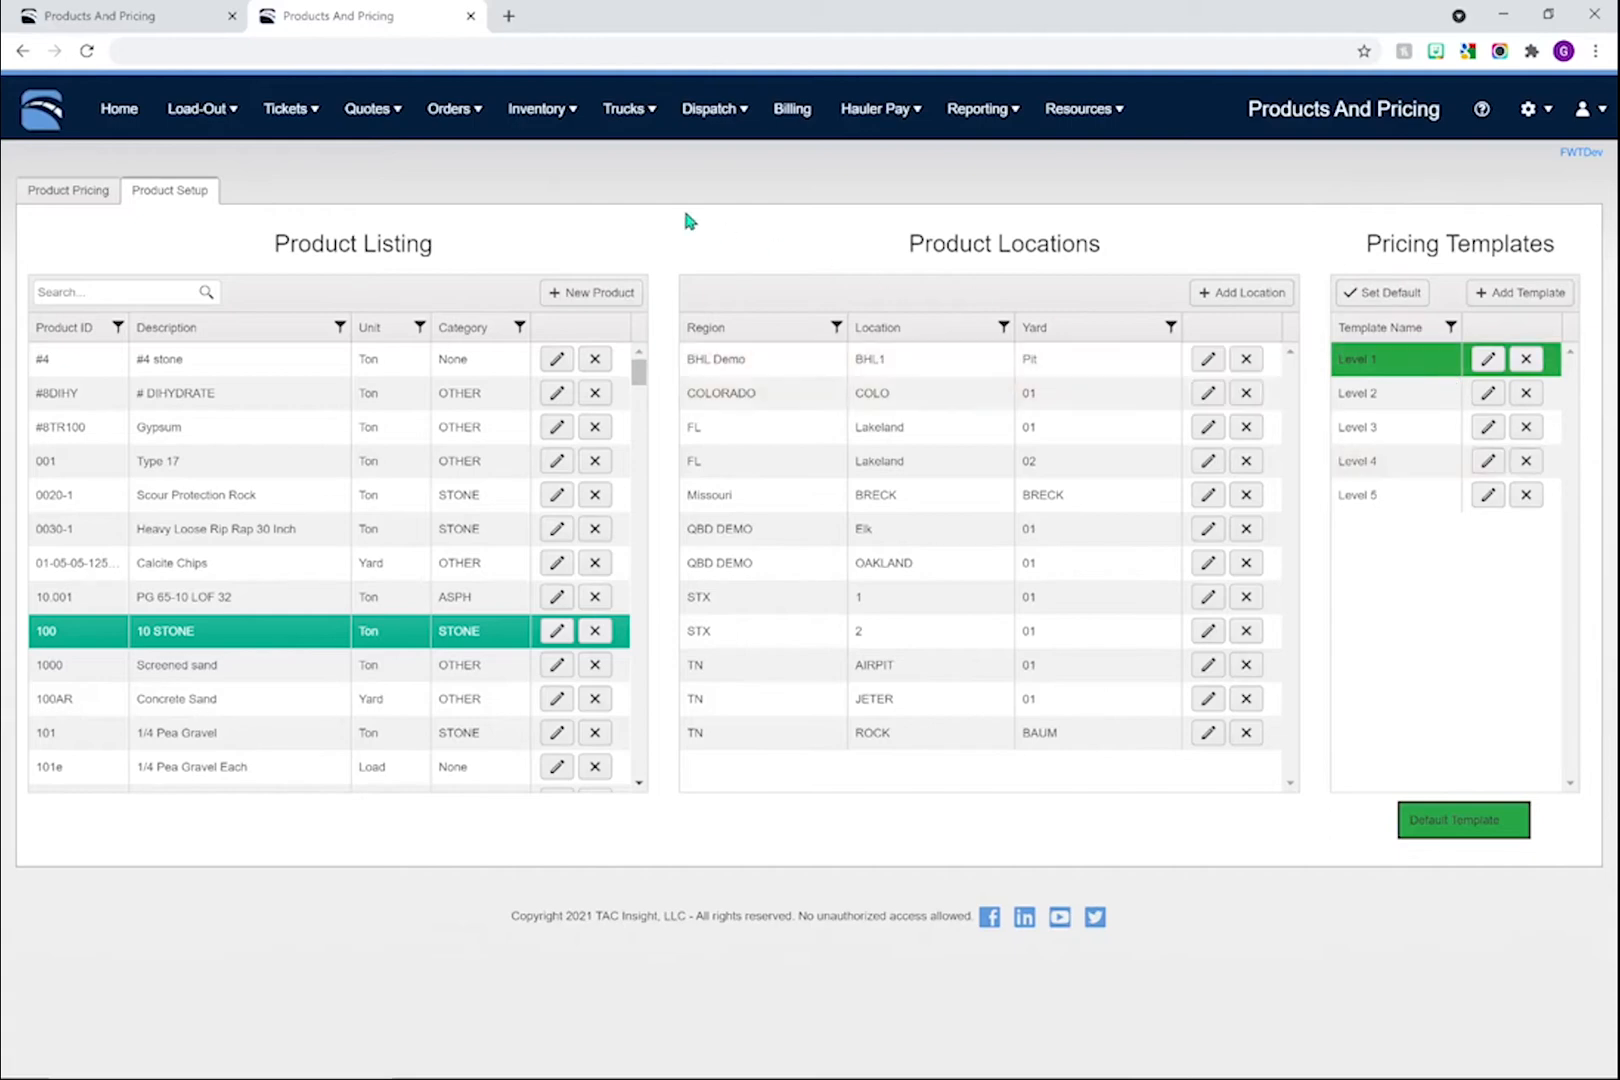
List product pricing for region TN - Tennessee, location JETER - Jeter's Quarry and product 100 - 10 STONE.
{"action": "left_click", "coordinate": [70, 197]}
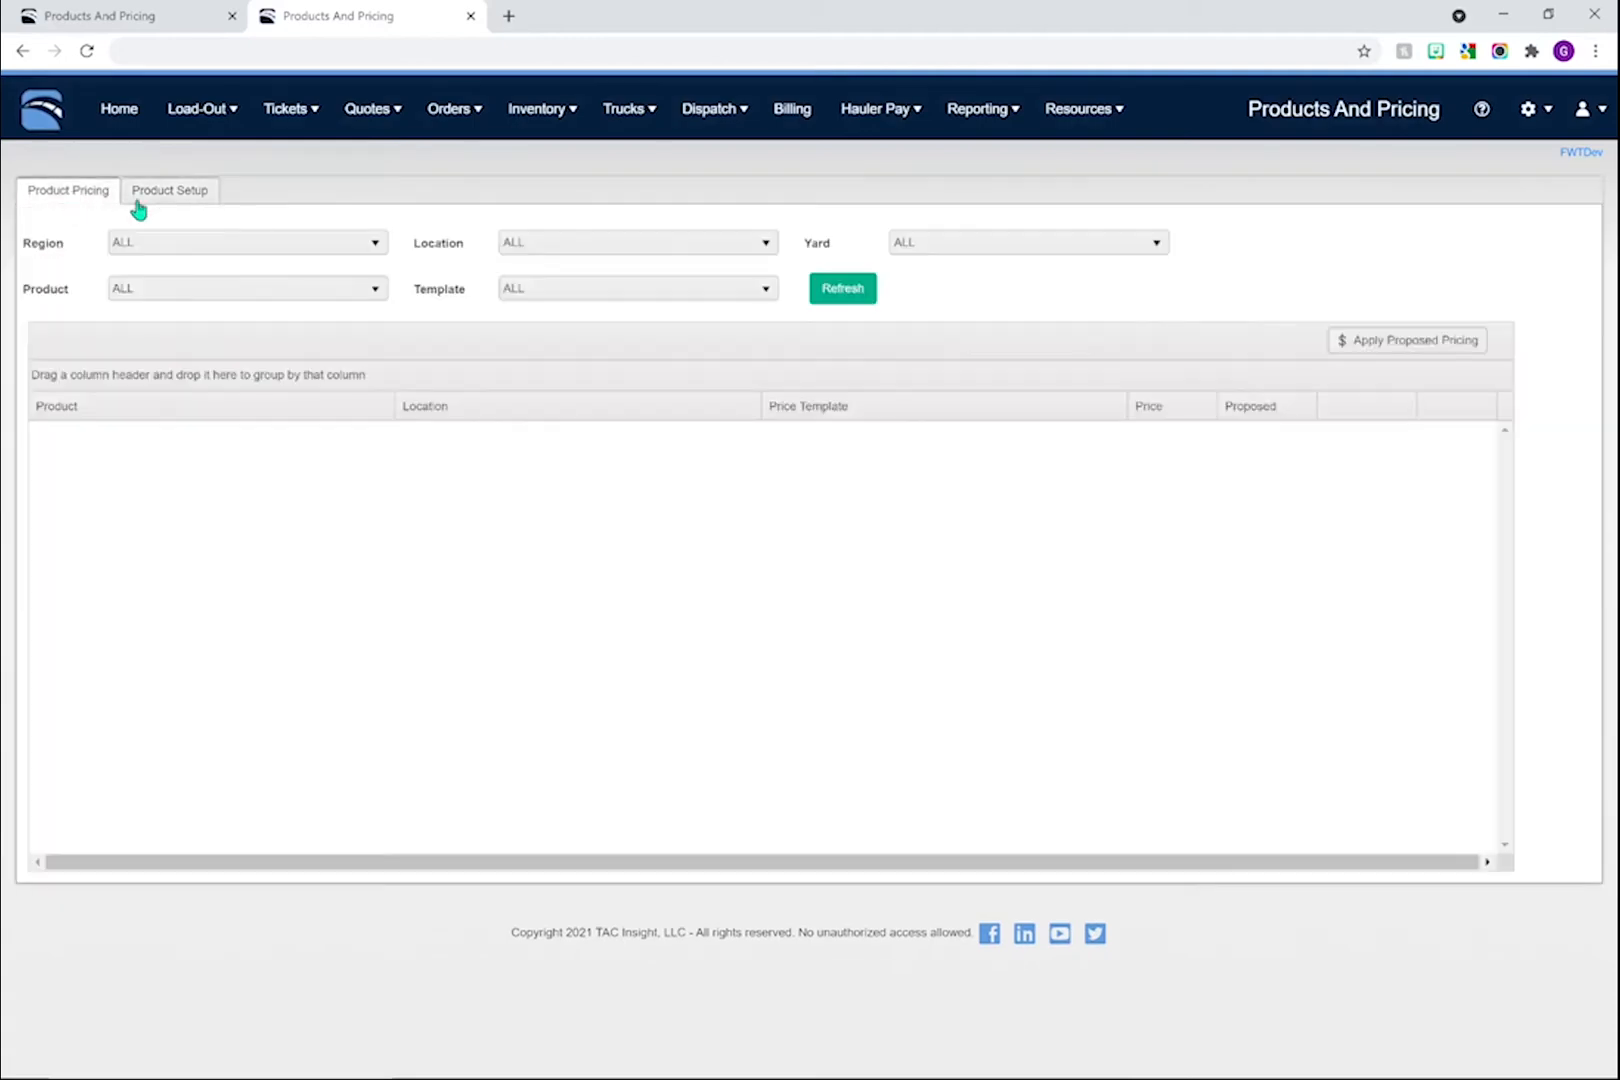
{"action": "left_click", "coordinate": [328, 263]}
{"action": "scroll", "coordinate": [259, 338], "scroll_direction": "down", "scroll_amount": 3}
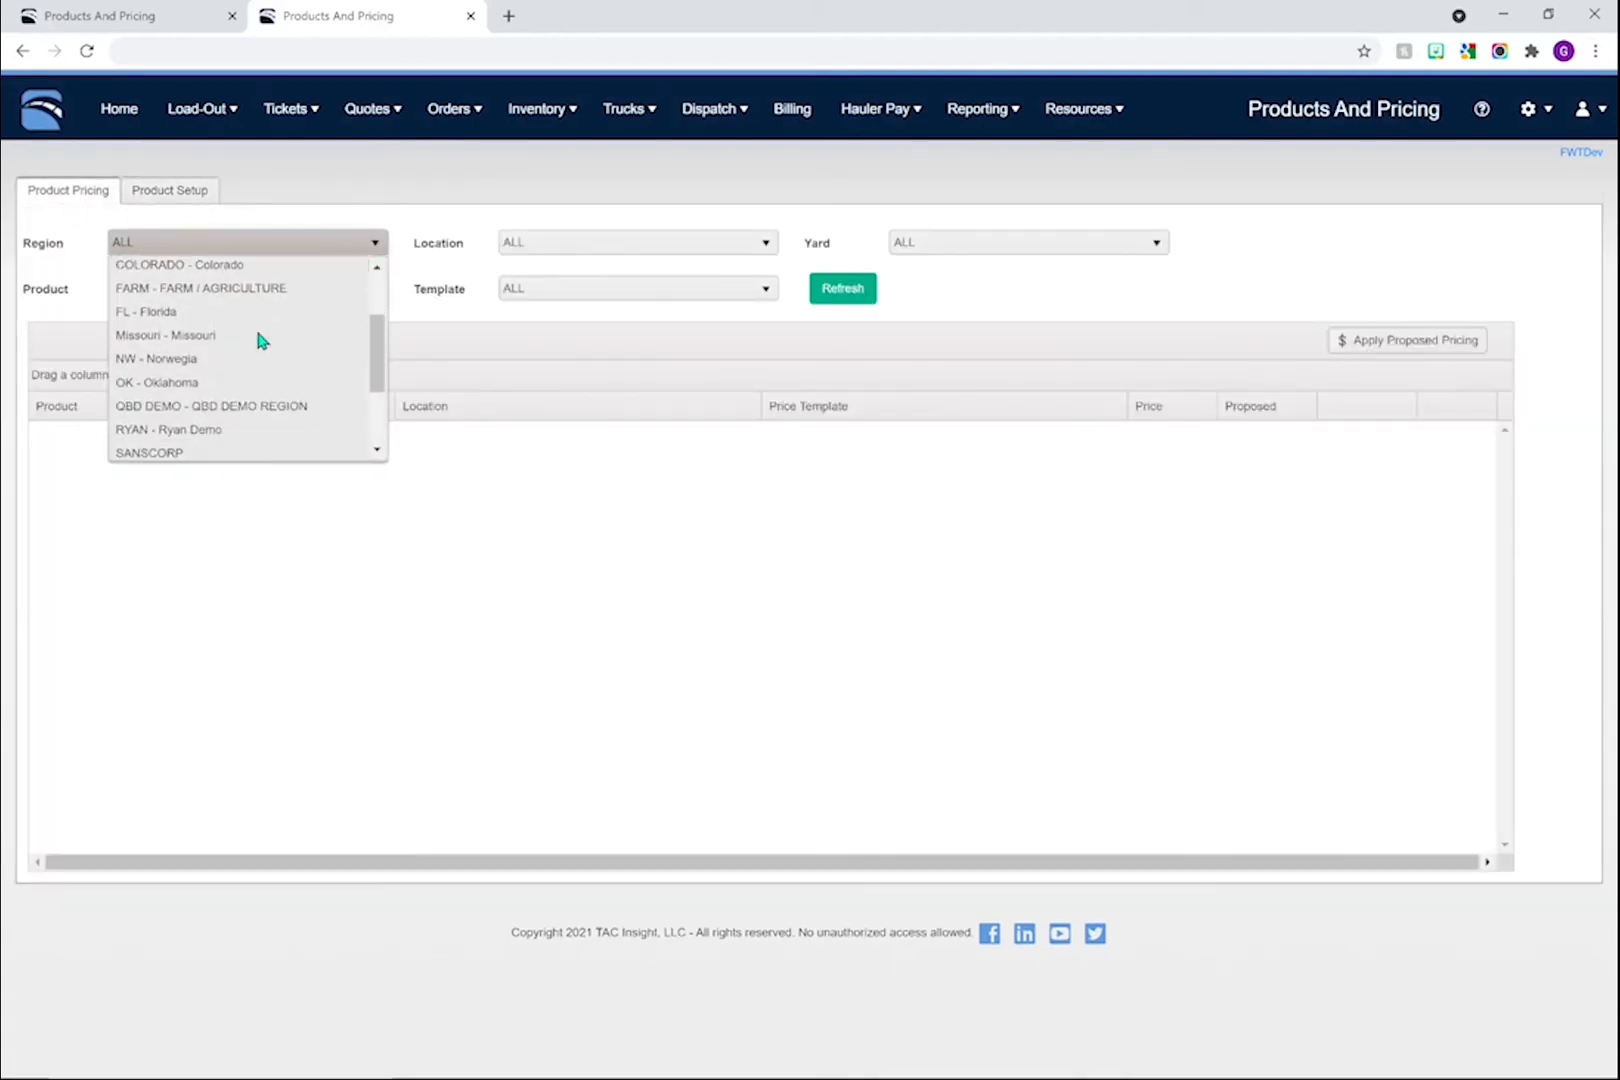
{"action": "scroll", "coordinate": [152, 450], "scroll_direction": "down", "scroll_amount": 2}
{"action": "left_click", "coordinate": [156, 424]}
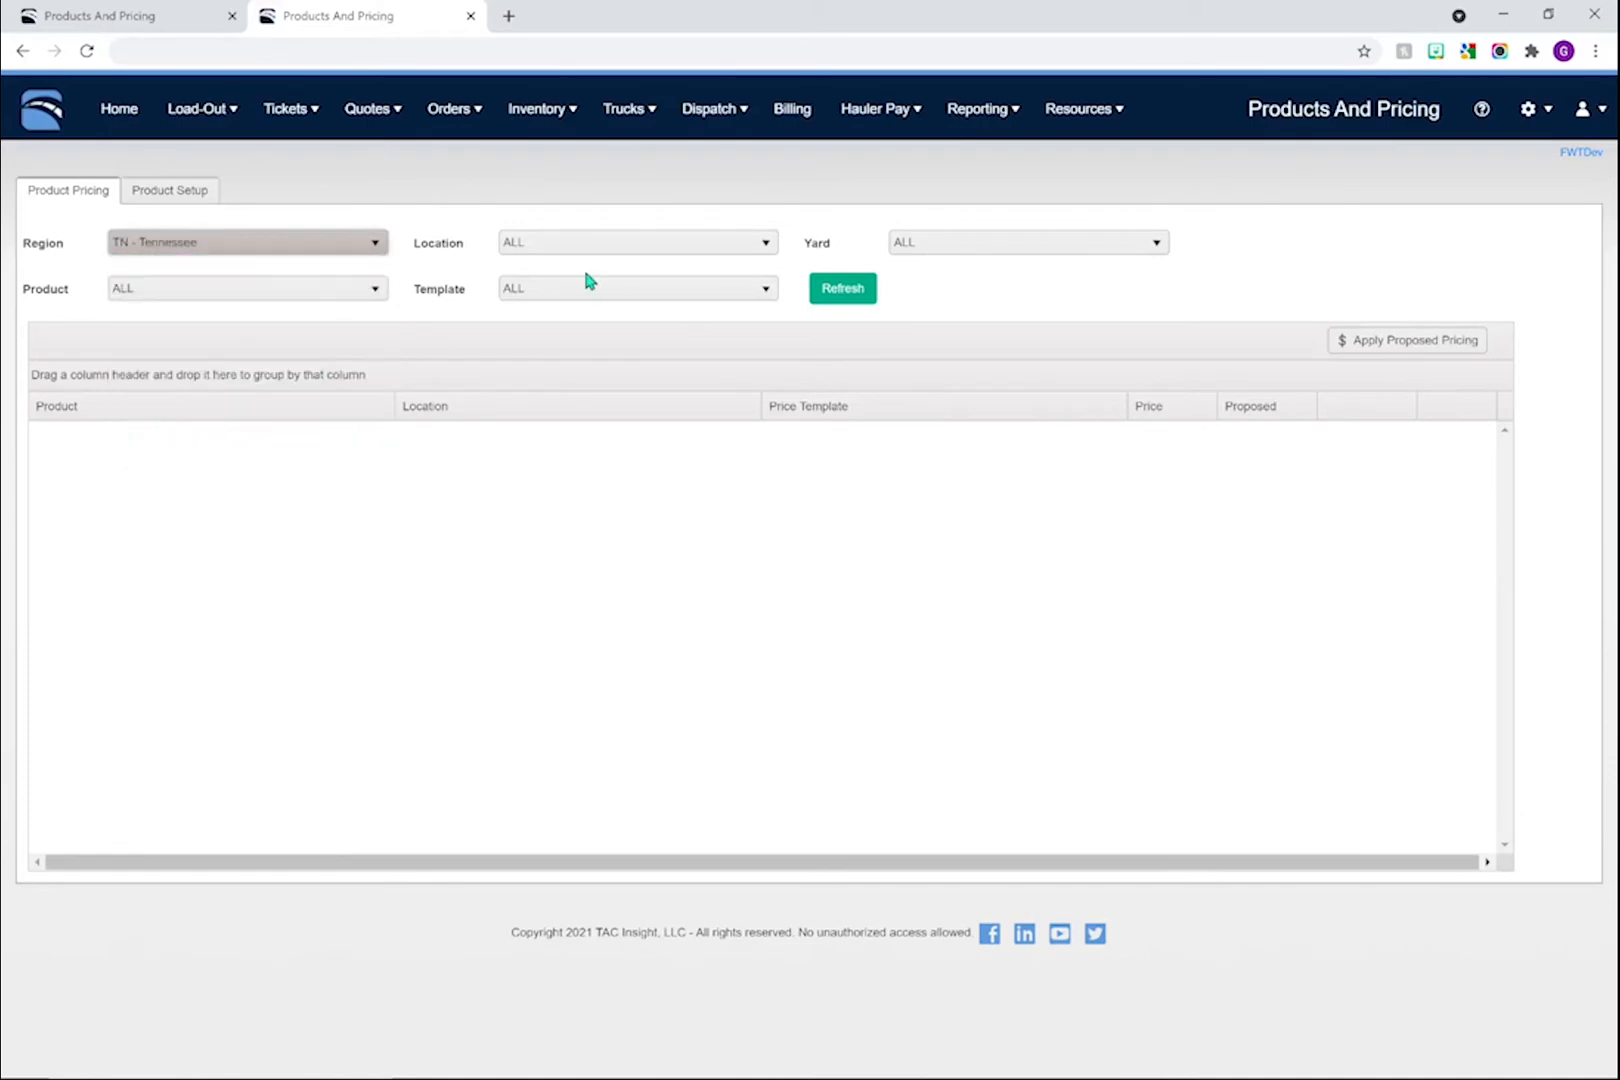
{"action": "left_click", "coordinate": [597, 249]}
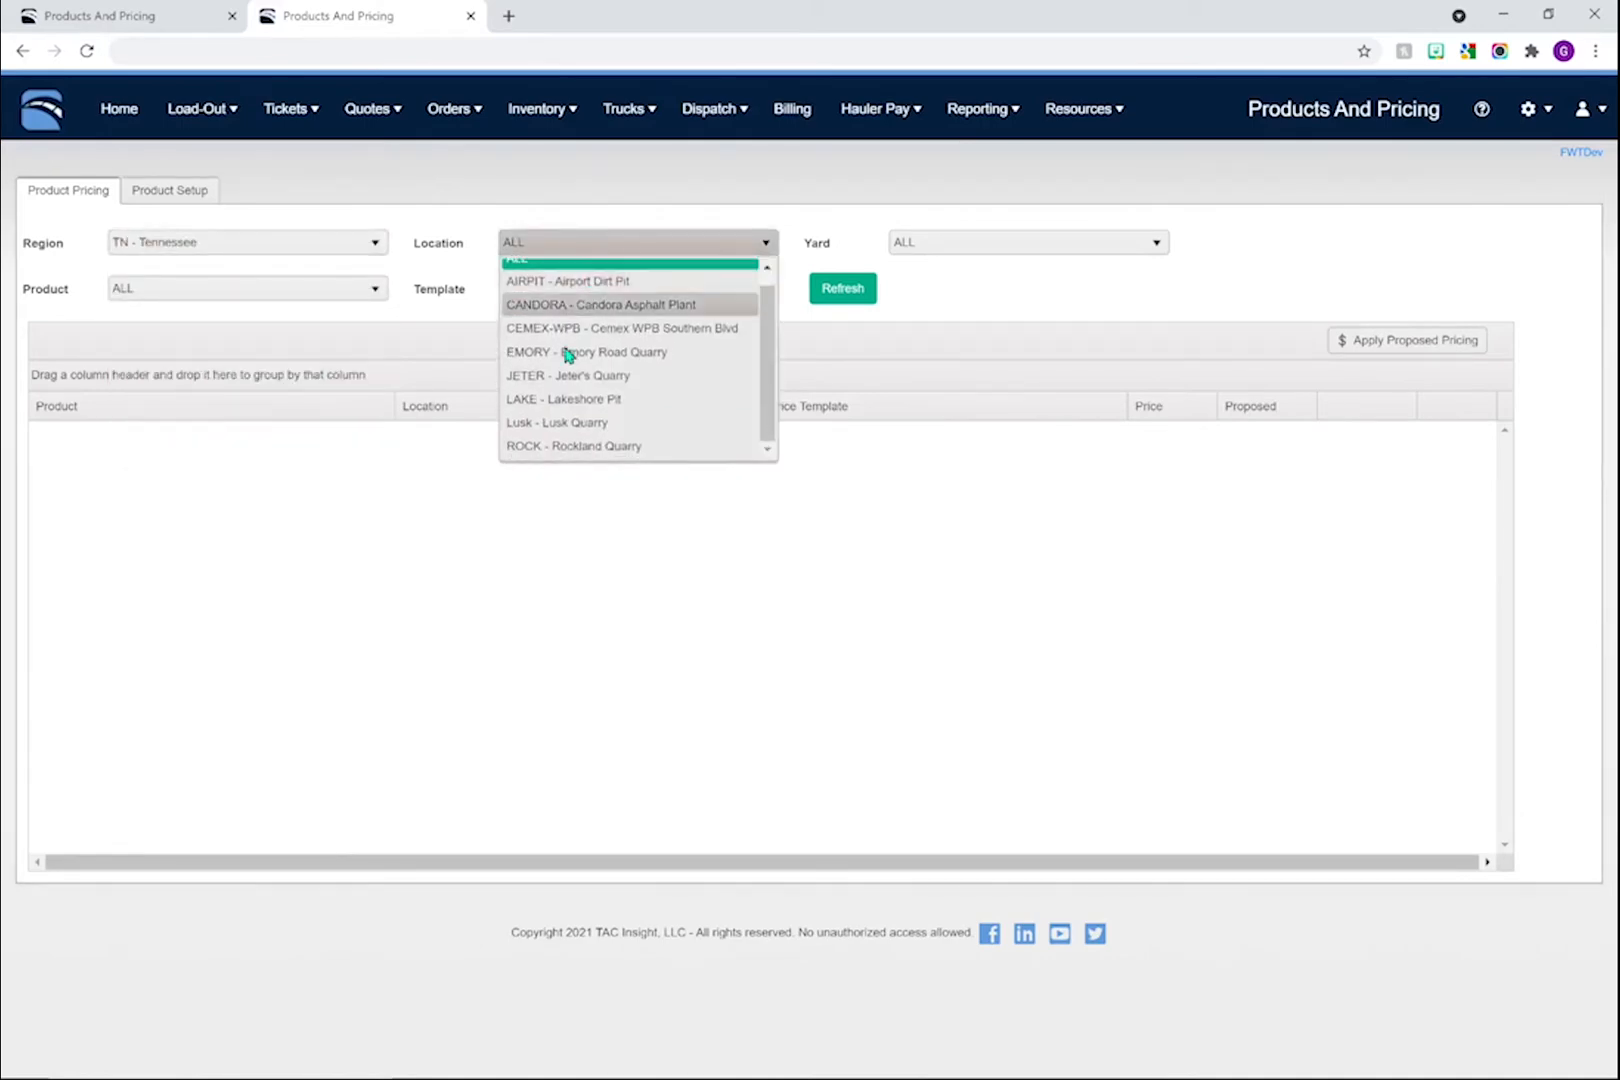
{"action": "left_click", "coordinate": [565, 372]}
{"action": "left_click", "coordinate": [336, 292]}
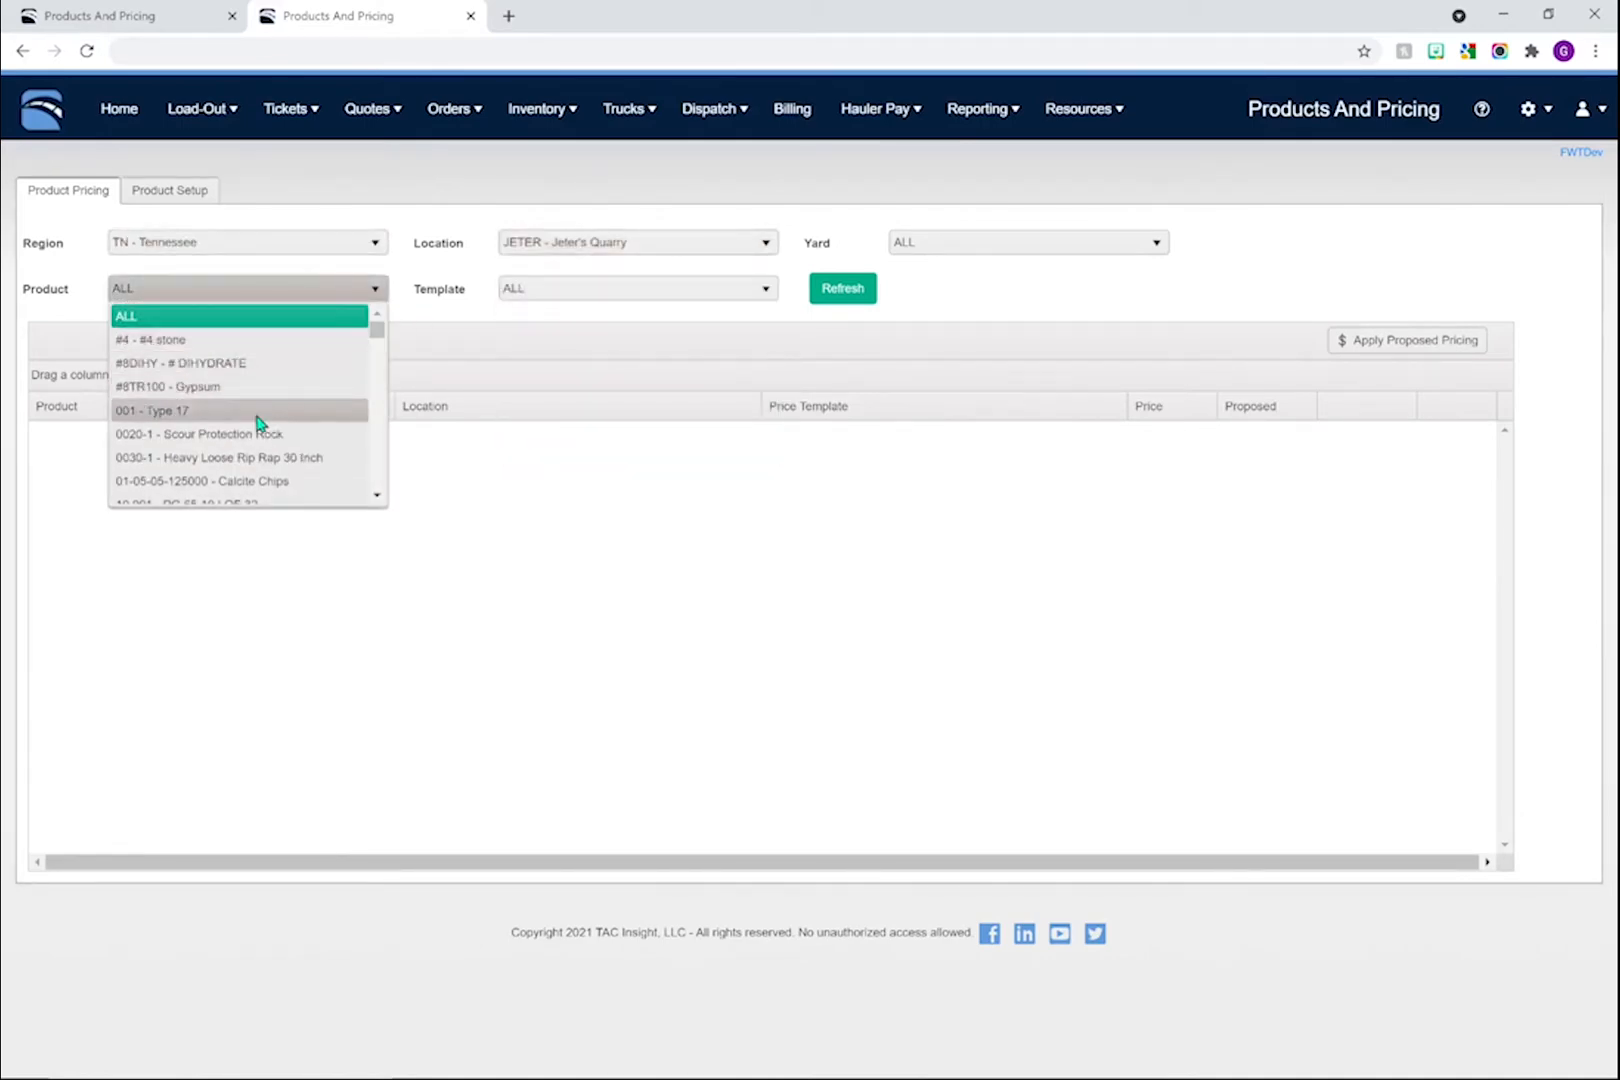
{"action": "scroll", "coordinate": [248, 425], "scroll_direction": "down", "scroll_amount": 2}
{"action": "left_click", "coordinate": [216, 436]}
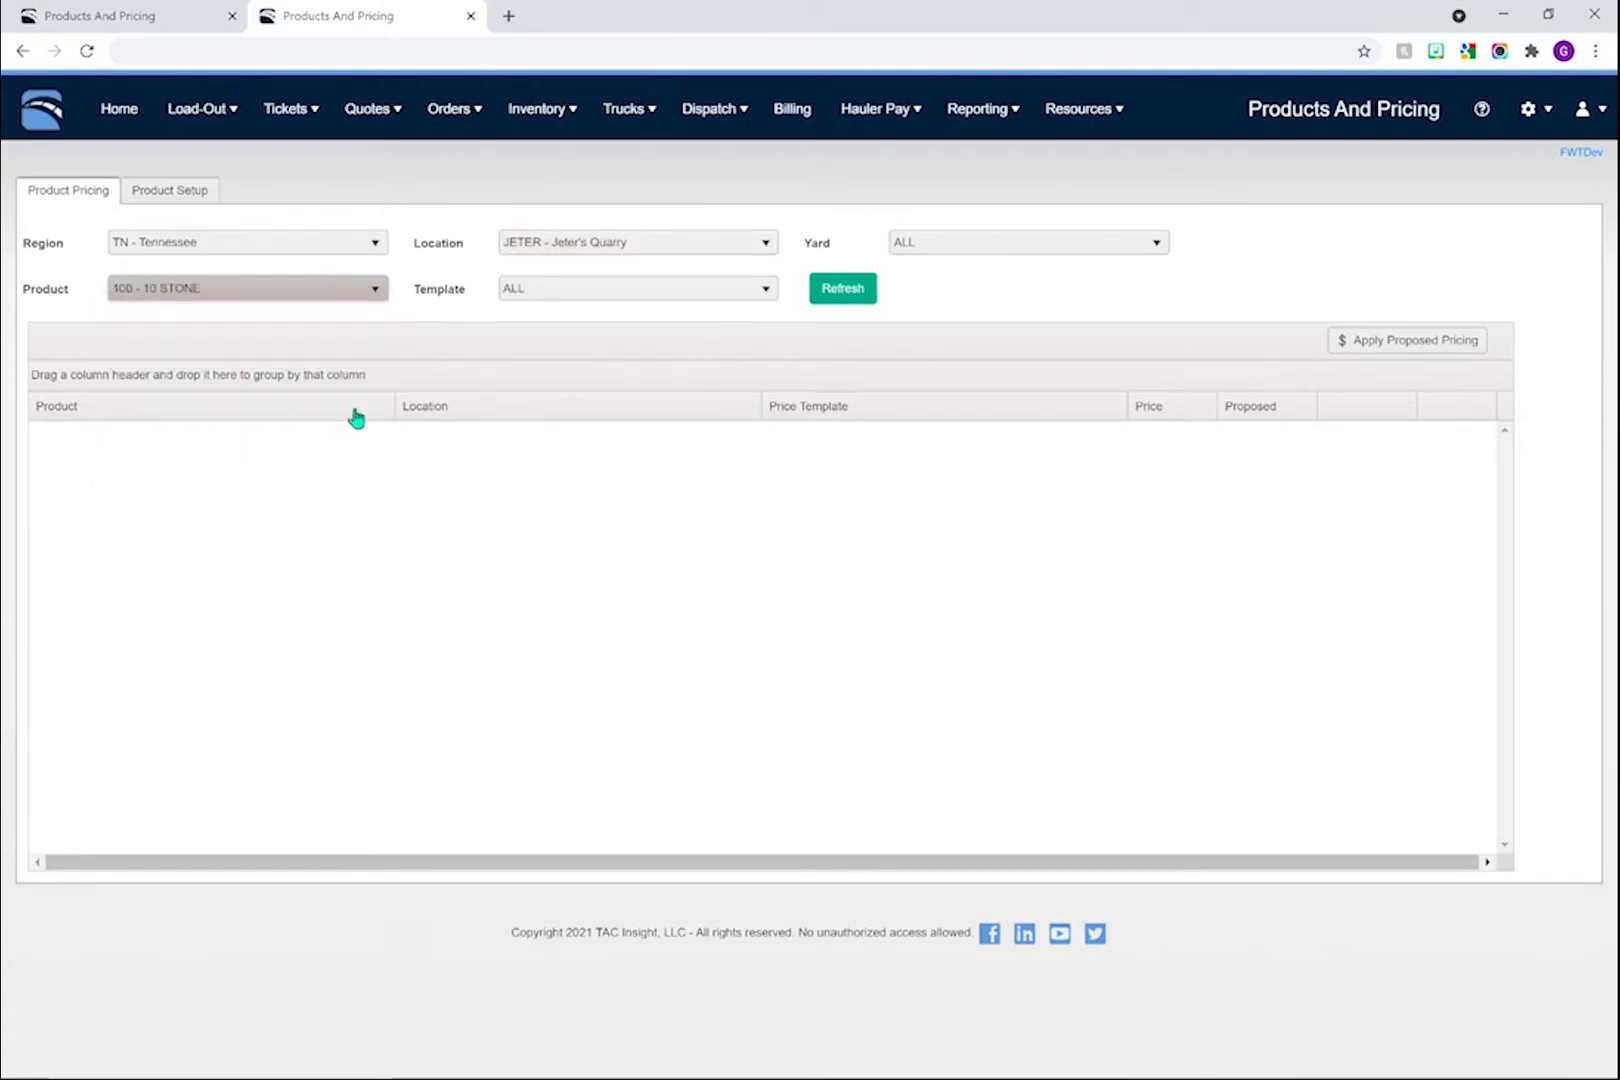
{"action": "left_click", "coordinate": [830, 296]}
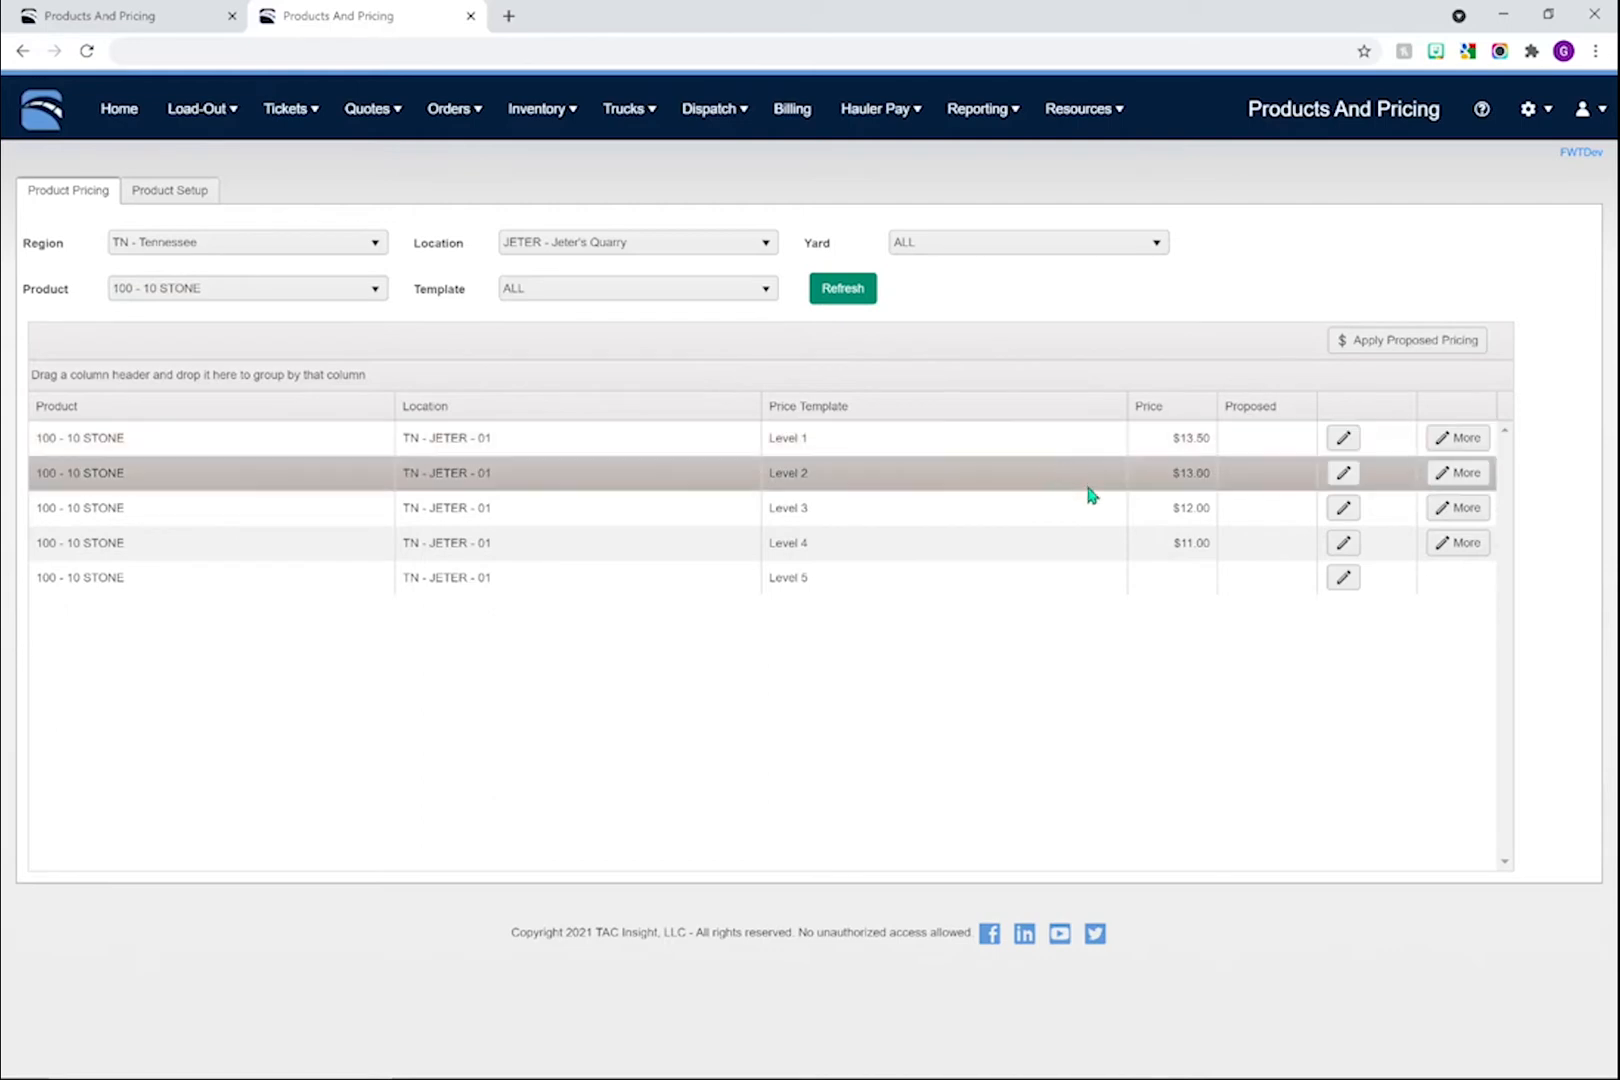
{"action": "left_click", "coordinate": [1174, 585]}
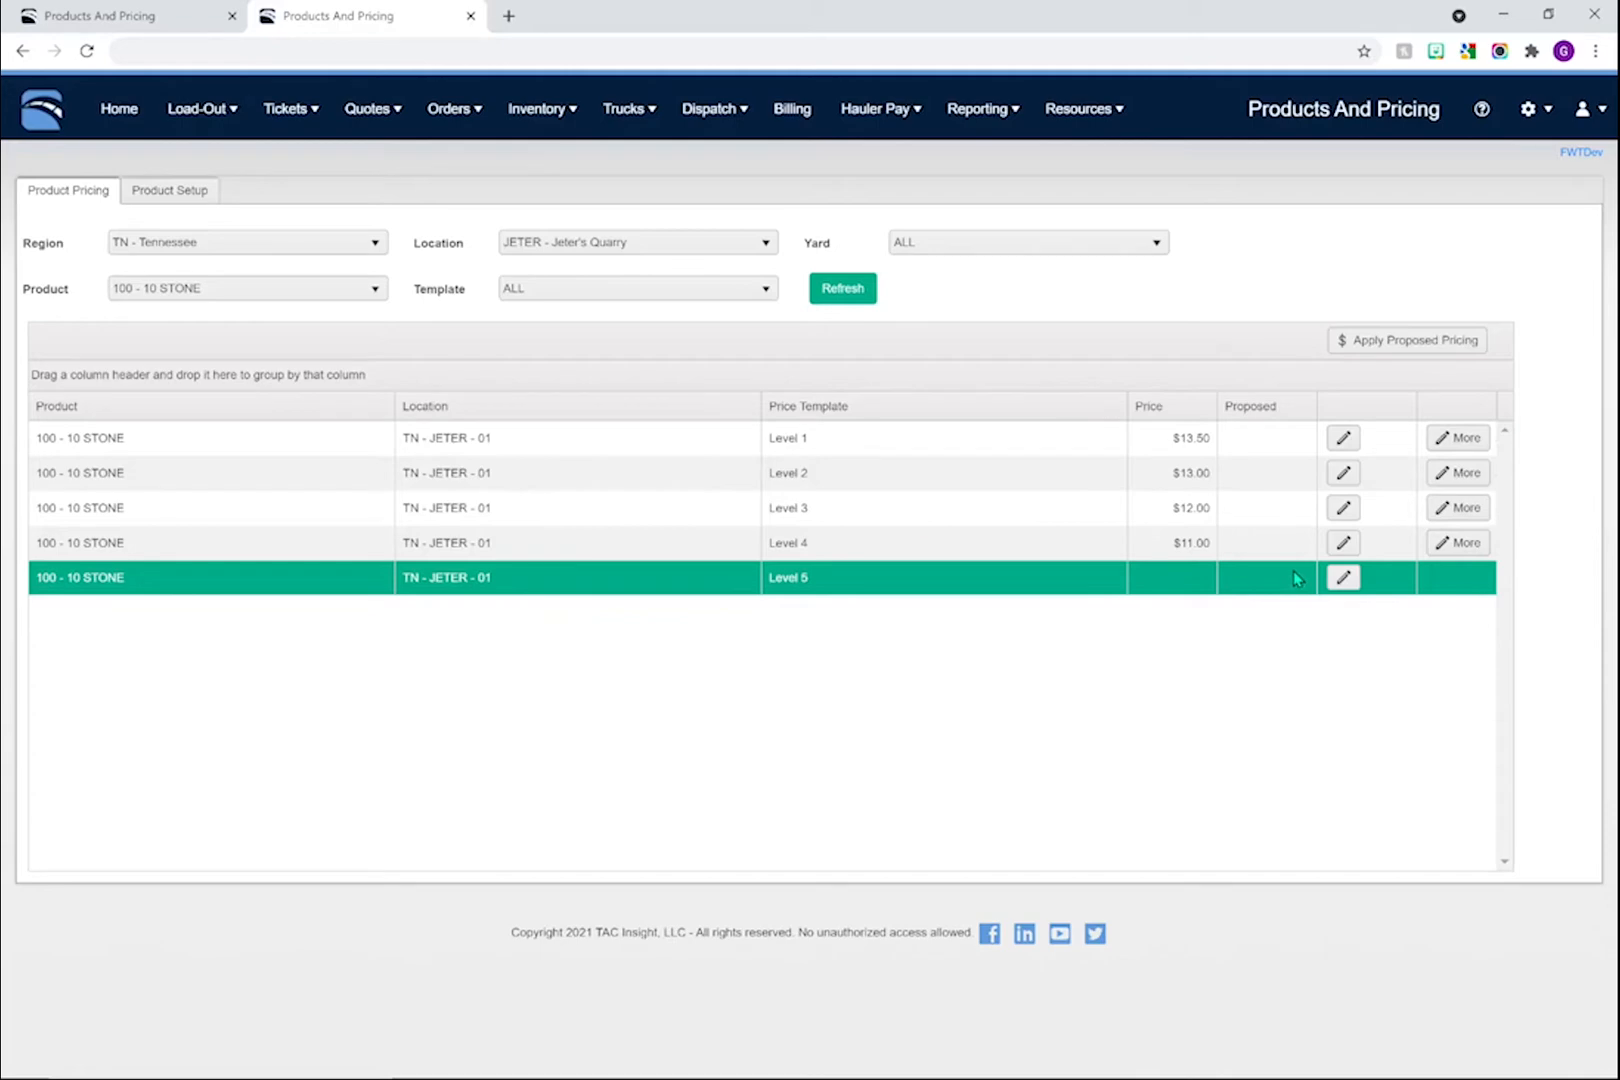
{"action": "left_click", "coordinate": [1343, 577]}
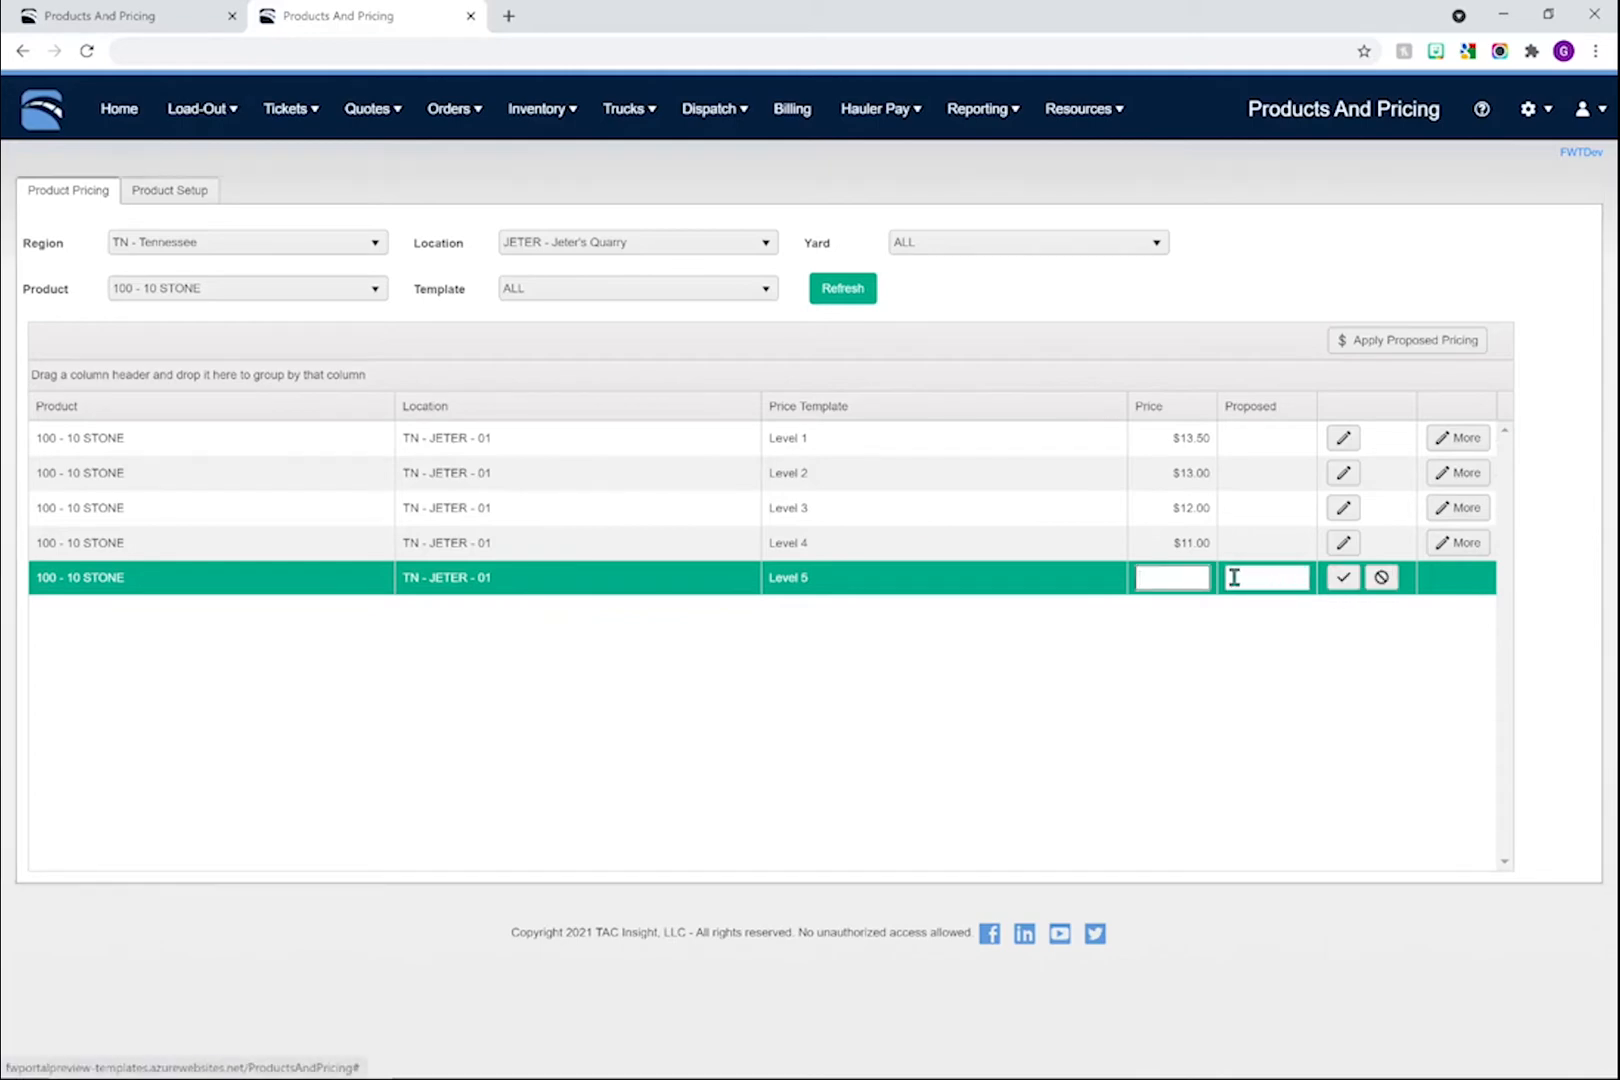
{"action": "type", "text": "0"}
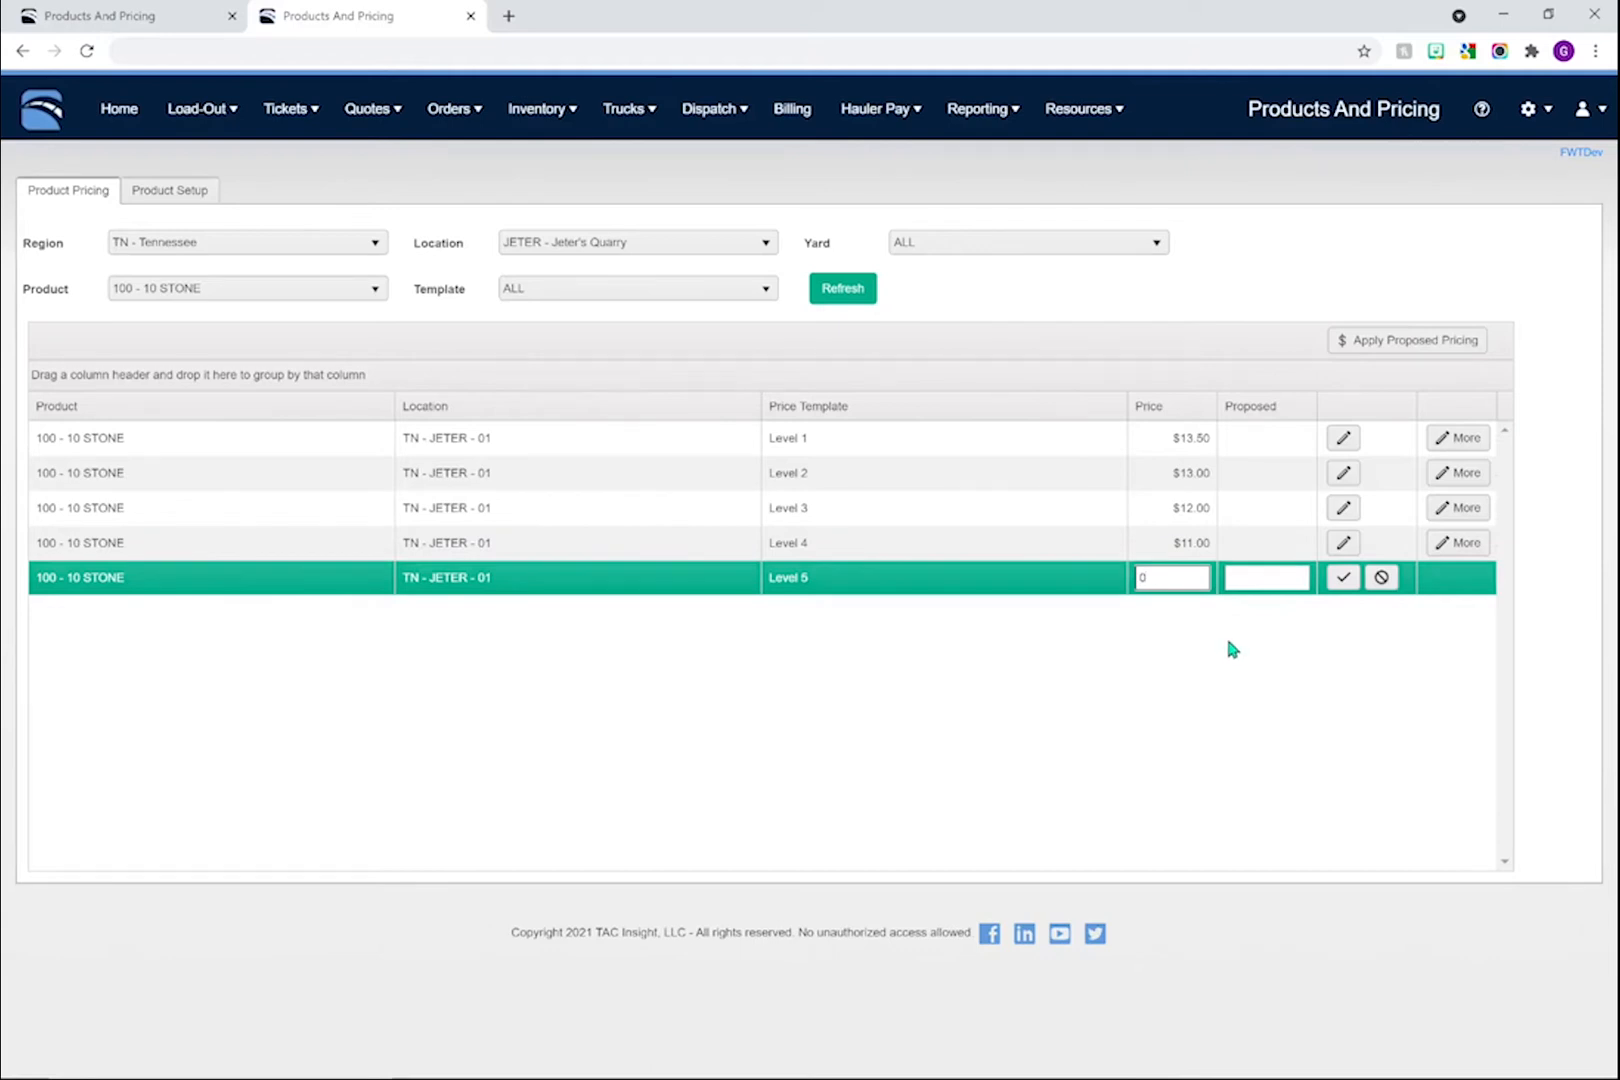
{"action": "left_click", "coordinate": [1381, 577]}
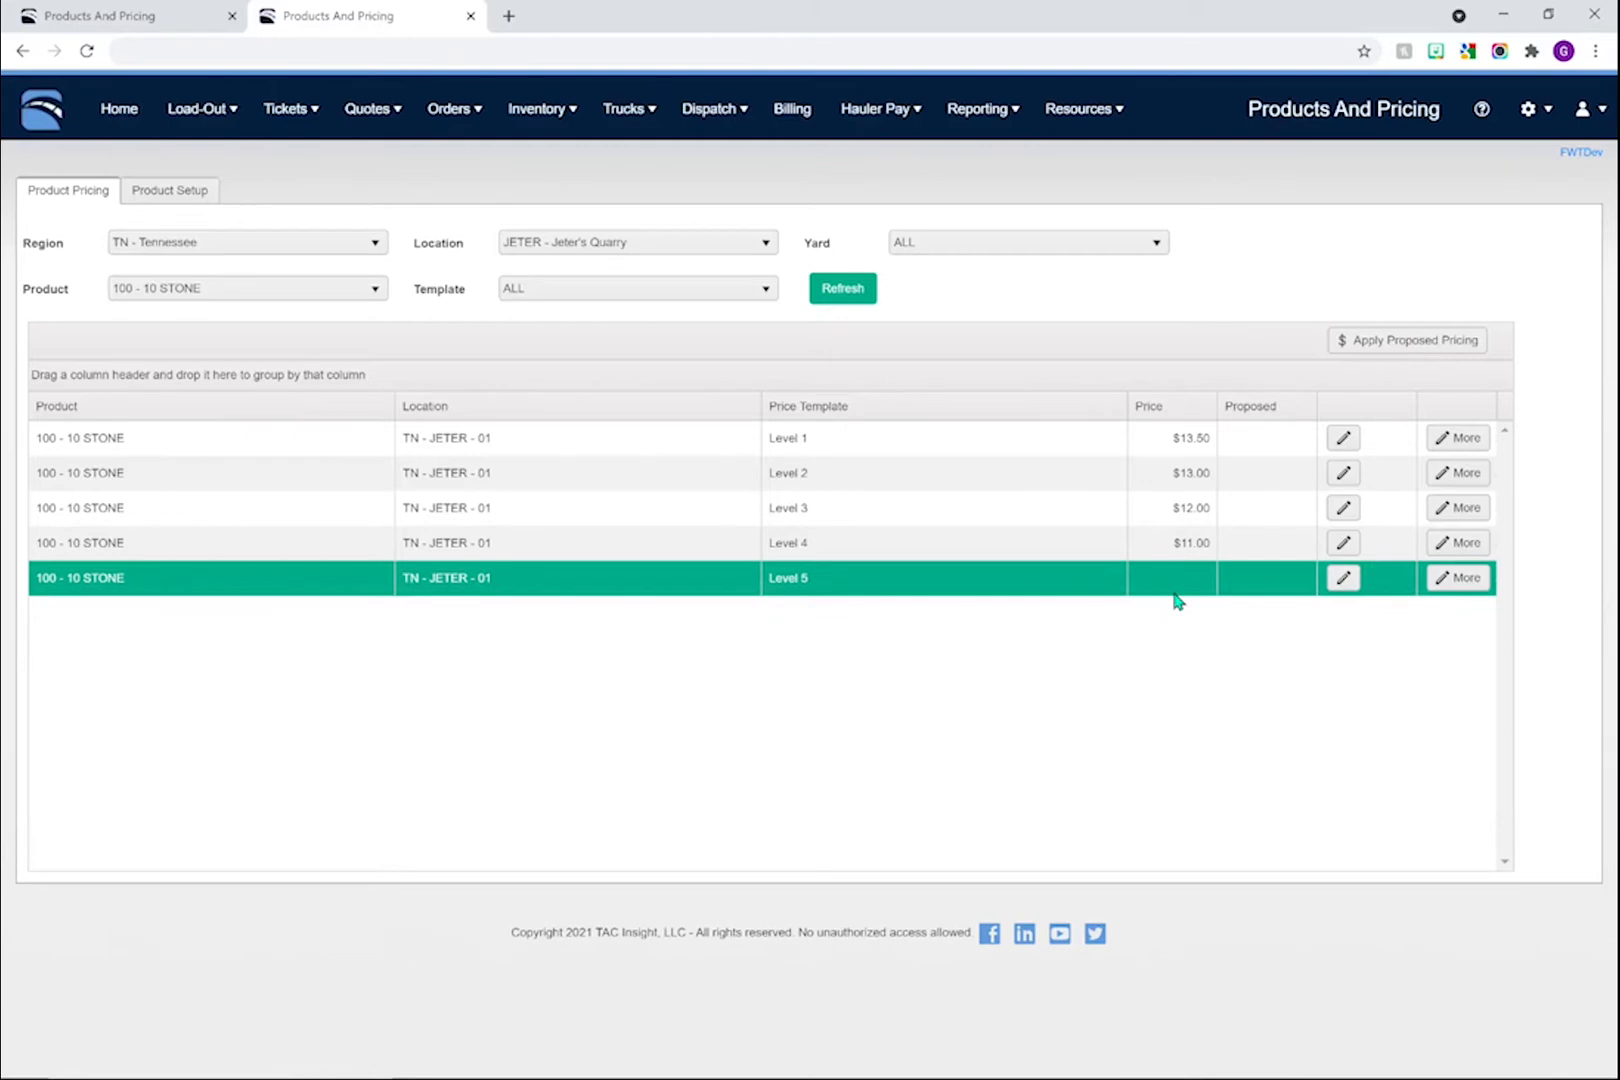
Set the proposed Level 1 price of 10 STONE at JETER to 14 and save the row.
{"action": "left_click", "coordinate": [1287, 445]}
{"action": "left_click", "coordinate": [1343, 437]}
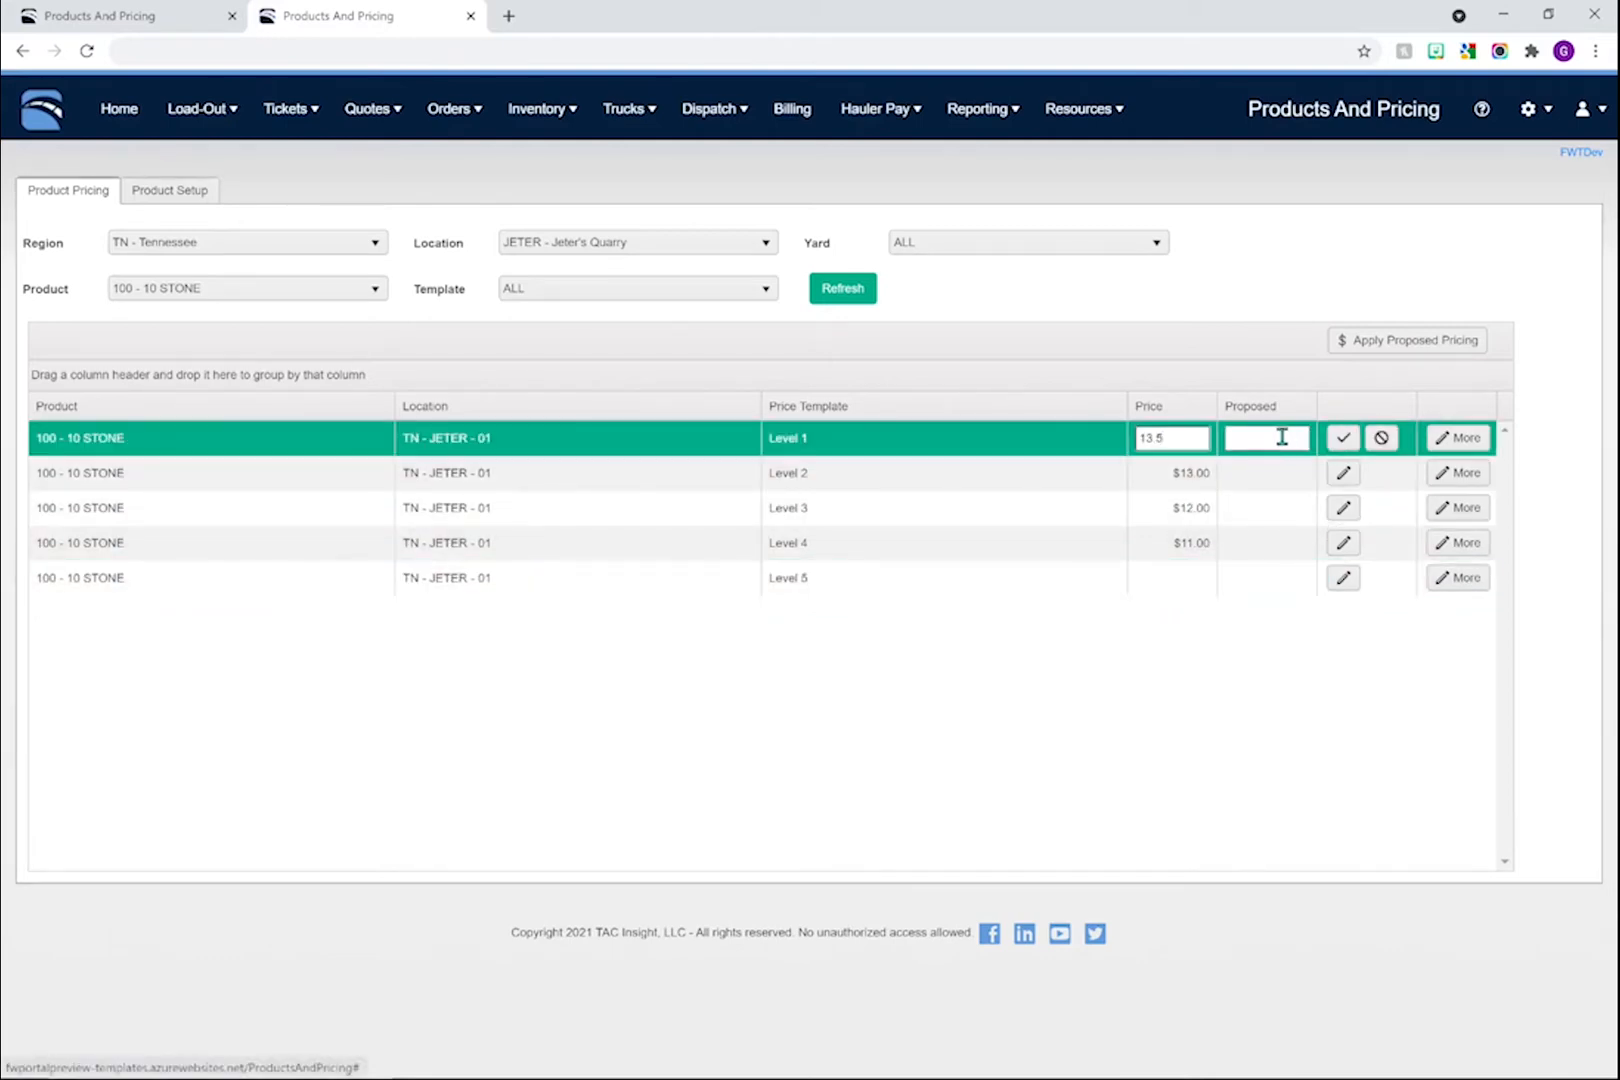
{"action": "left_click", "coordinate": [1282, 437]}
{"action": "type", "text": "14"}
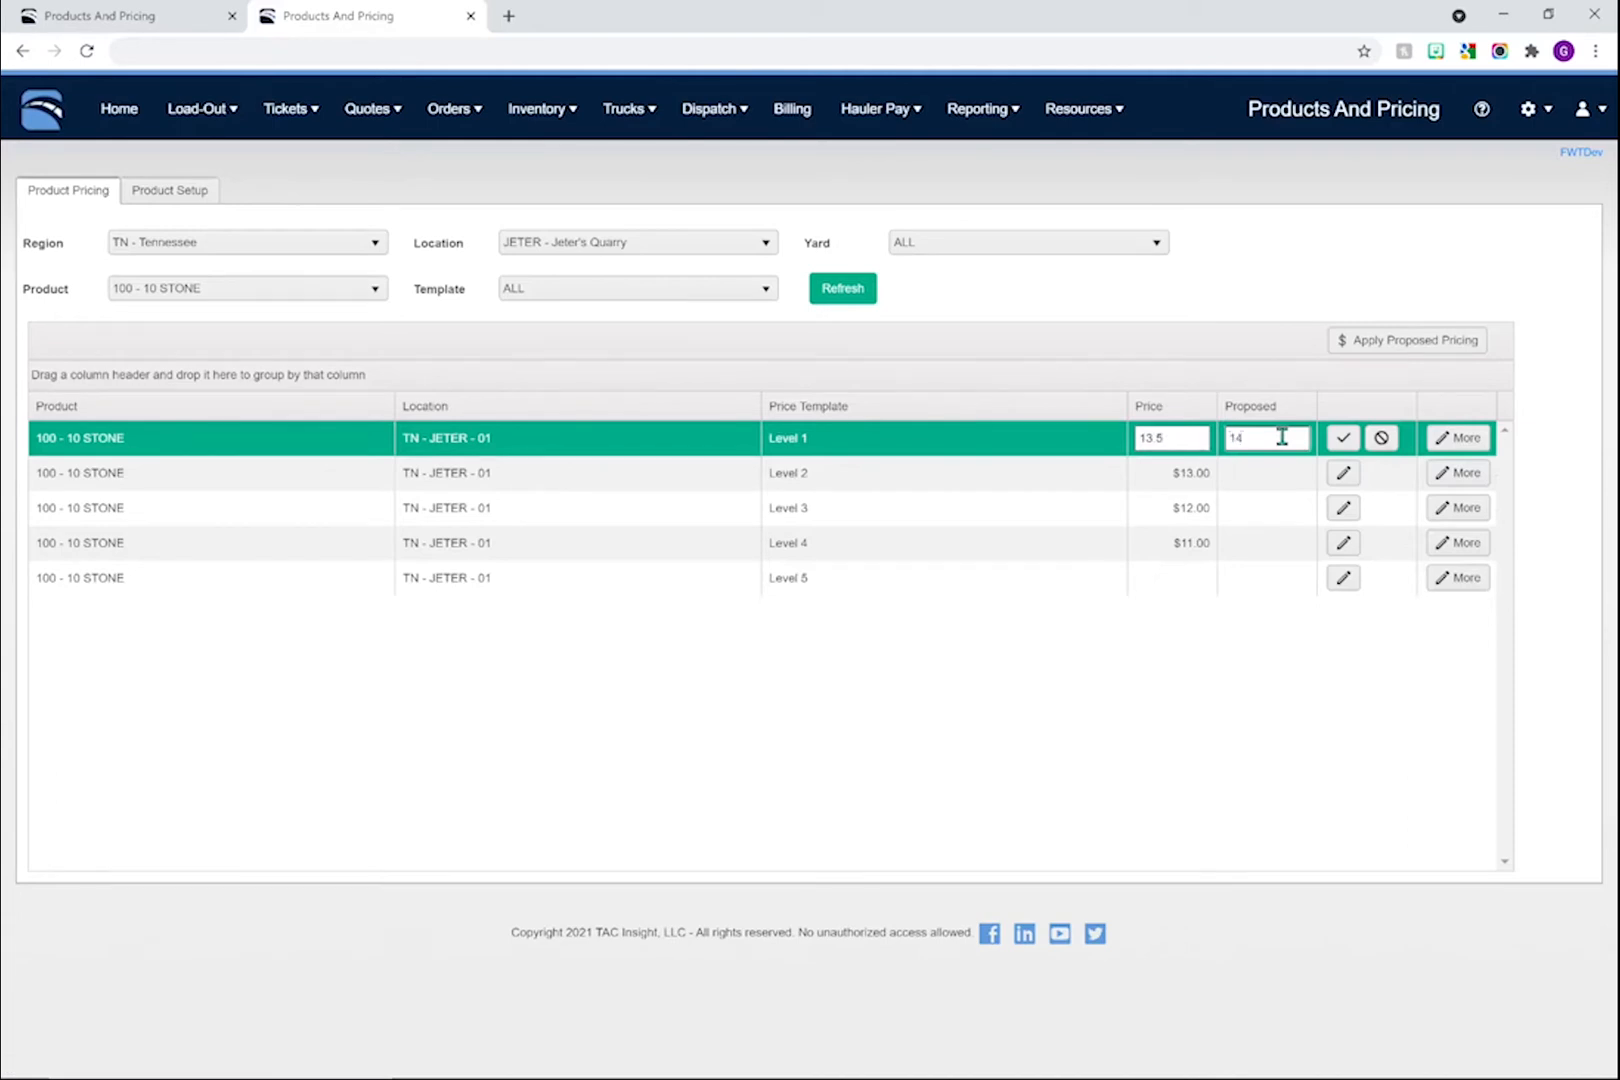
{"action": "left_click", "coordinate": [1343, 440]}
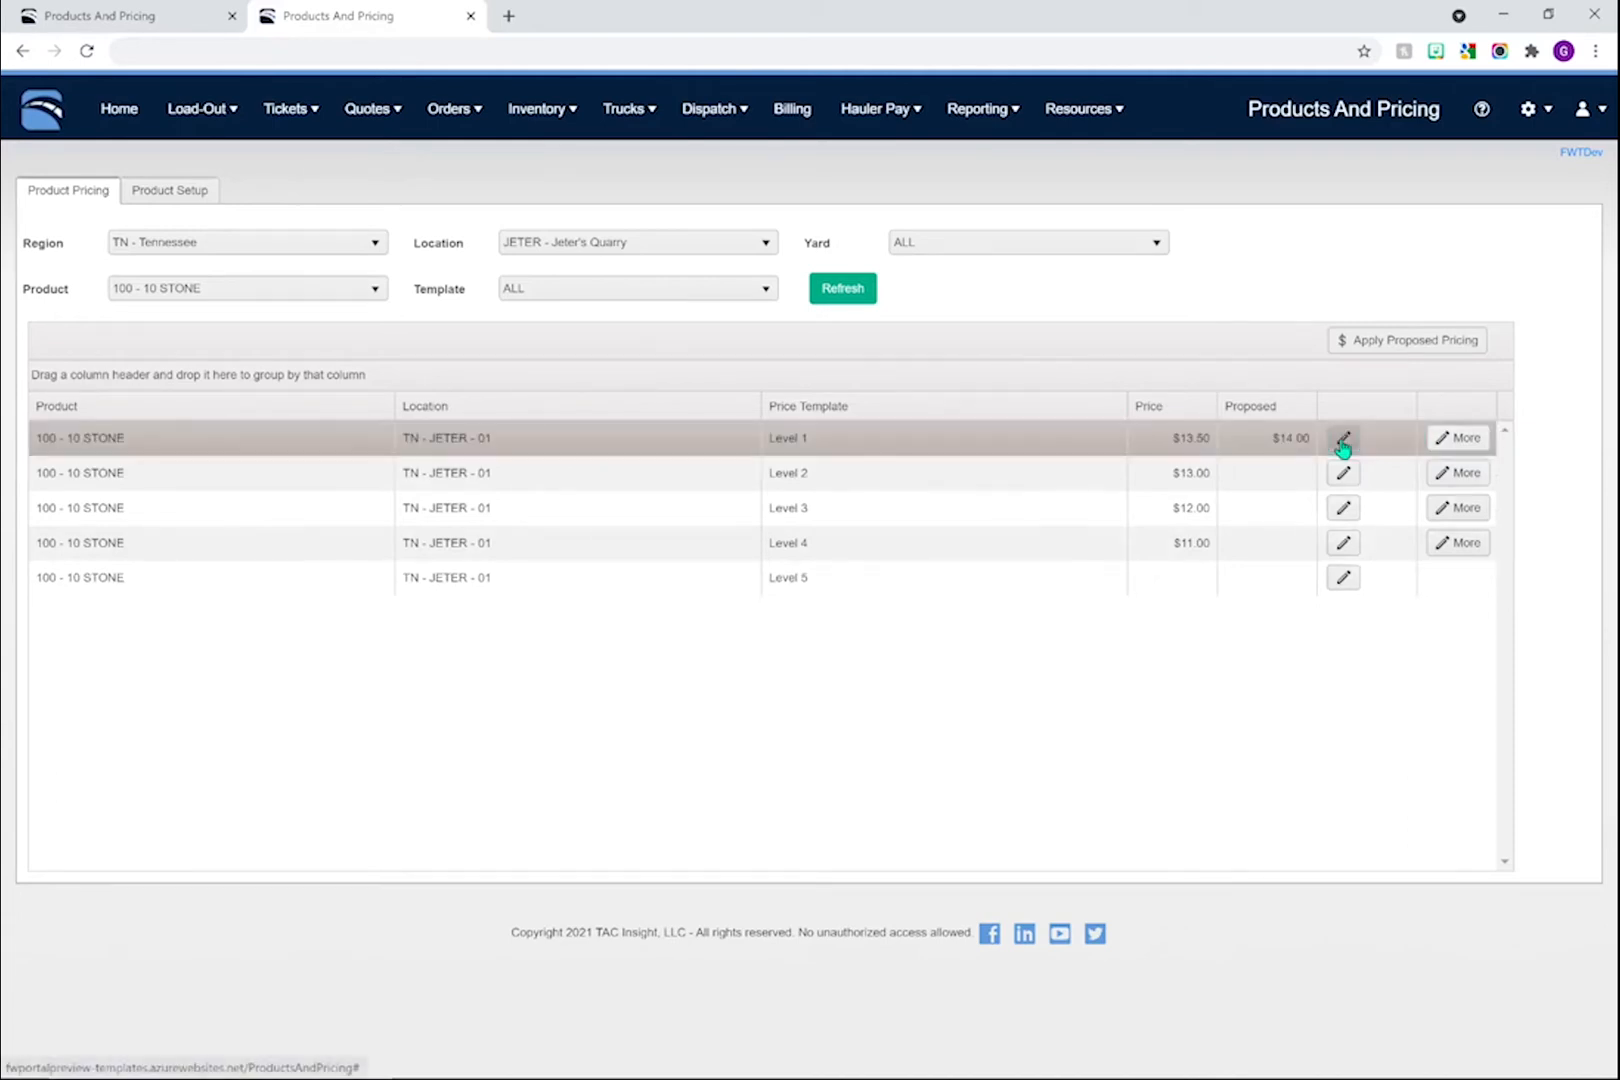
Apply the proposed pricing to the current prices and confirm.
{"action": "left_click", "coordinate": [1380, 345]}
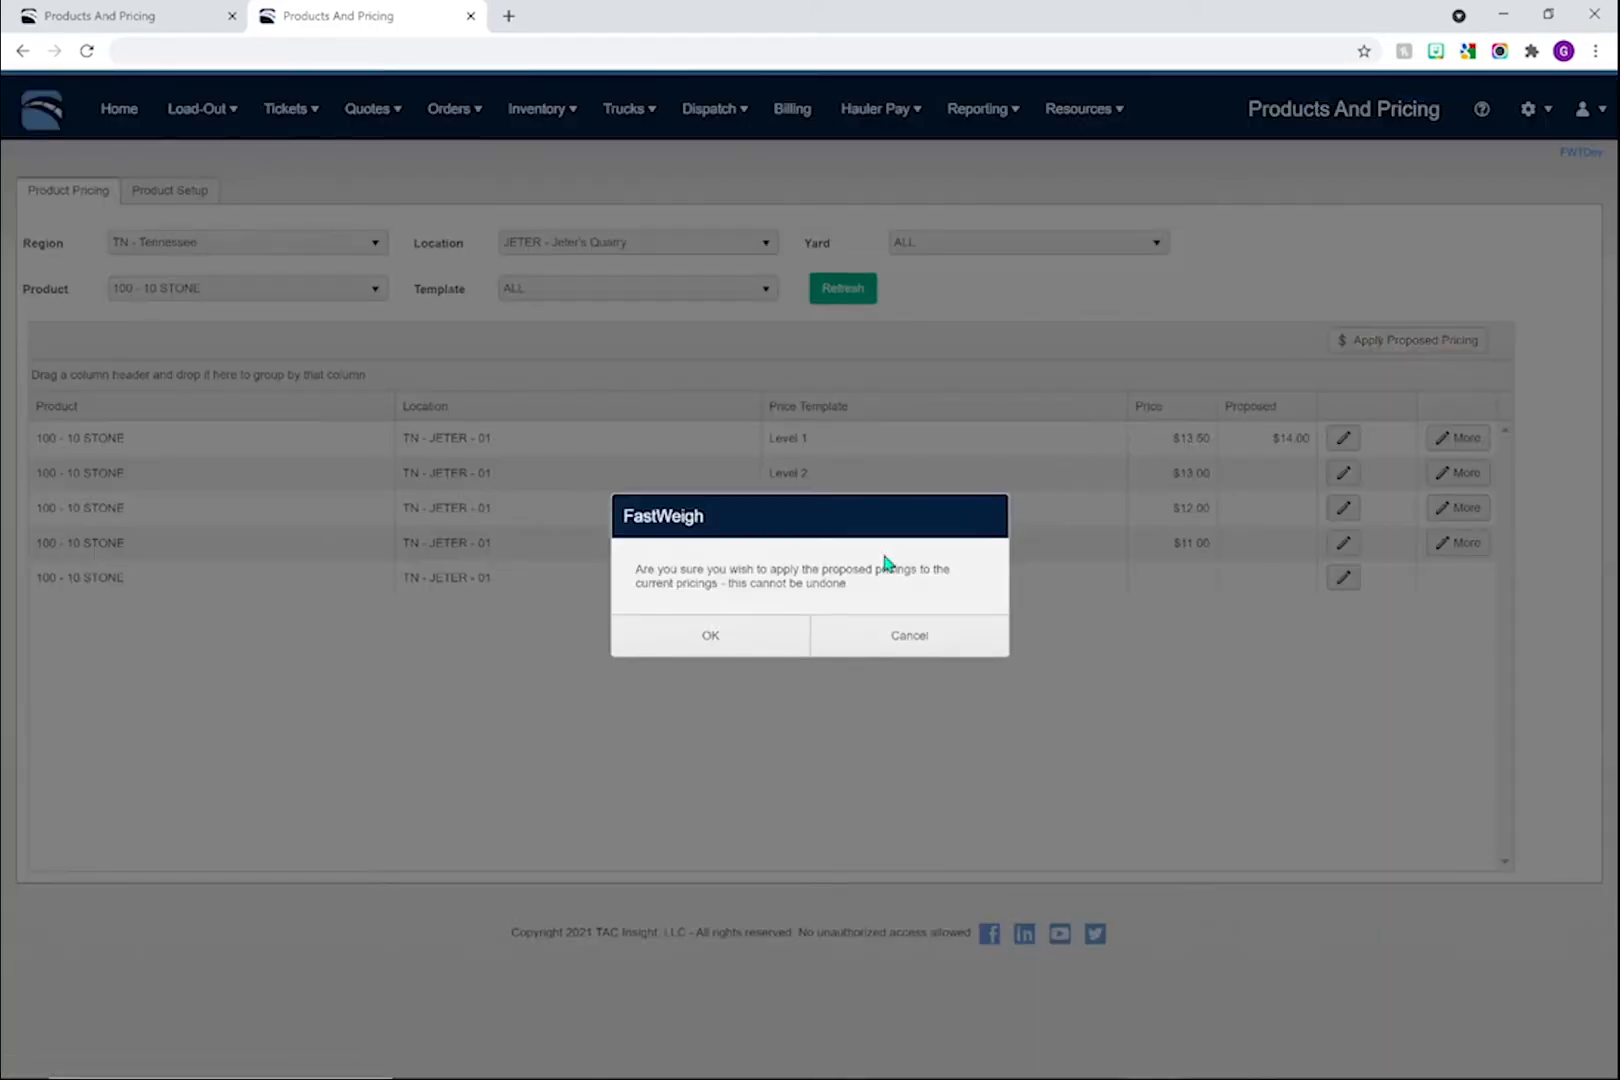
{"action": "left_click", "coordinate": [740, 652]}
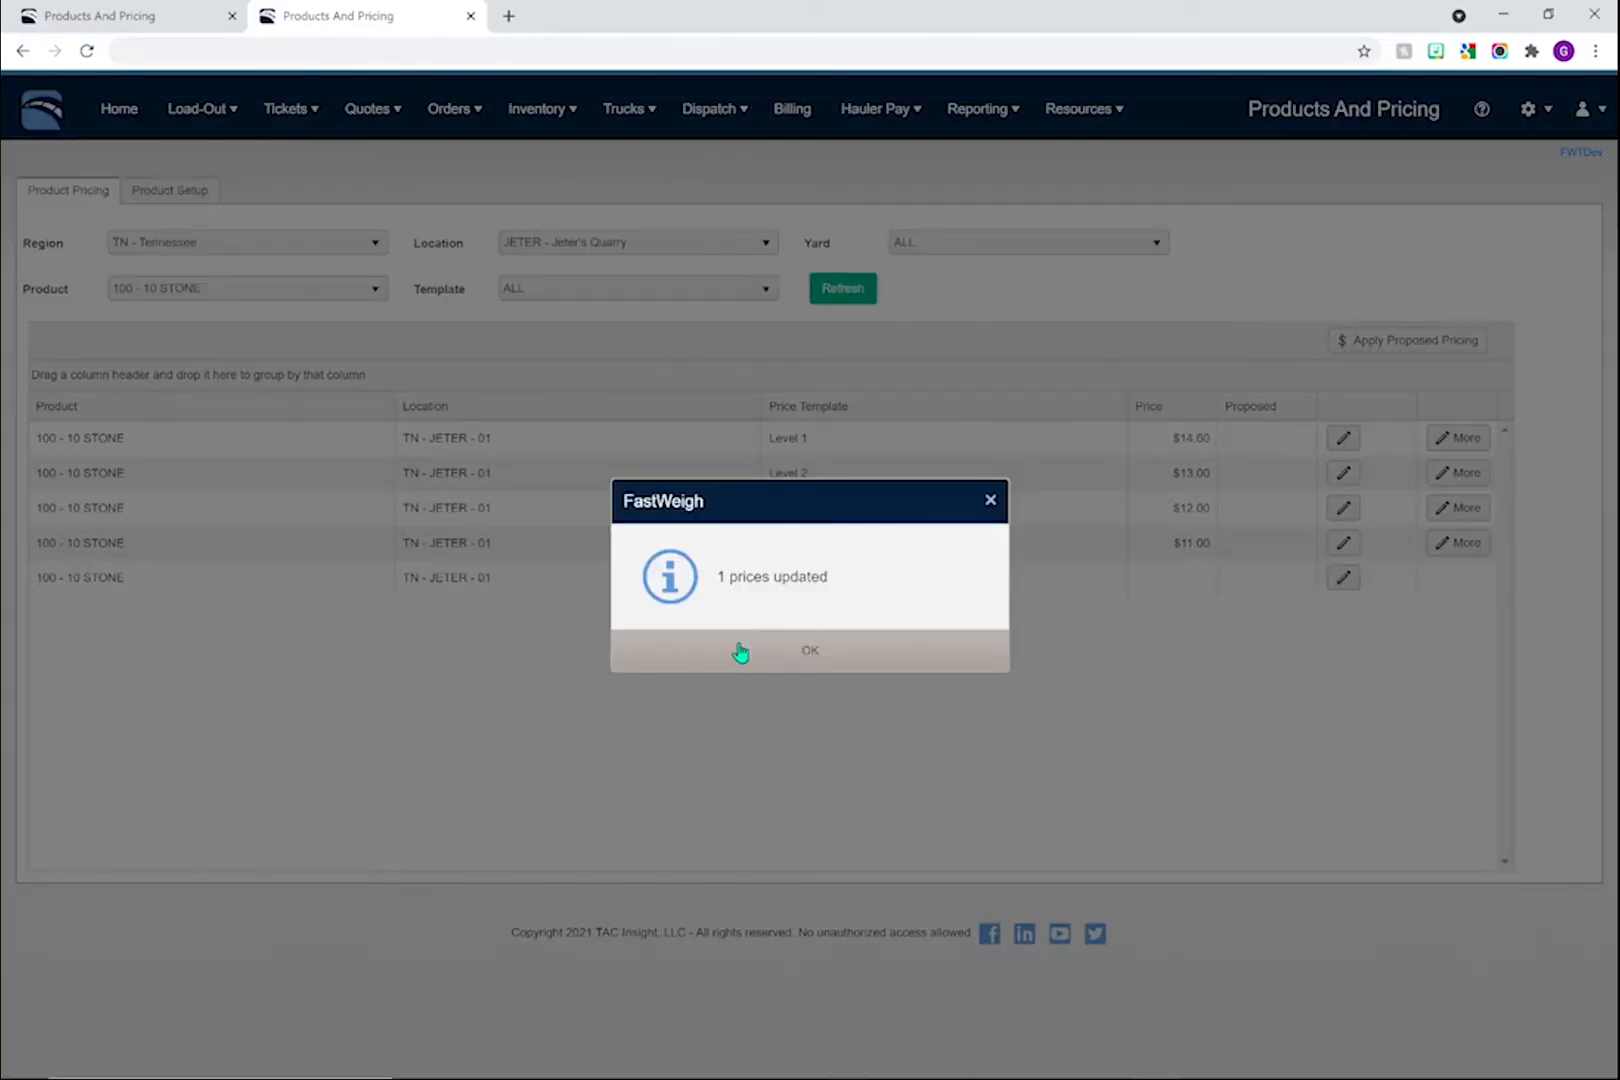
{"action": "left_click", "coordinate": [790, 650]}
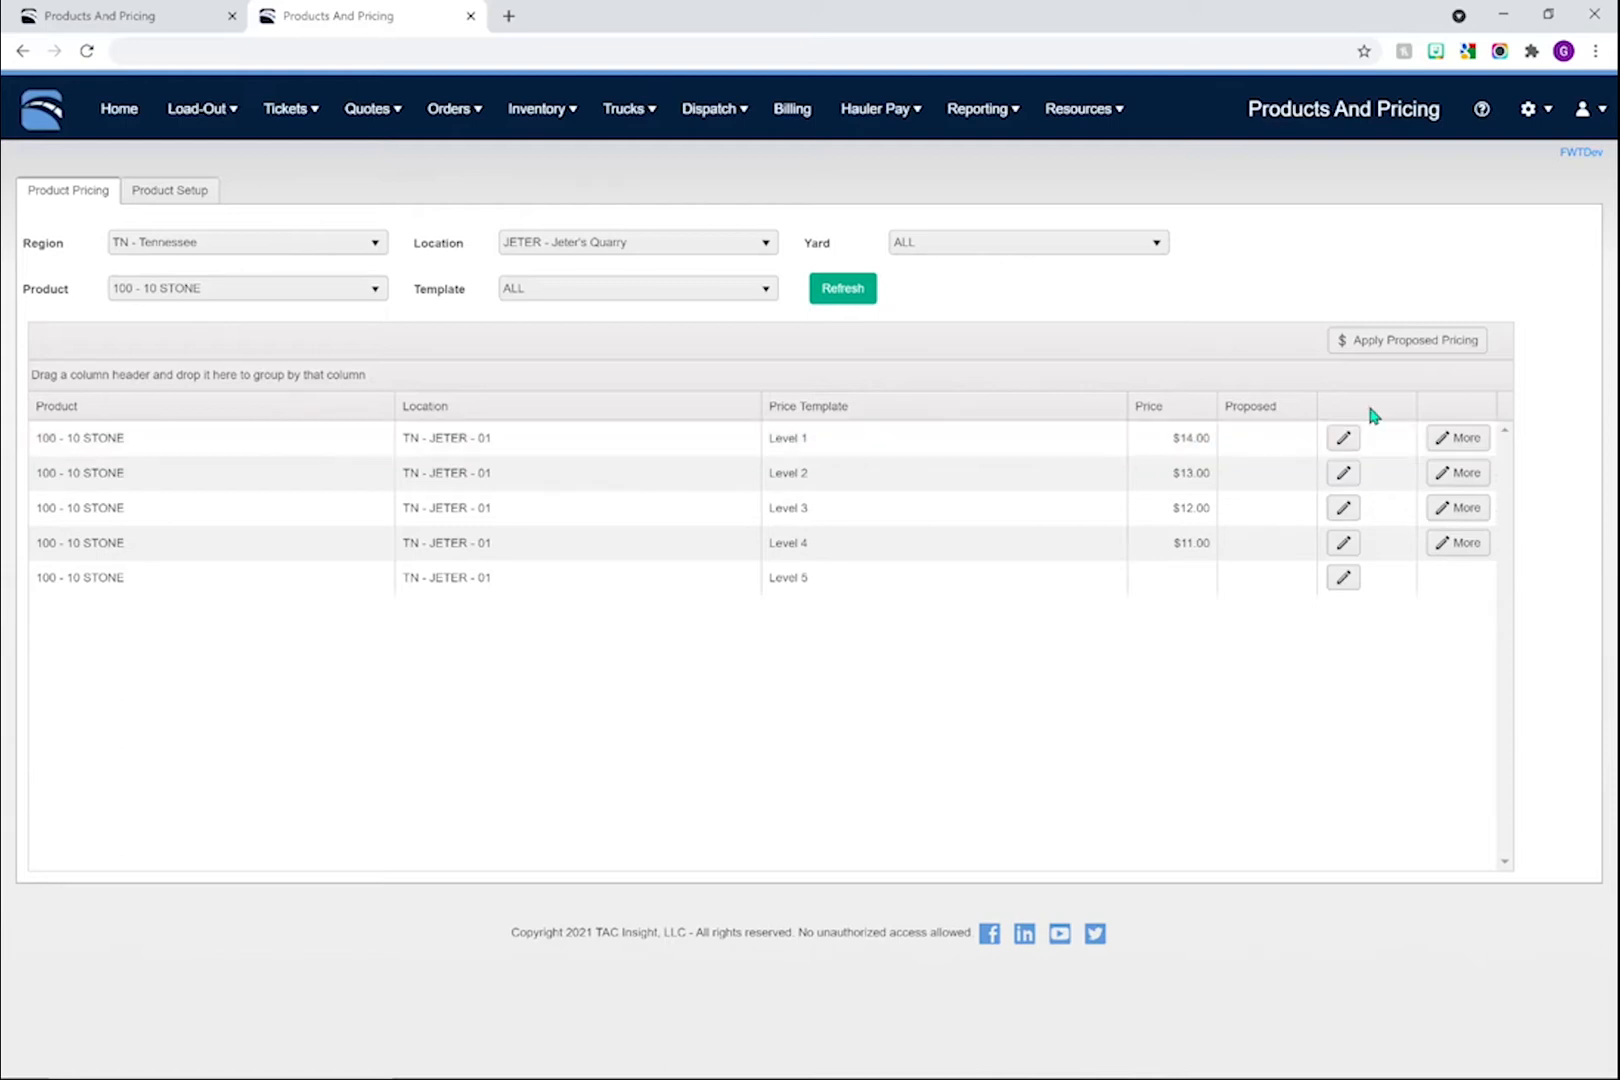
Look at the surcharge and adjustment options in the extra pricing of the Level 1 row.
{"action": "left_click", "coordinate": [1482, 446]}
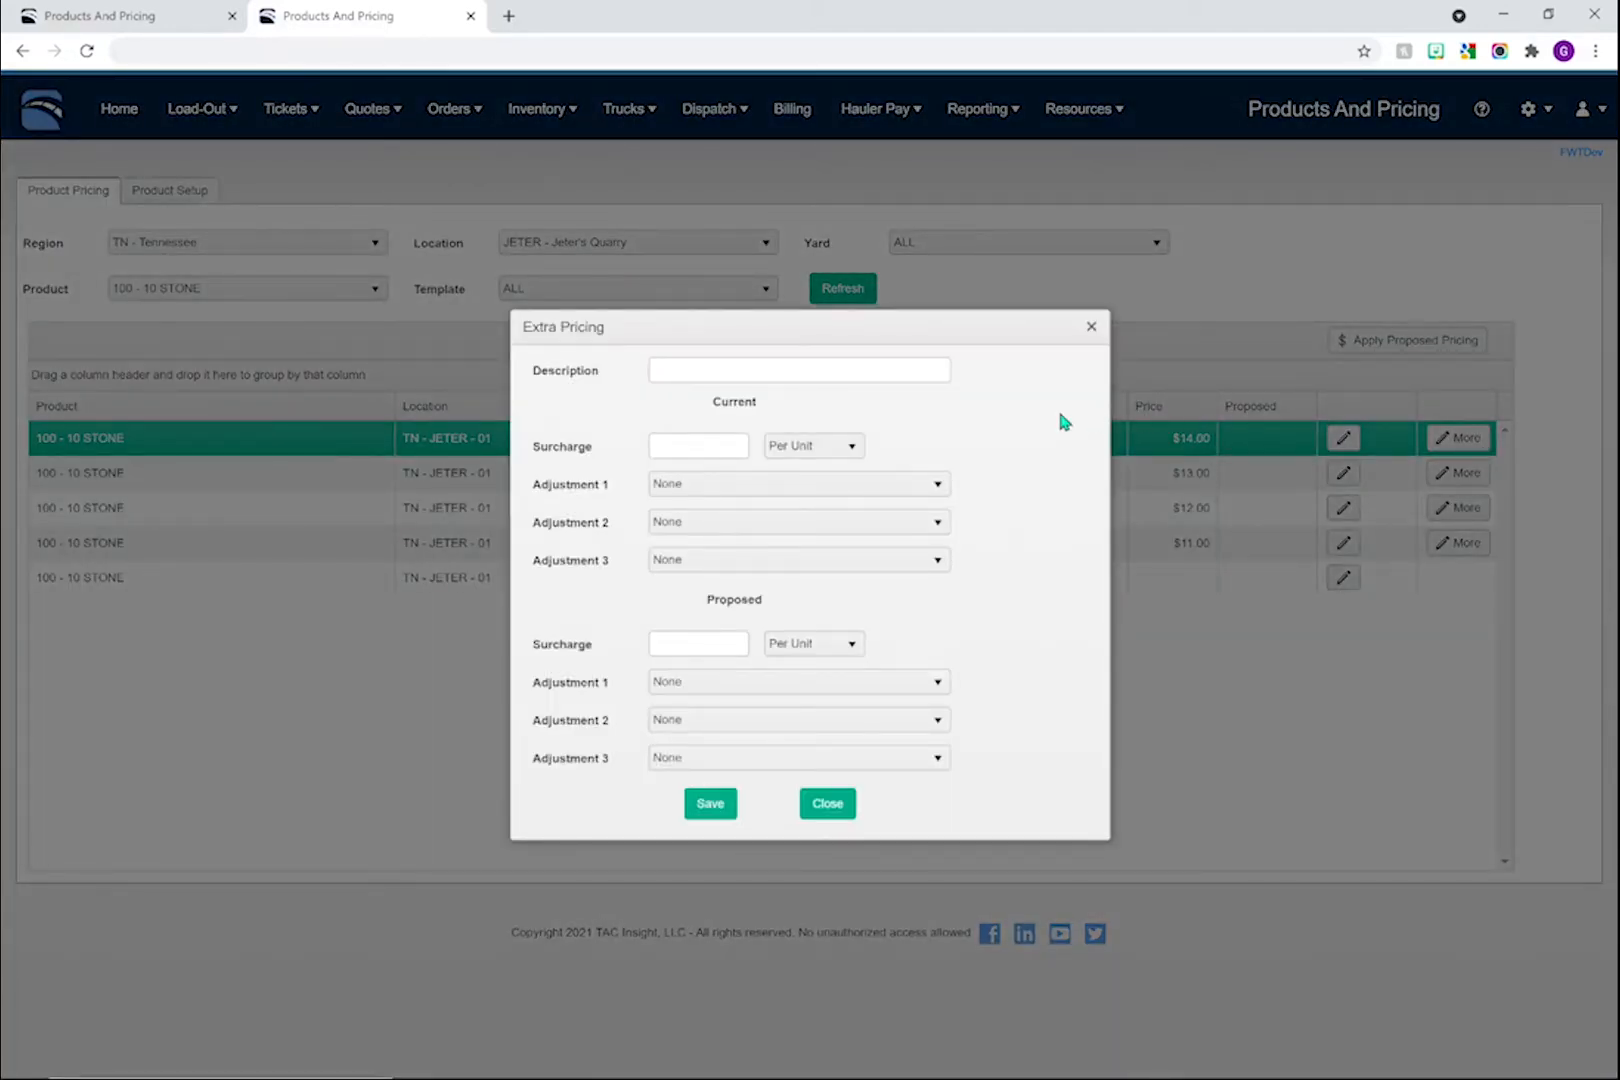
{"action": "left_click", "coordinate": [1091, 327]}
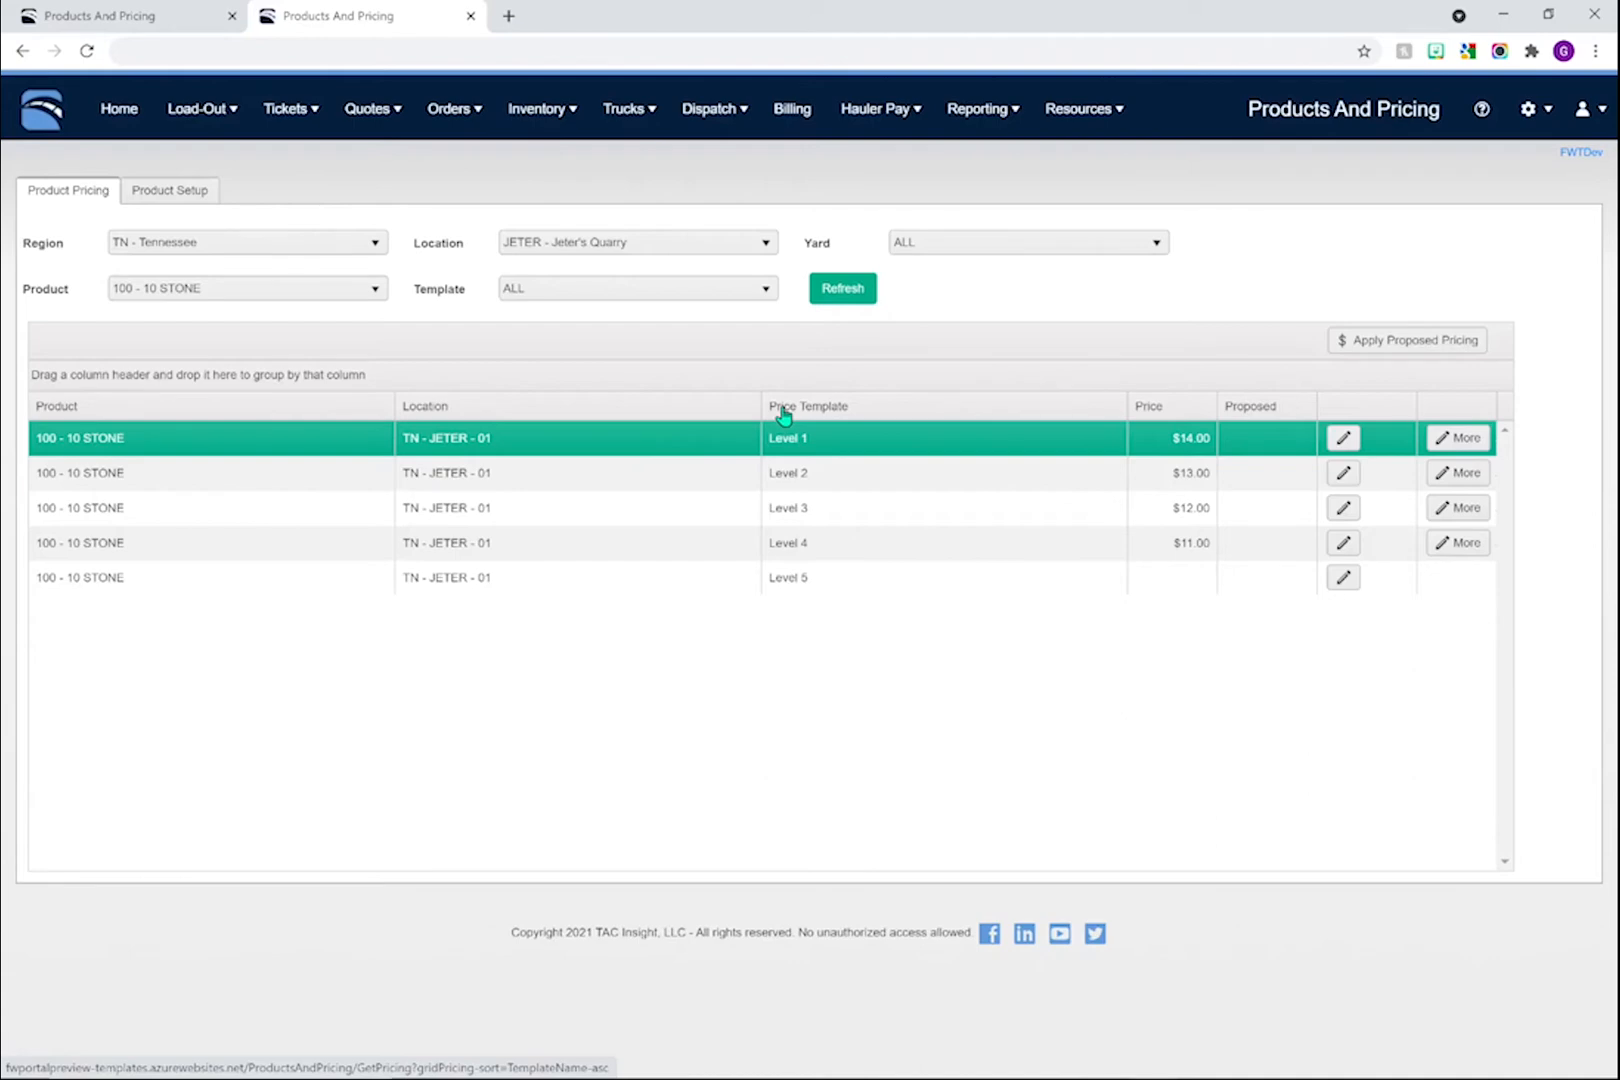
Open the customer A&N Drywall for editing and choose Level 1 as its pricing template.
{"action": "left_click", "coordinate": [1107, 137]}
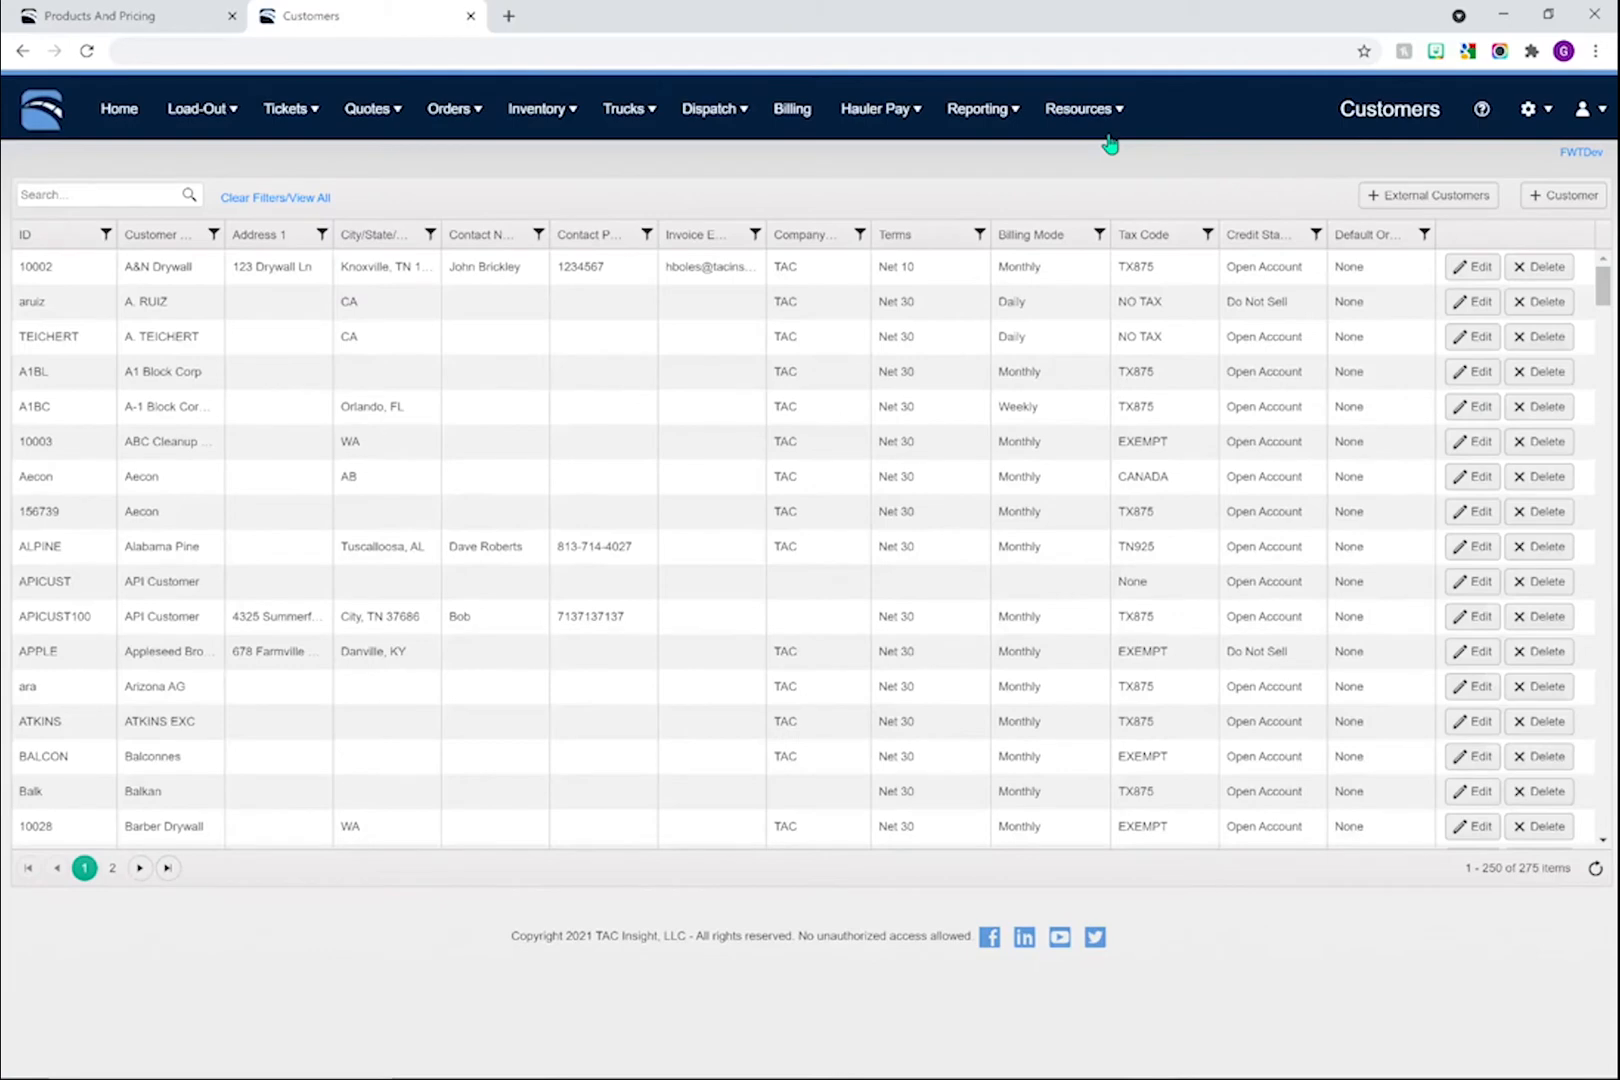
{"action": "left_click", "coordinate": [1458, 278]}
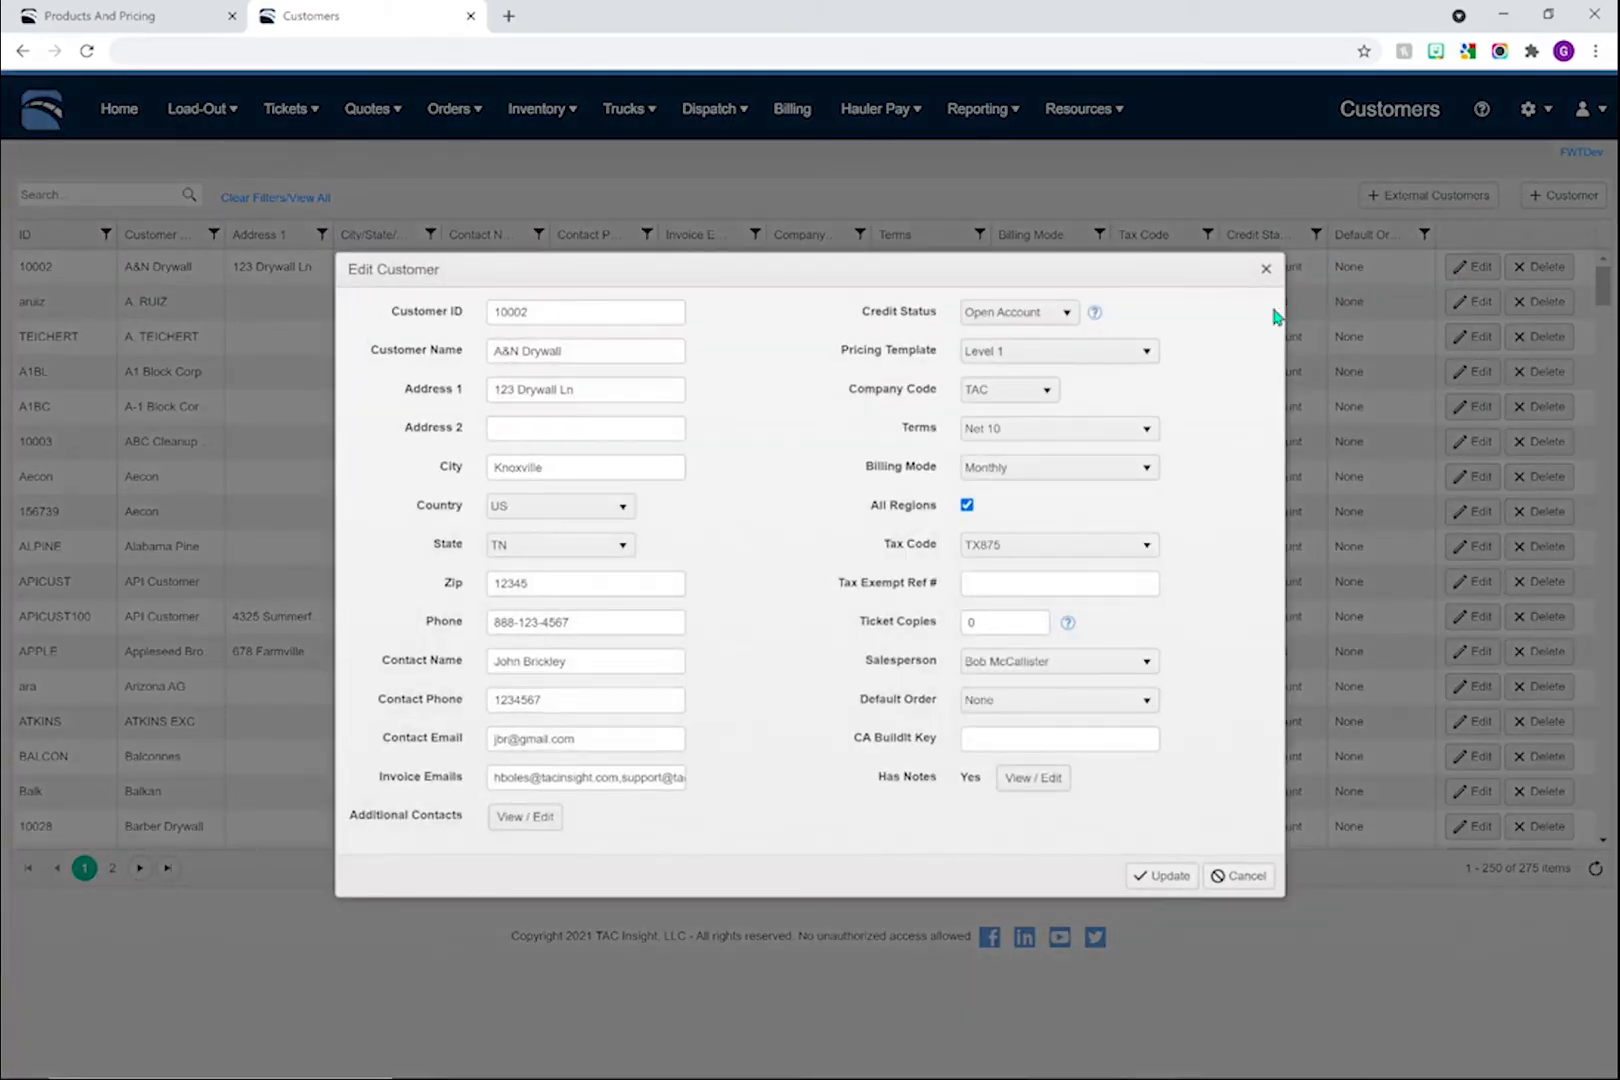
{"action": "left_click", "coordinate": [1137, 363]}
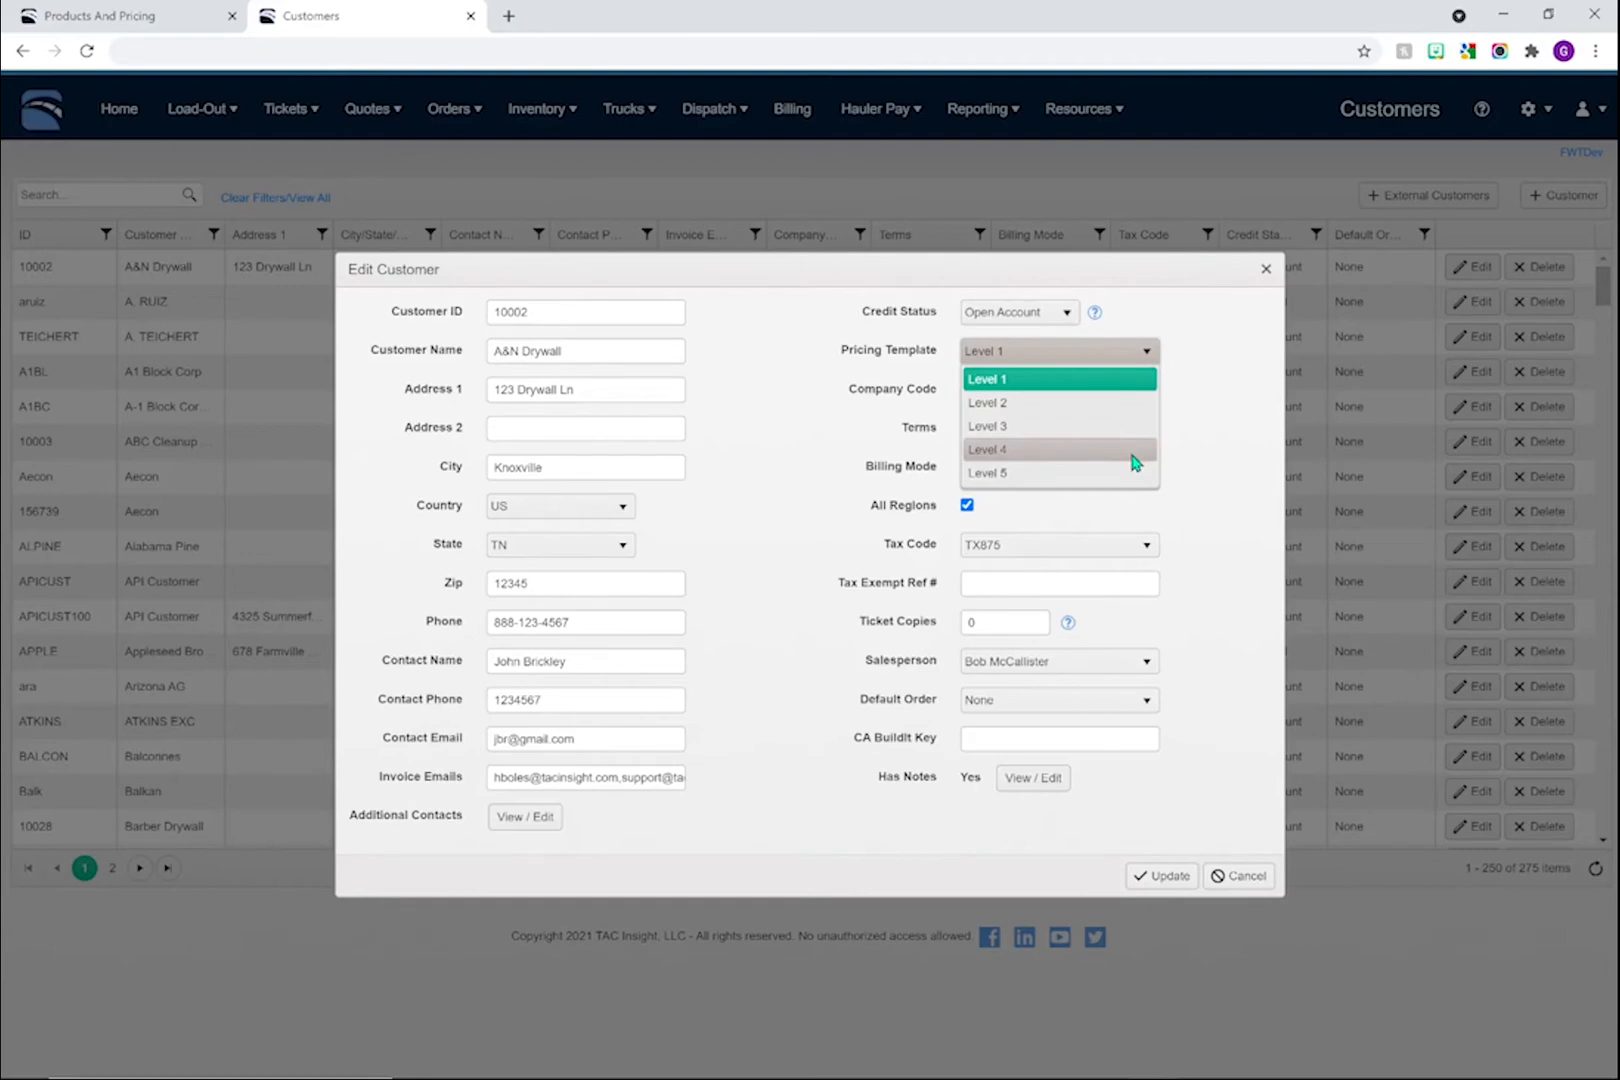
{"action": "left_click", "coordinate": [1132, 384]}
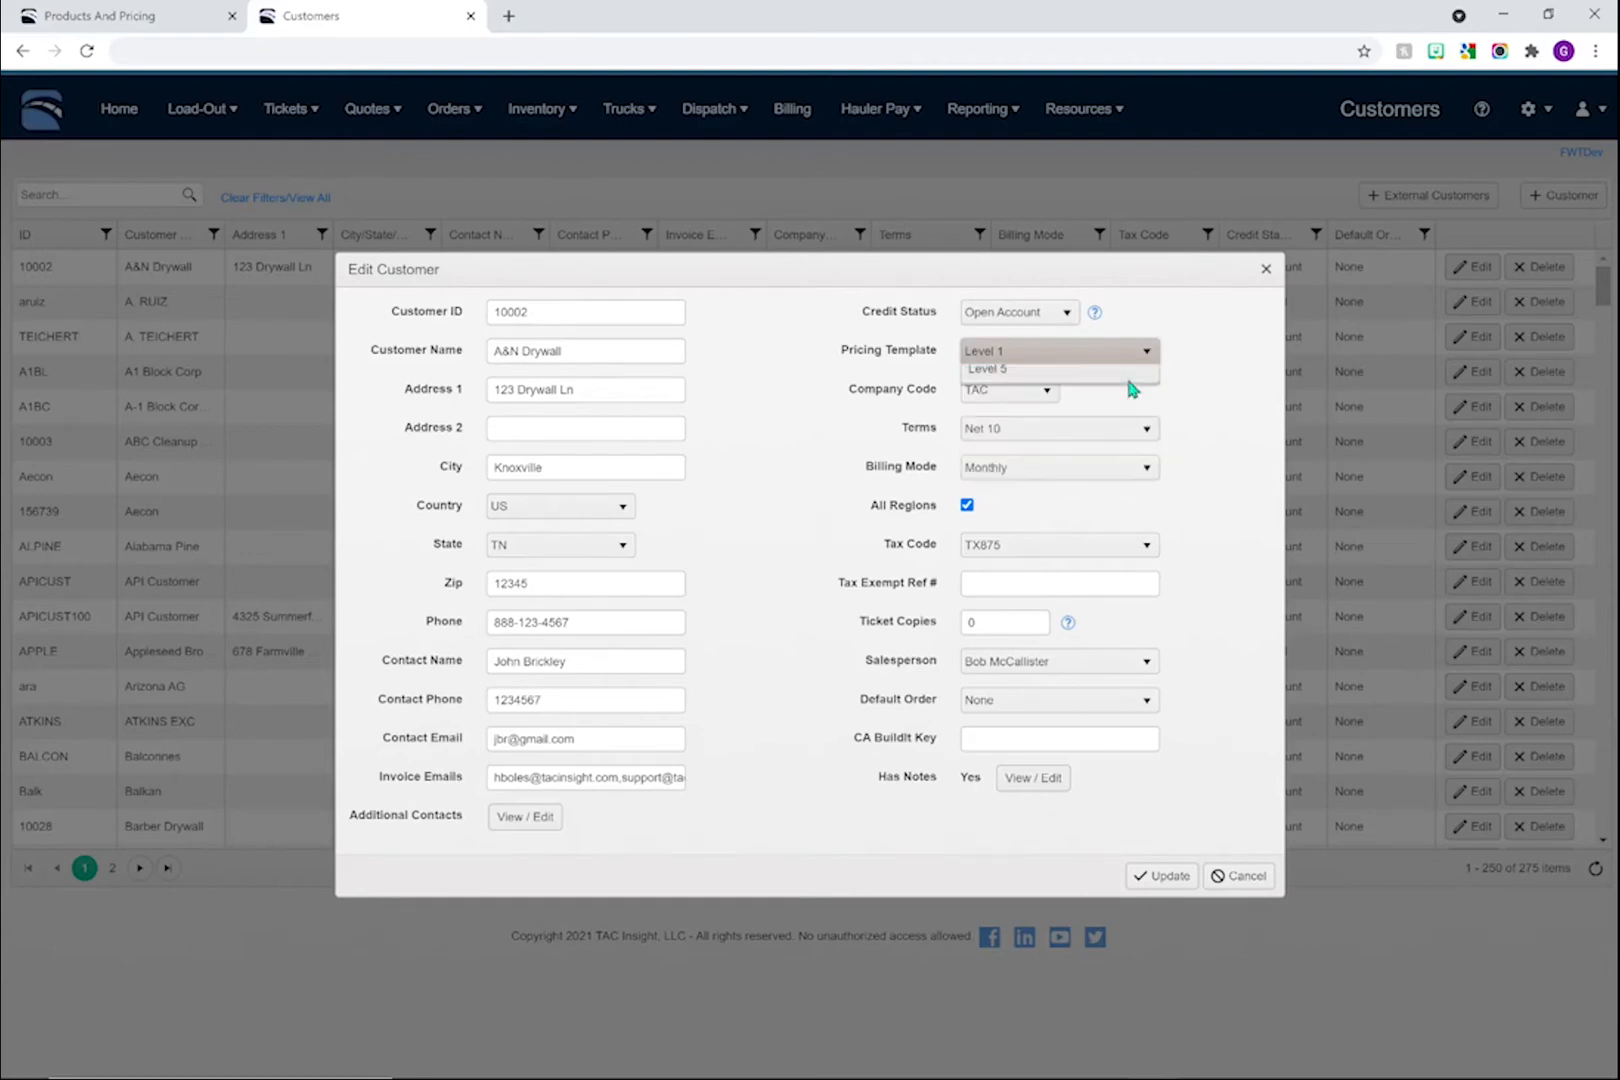
Cancel the customer edit without saving and start a new order from the orders list.
{"action": "left_click", "coordinate": [1204, 377]}
{"action": "left_click", "coordinate": [1246, 880]}
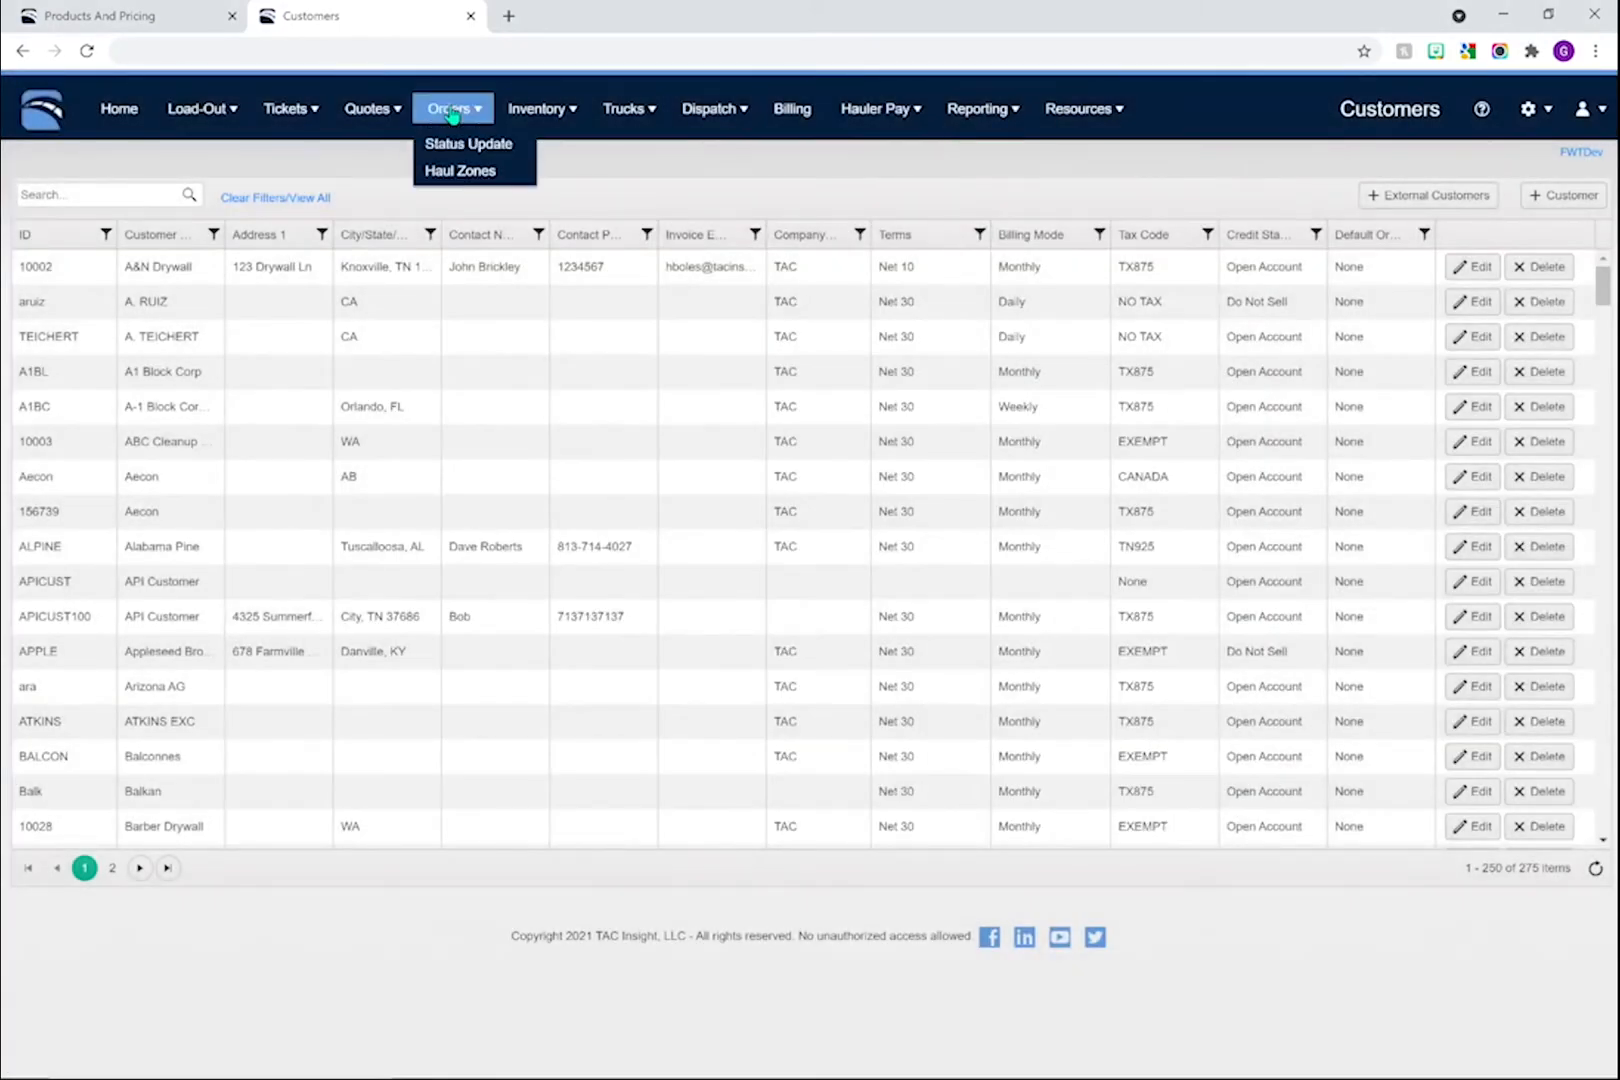
{"action": "left_click", "coordinate": [461, 137]}
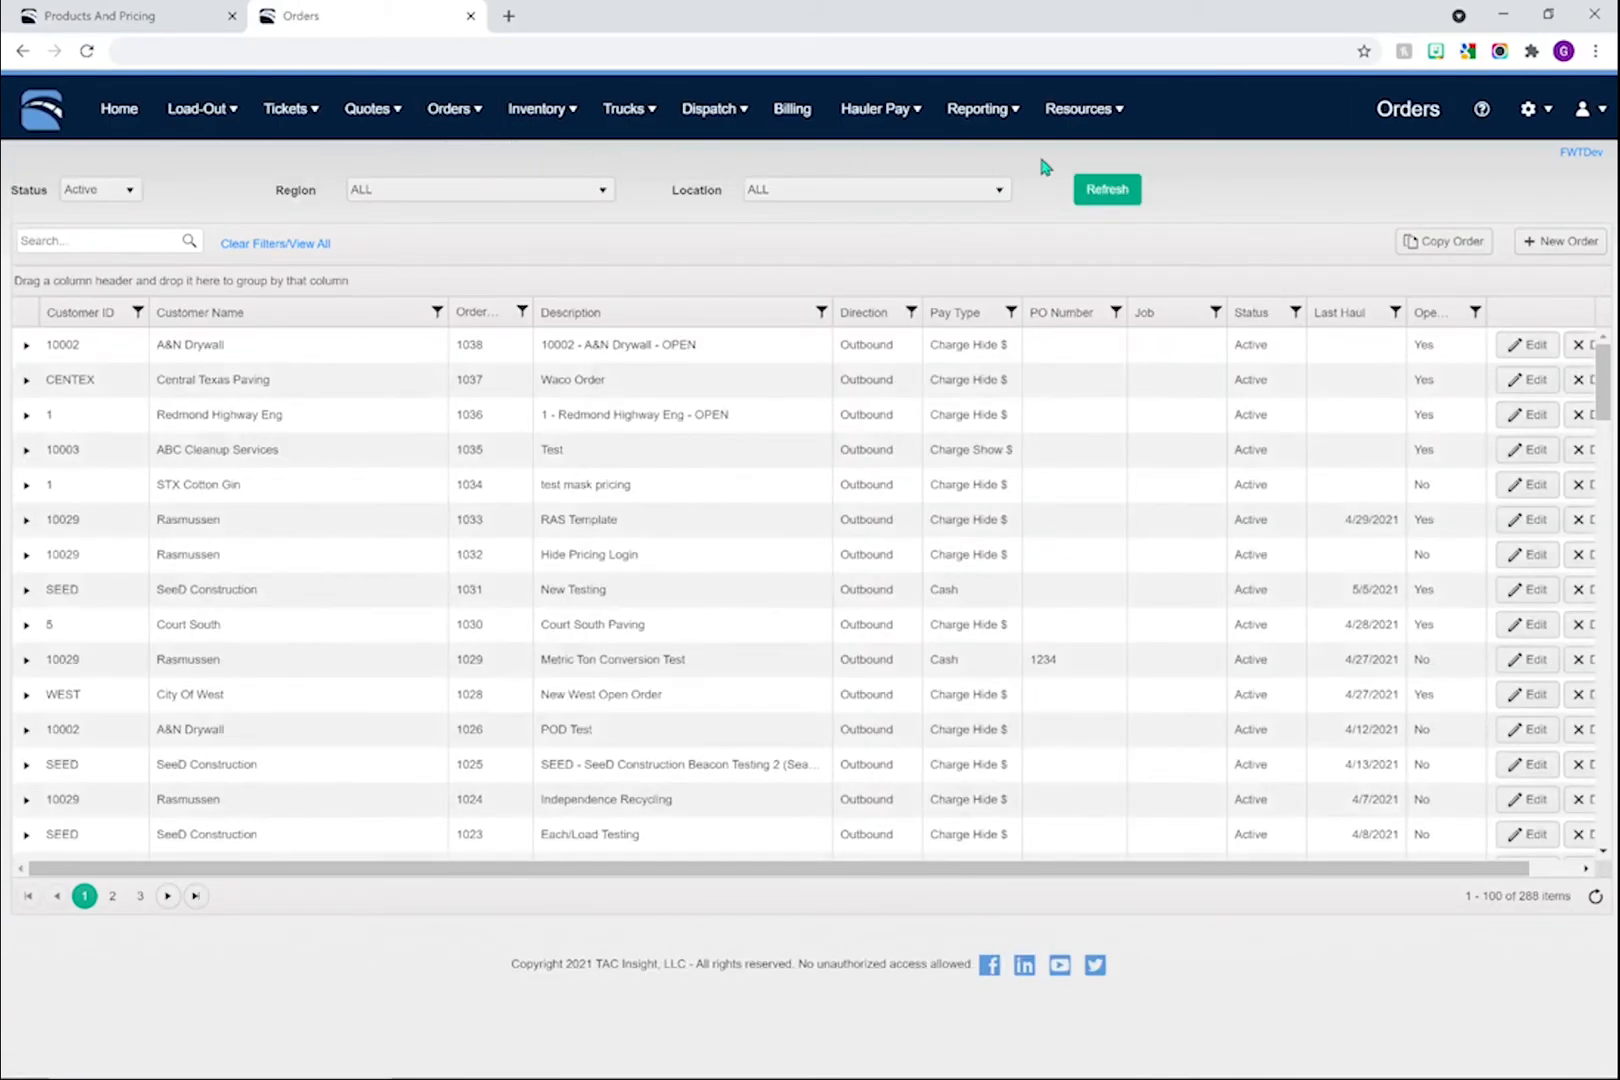
{"action": "left_click", "coordinate": [1530, 248]}
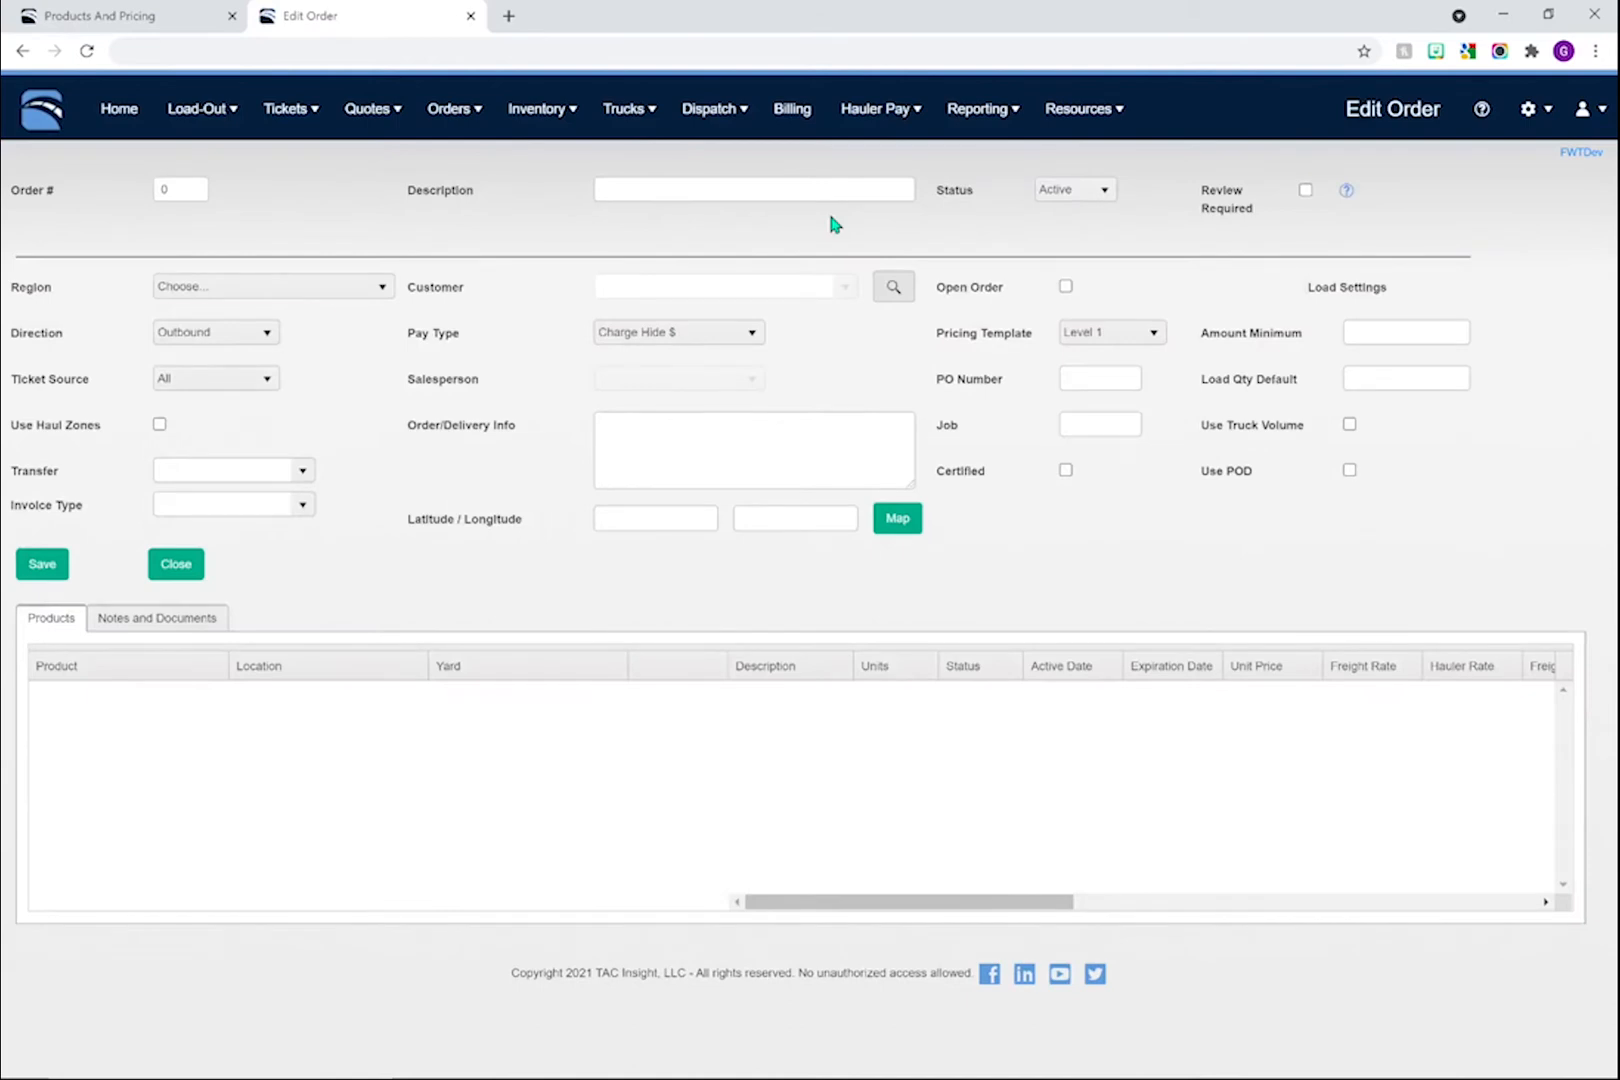
Set the order's region to TN - Tennessee, choose A&N Drywall as the customer, and mark it as an open order.
{"action": "left_click", "coordinate": [338, 289]}
{"action": "left_click", "coordinate": [260, 350]}
{"action": "left_click", "coordinate": [845, 287]}
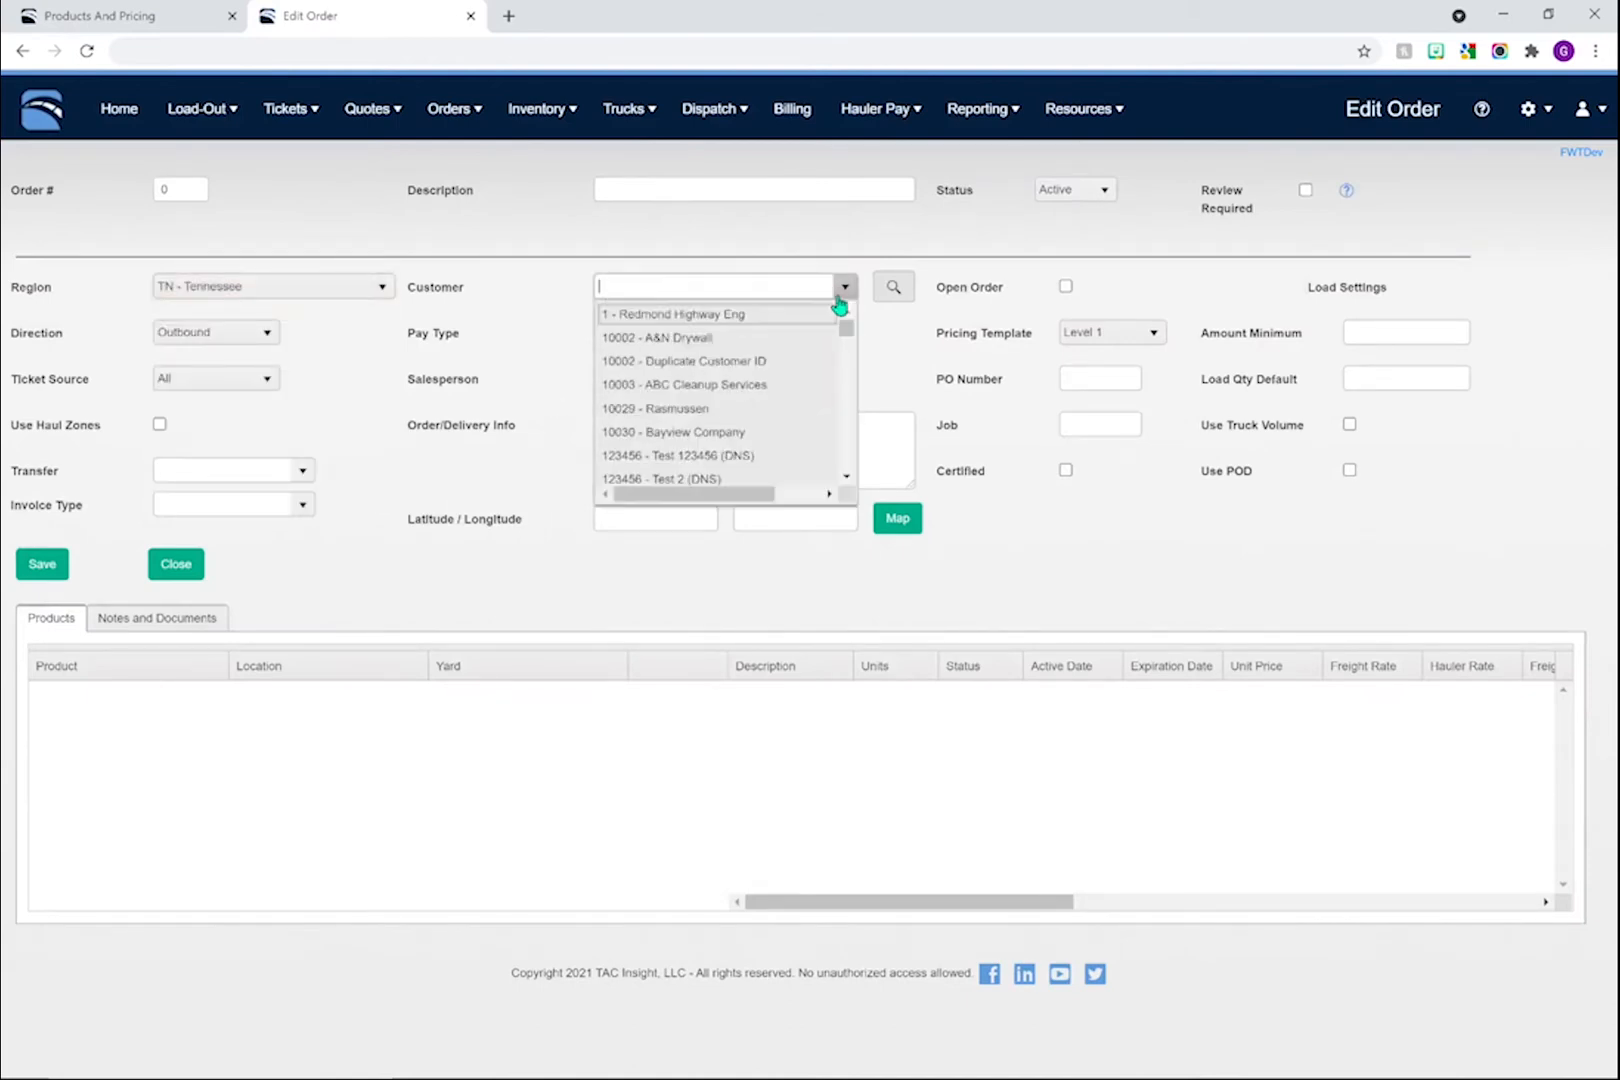
{"action": "left_click", "coordinate": [700, 338]}
{"action": "left_click", "coordinate": [1066, 287]}
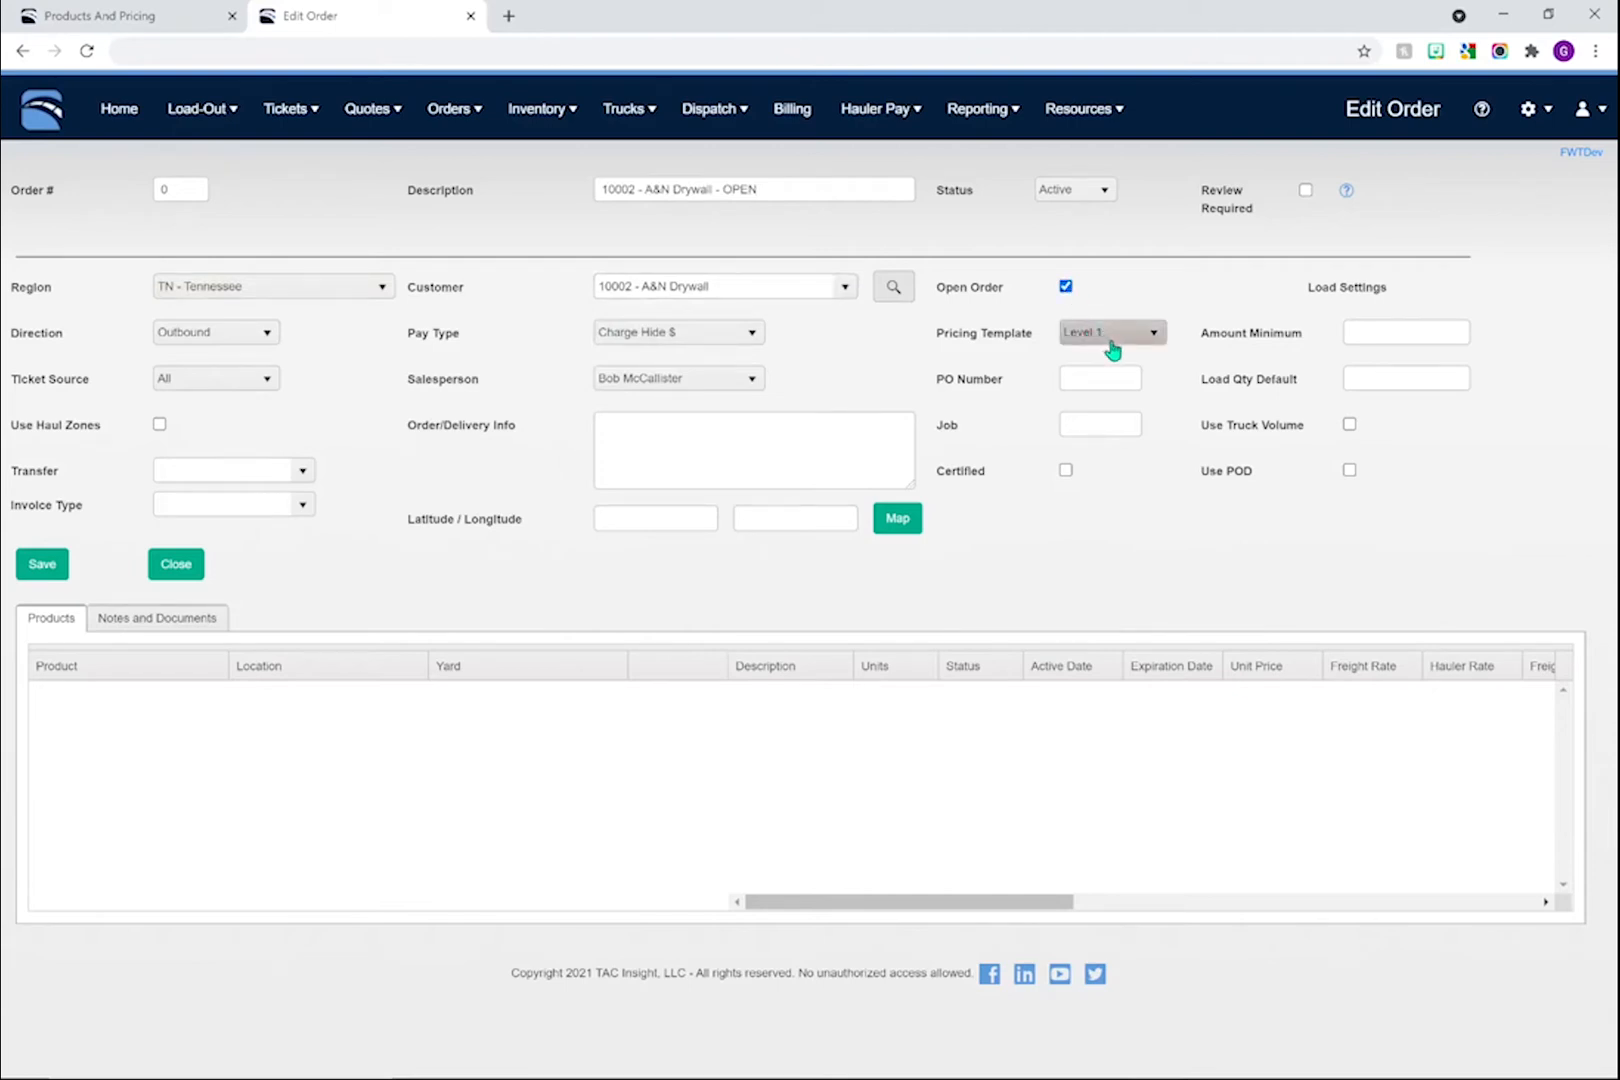
Keep Level 1 as the order's pricing template and save the order.
{"action": "left_click", "coordinate": [1112, 335]}
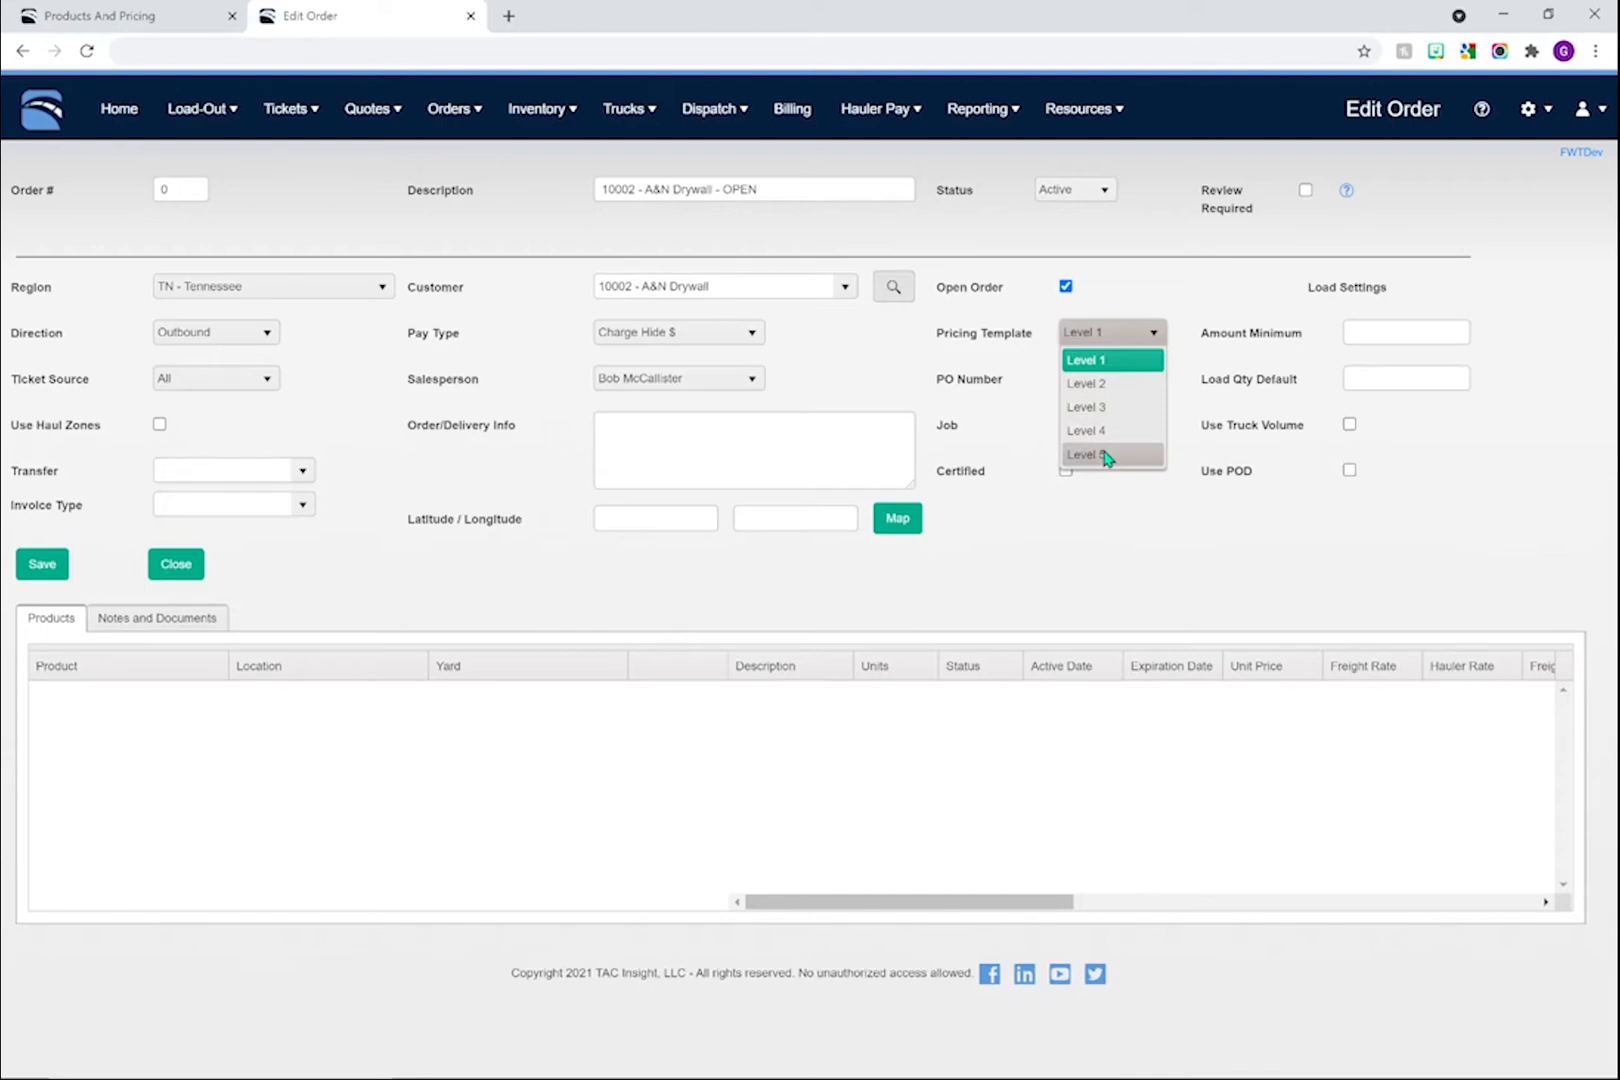
{"action": "left_click", "coordinate": [1113, 356]}
{"action": "left_click", "coordinate": [34, 570]}
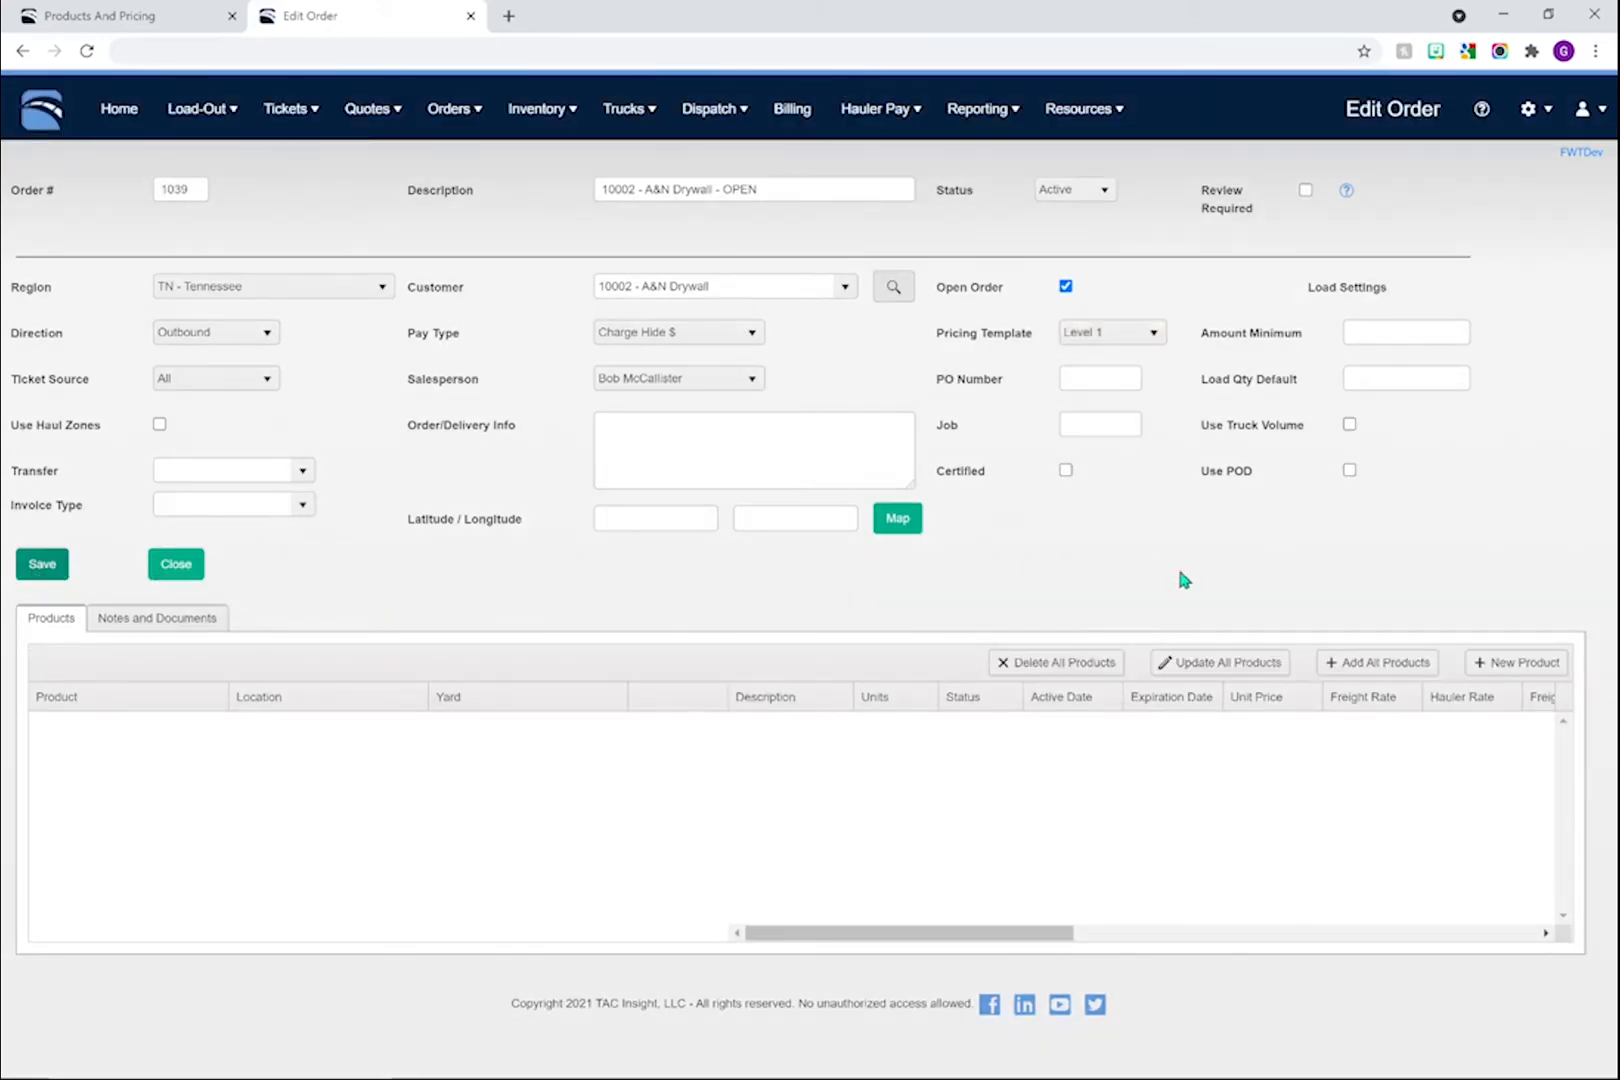
Check the Level 1 unit price of 10 STONE at Jeter's Quarry in a new product entry, and cancel the entry.
{"action": "left_click", "coordinate": [1503, 664]}
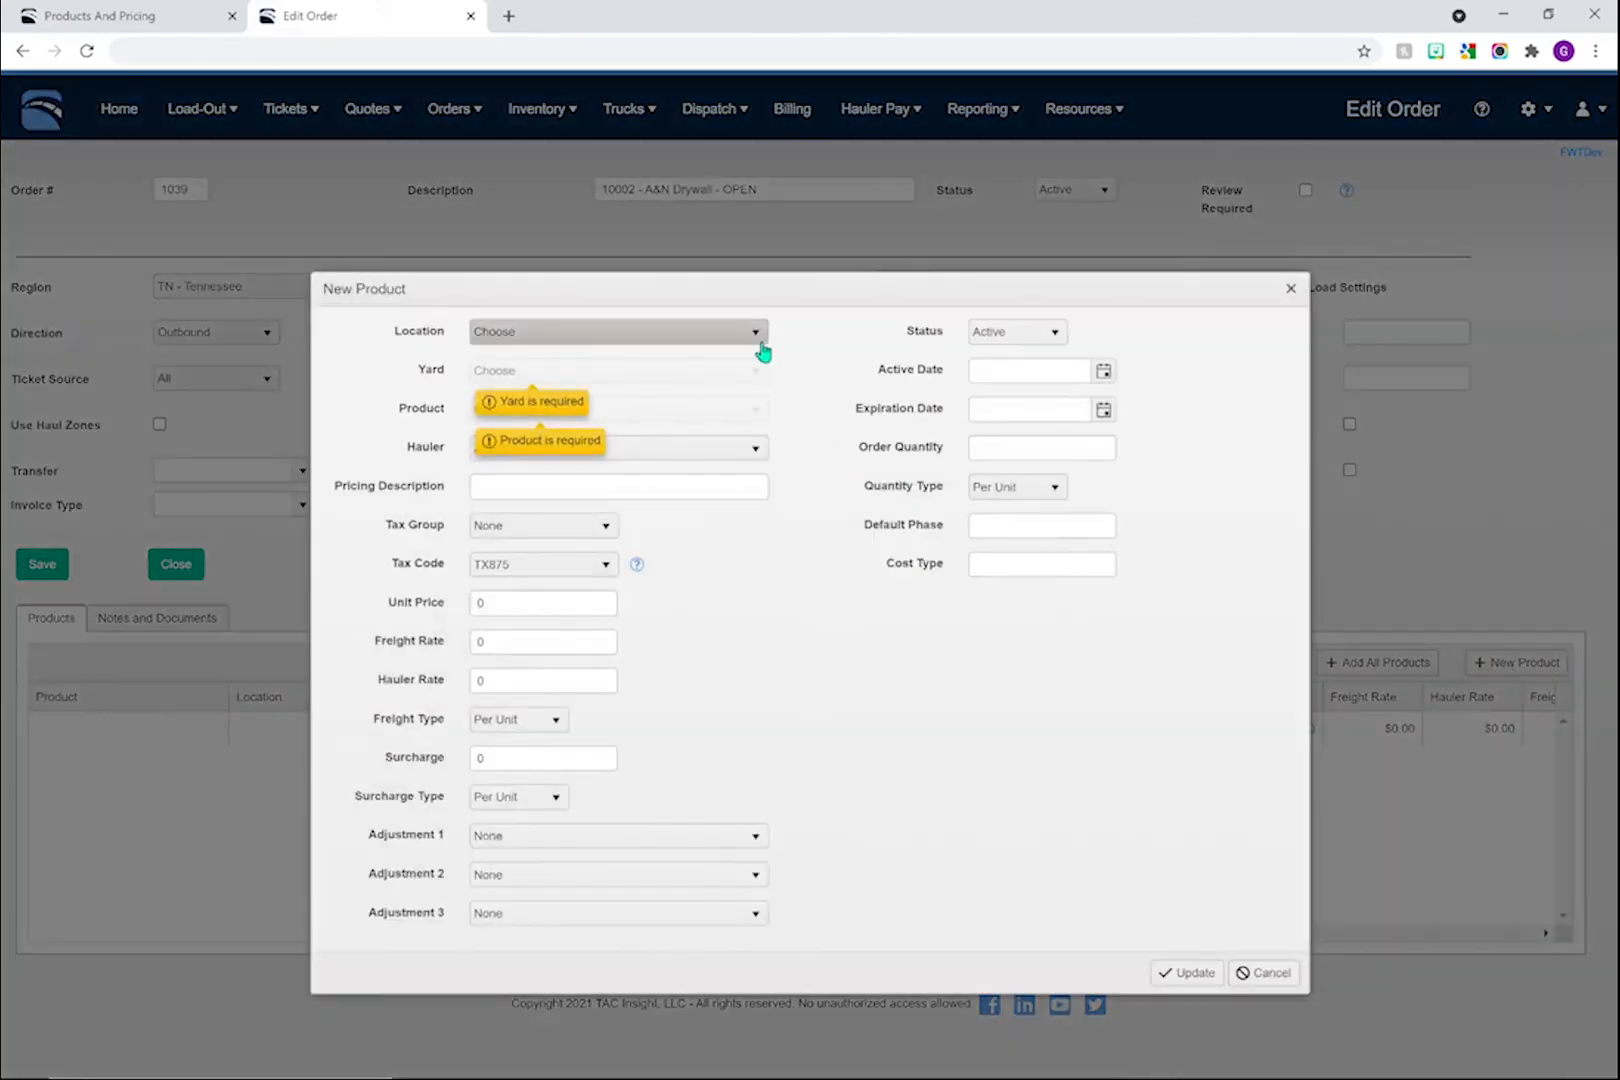
{"action": "left_click", "coordinate": [758, 336]}
{"action": "left_click", "coordinate": [560, 474]}
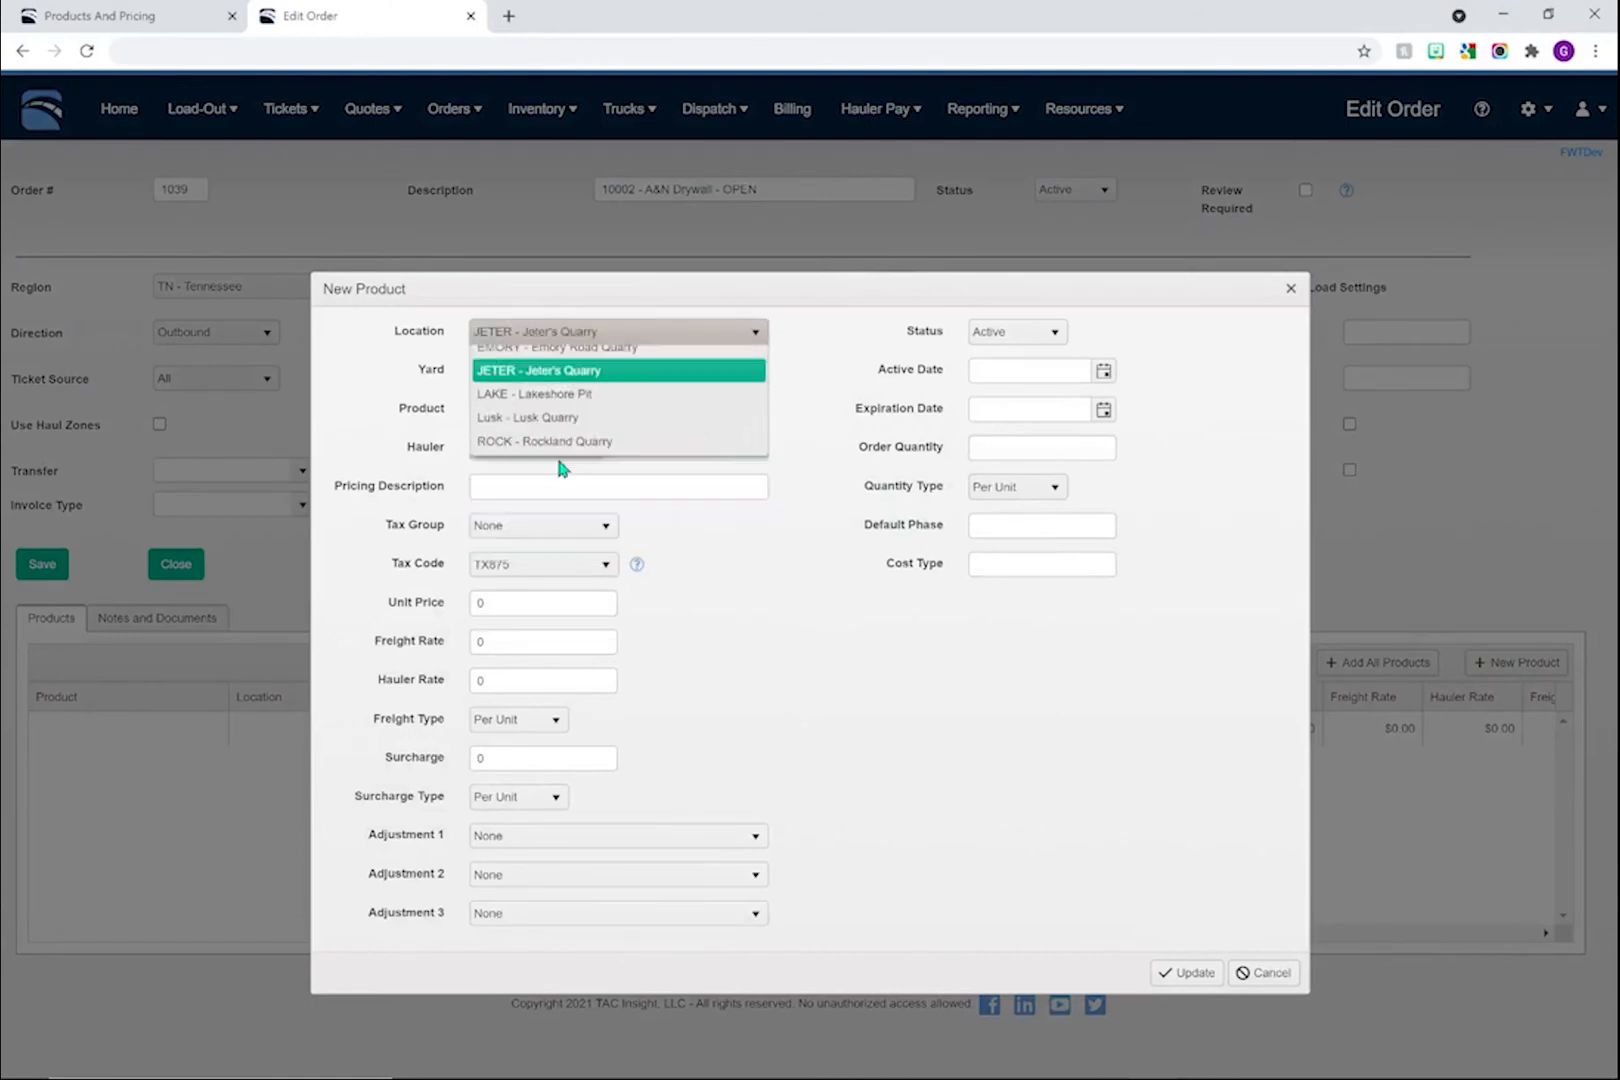
{"action": "left_click", "coordinate": [612, 412]}
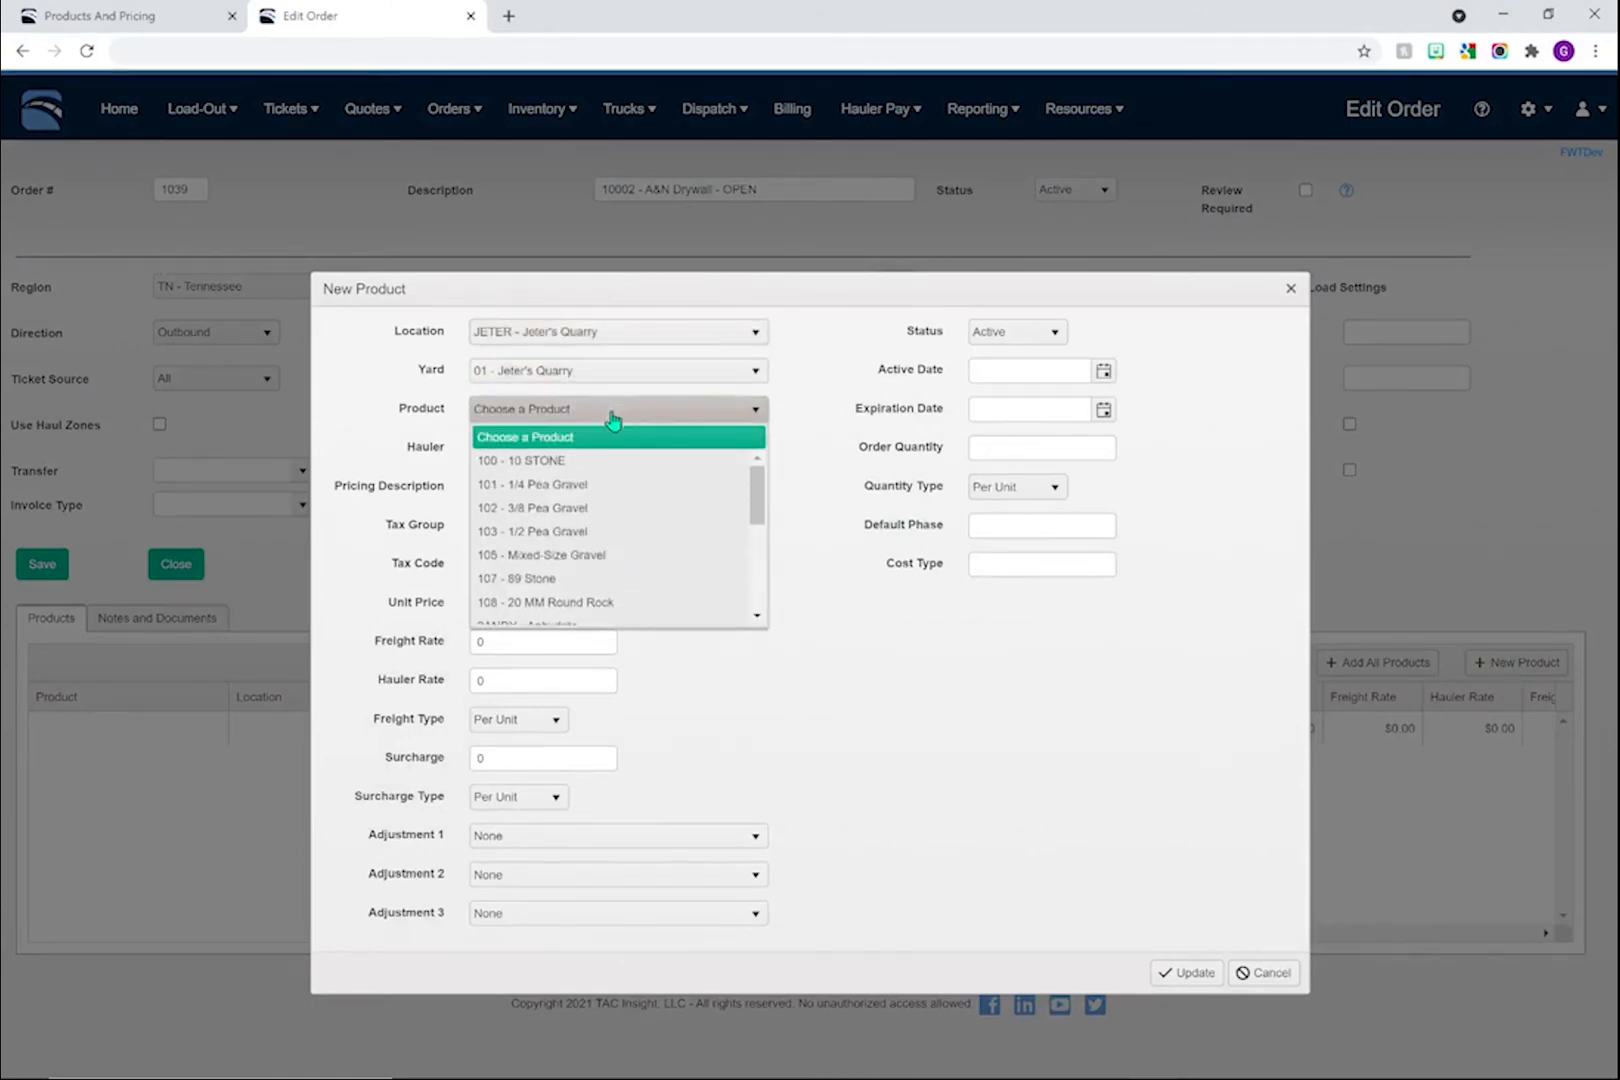
{"action": "left_click", "coordinate": [583, 461]}
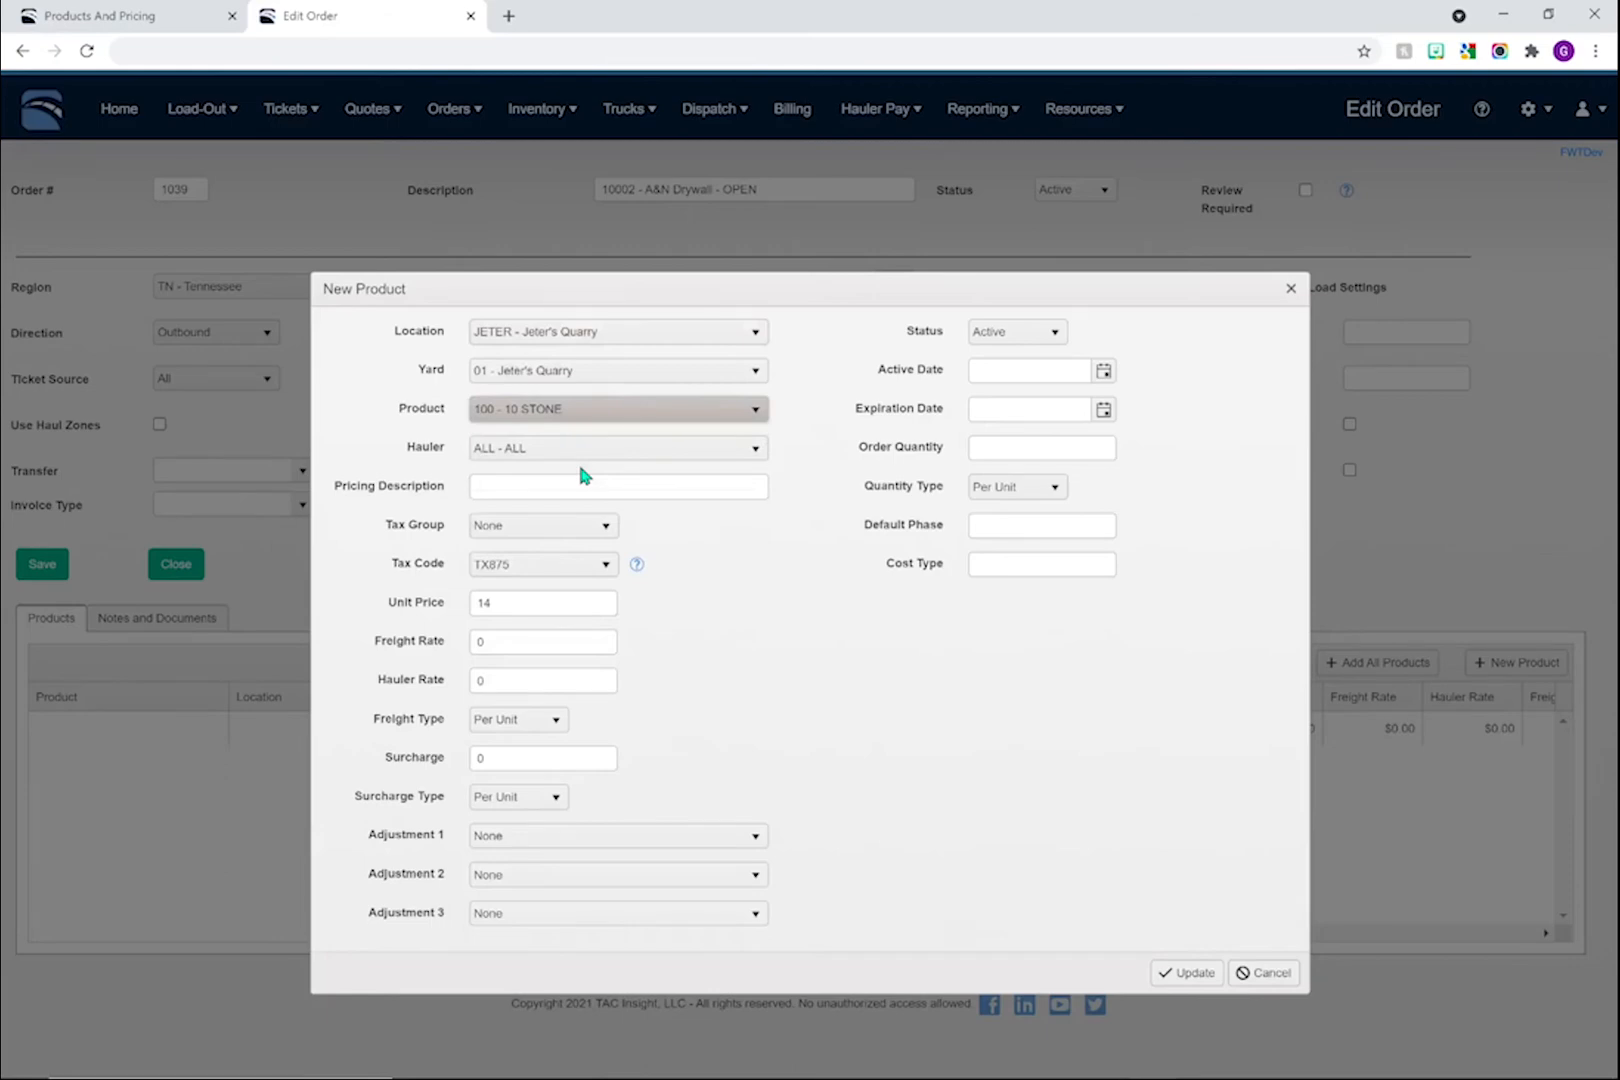
{"action": "left_click_drag", "start_coordinate": [546, 604], "coordinate": [441, 615]}
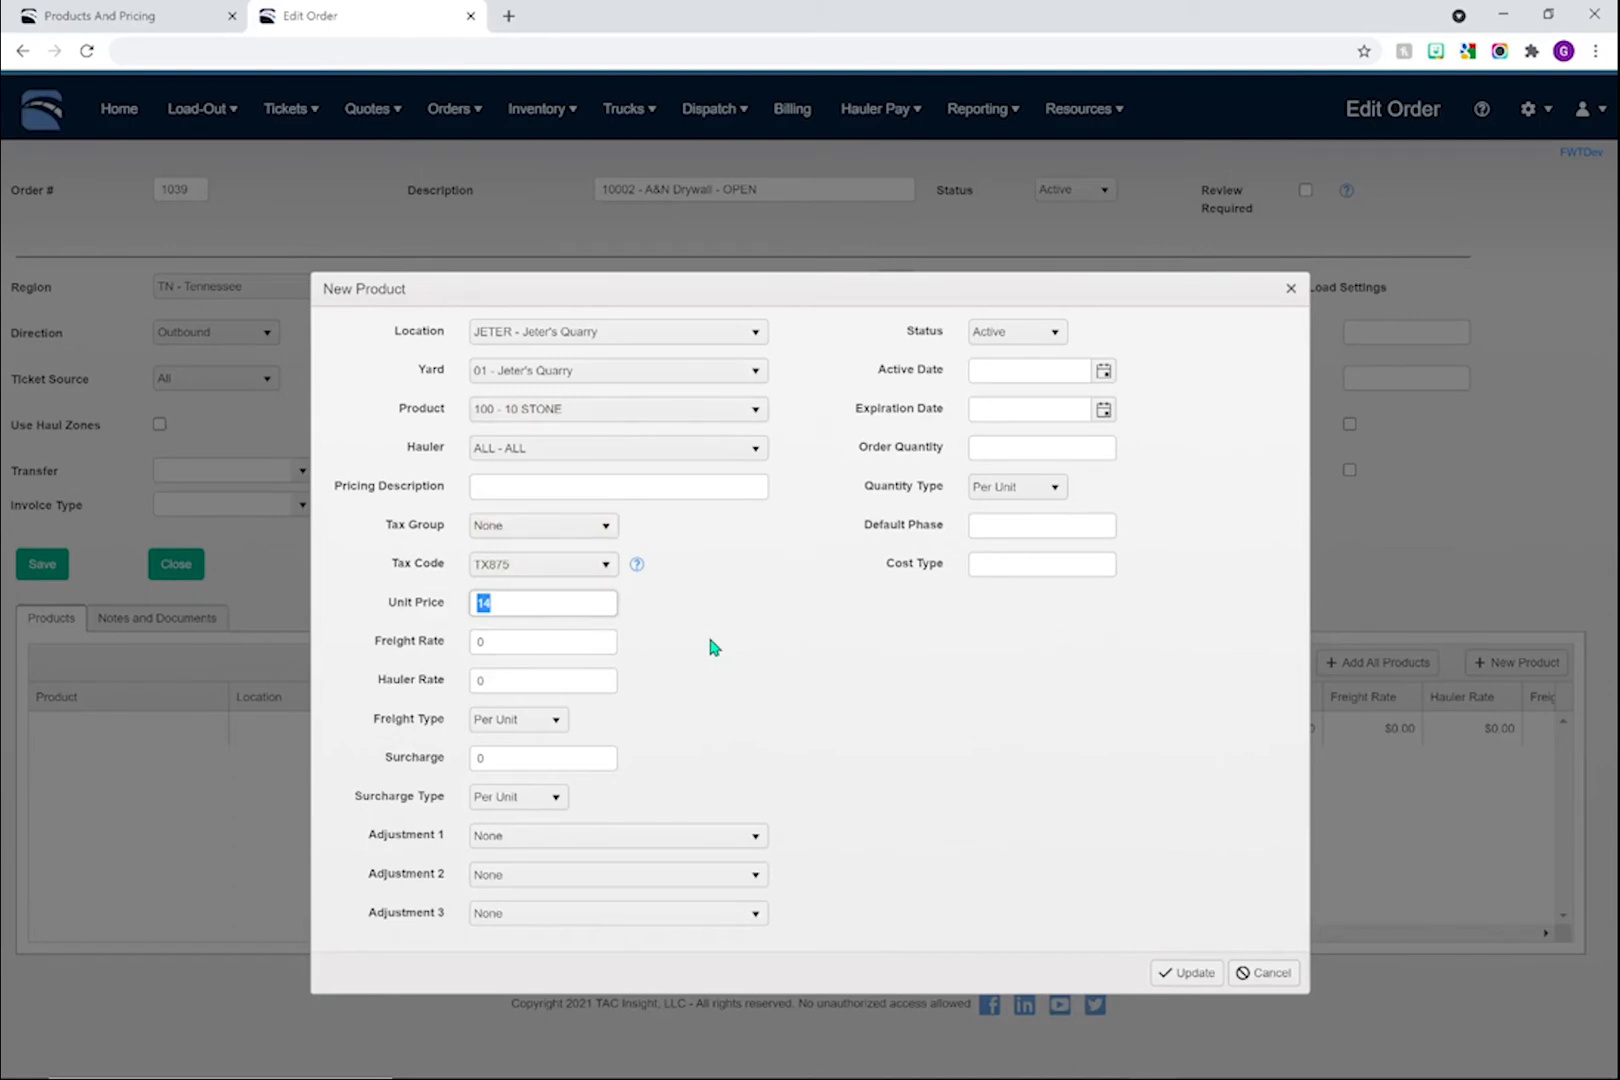
{"action": "left_click", "coordinate": [1262, 972]}
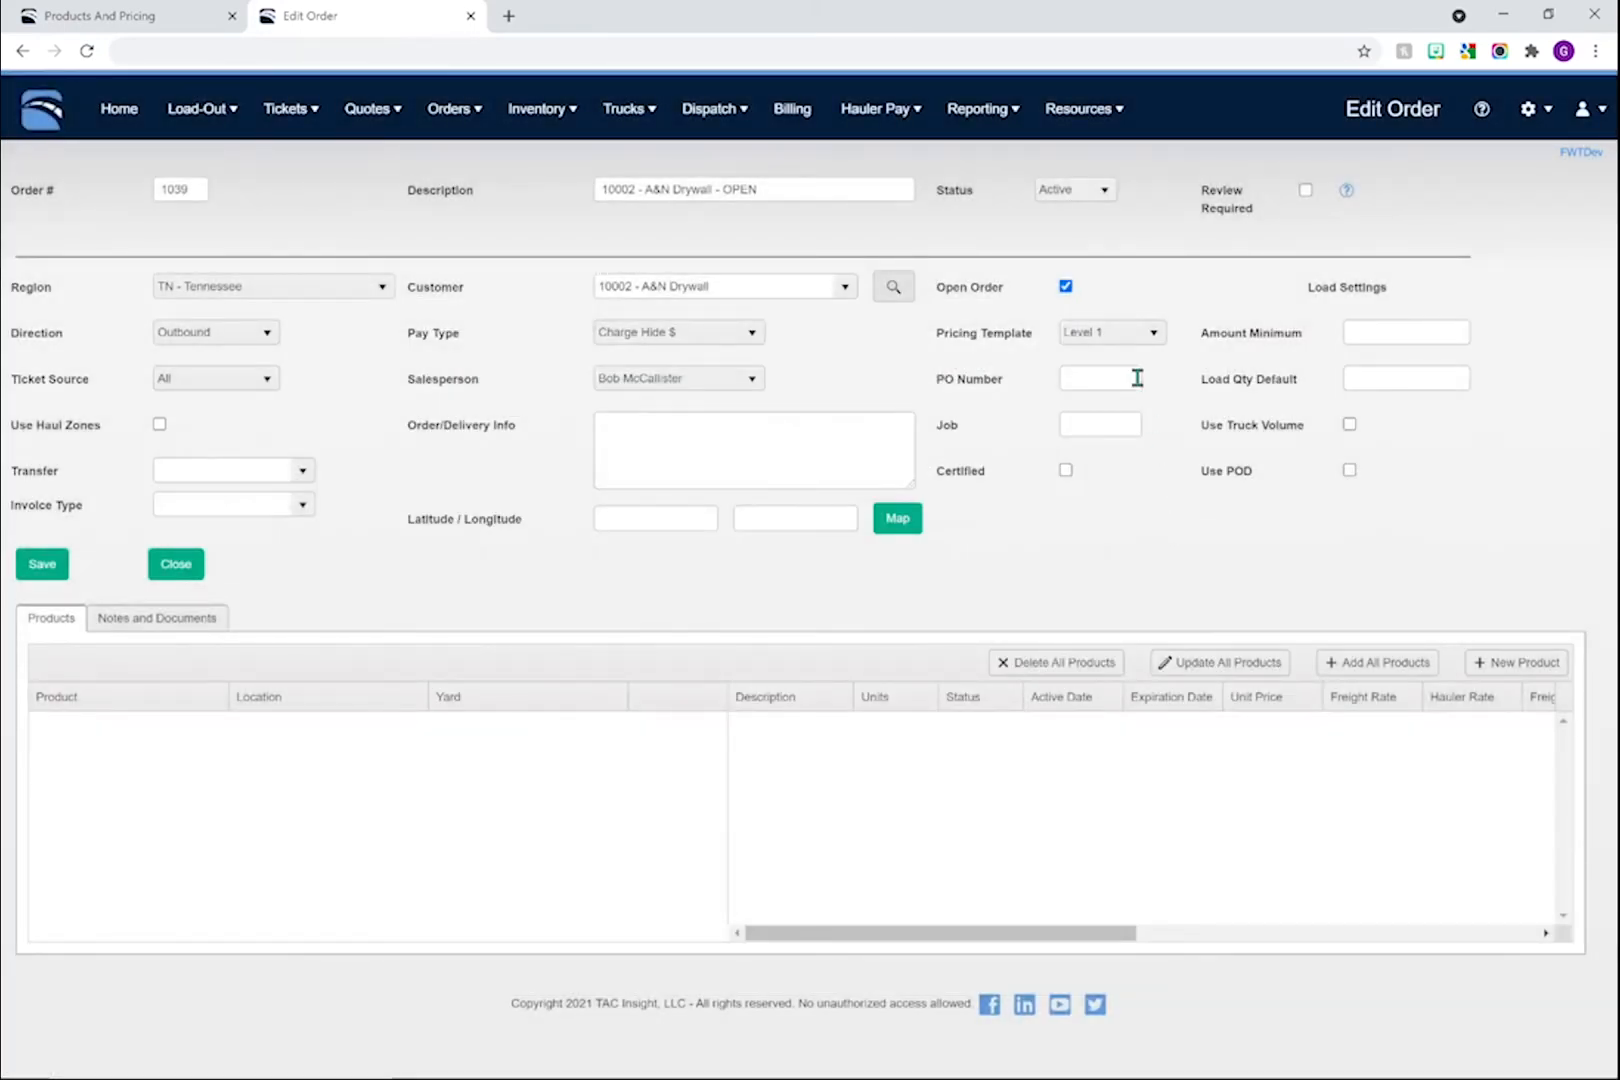
Switch the order's pricing template to Level 2 and check the unit price for 10 STONE at Jeter's Quarry, cancelling the product entry.
{"action": "left_click", "coordinate": [1143, 331]}
{"action": "left_click", "coordinate": [1100, 385]}
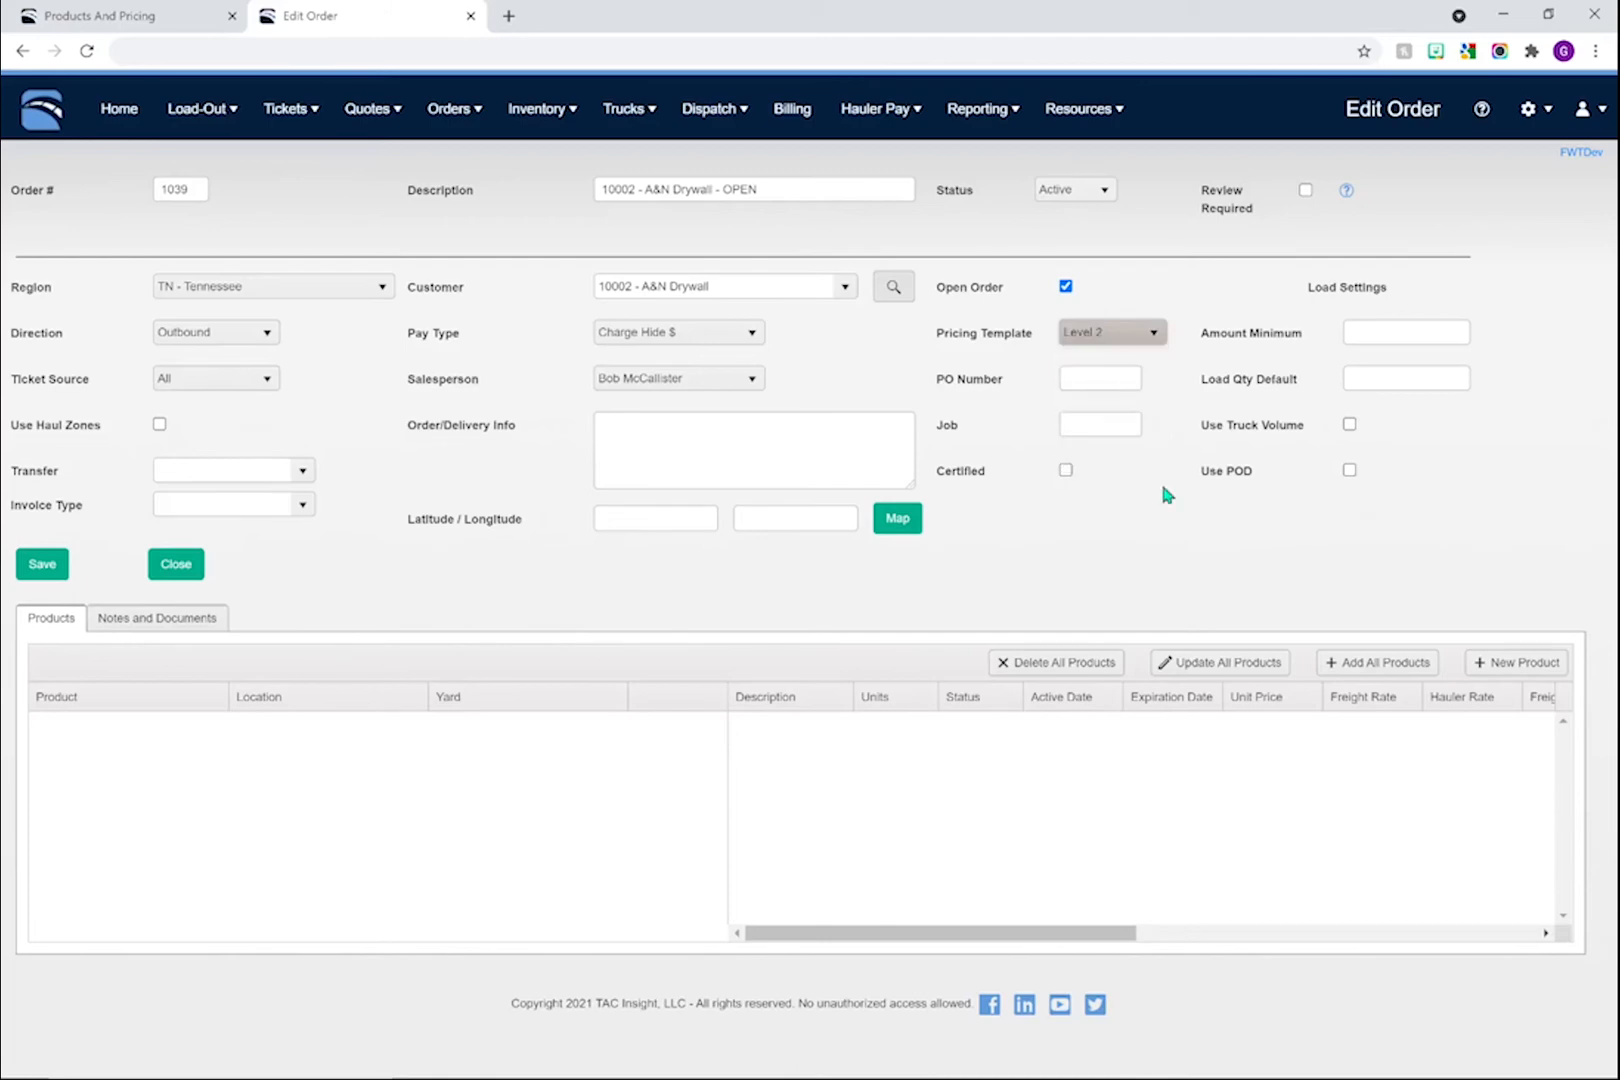
{"action": "left_click", "coordinate": [1513, 662]}
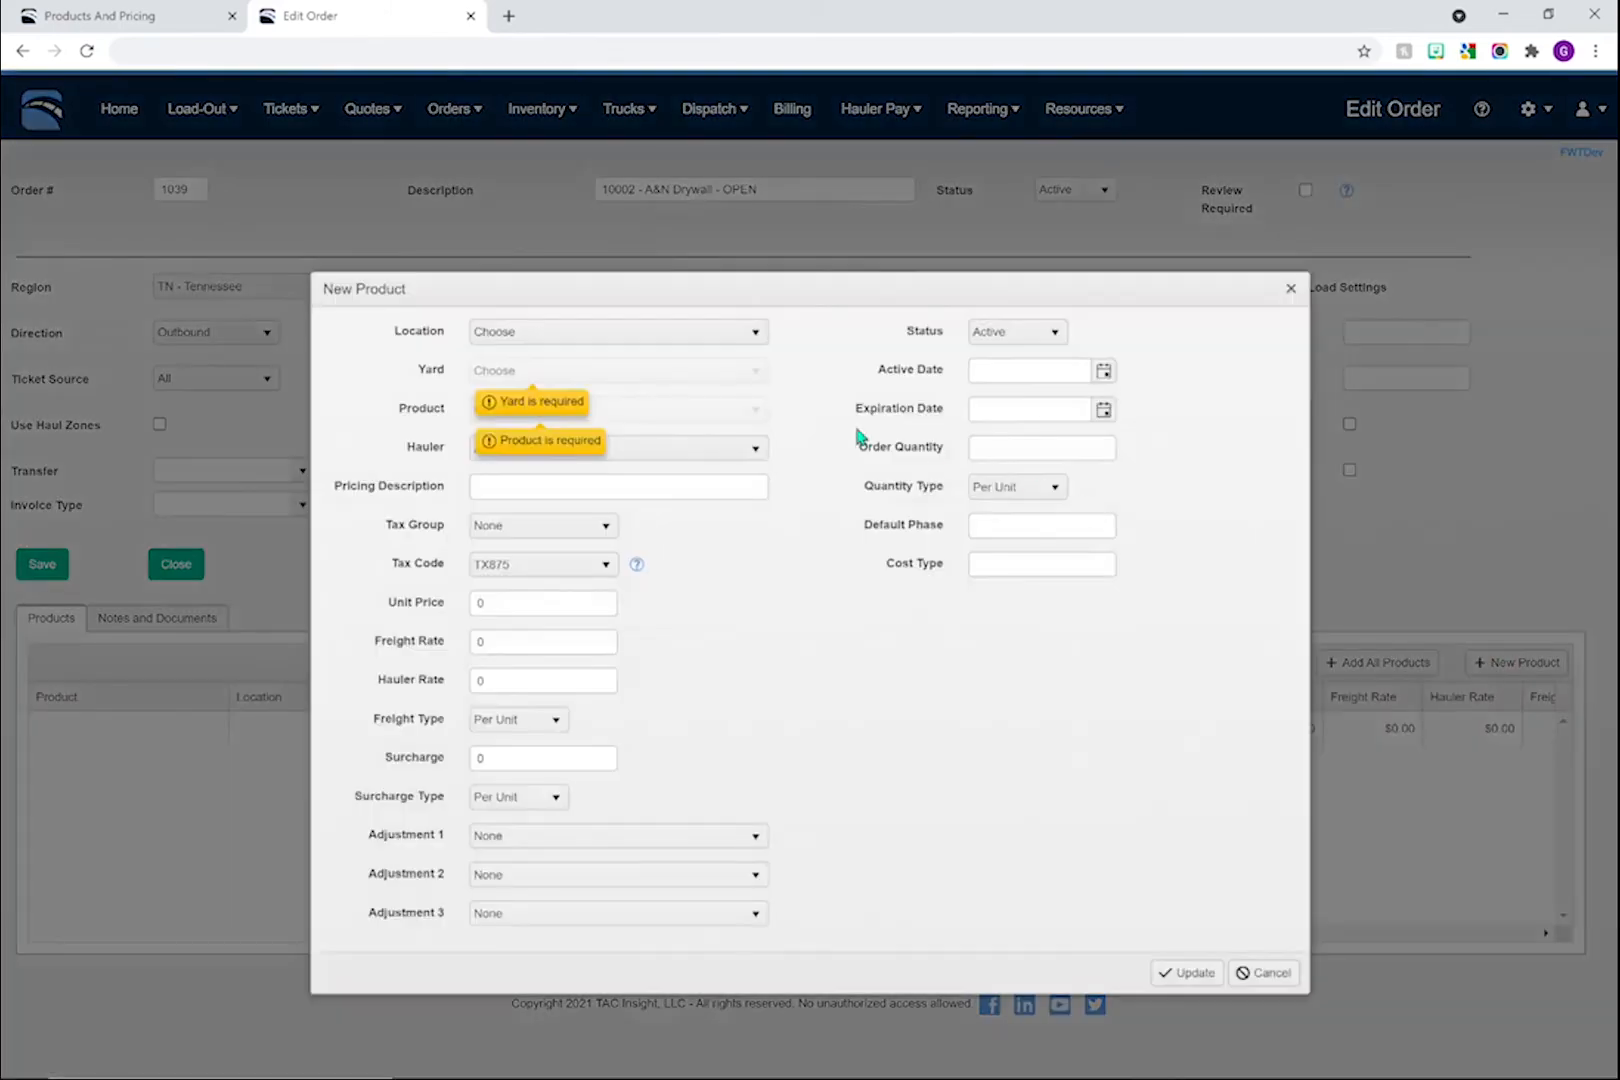
{"action": "left_click", "coordinate": [723, 340]}
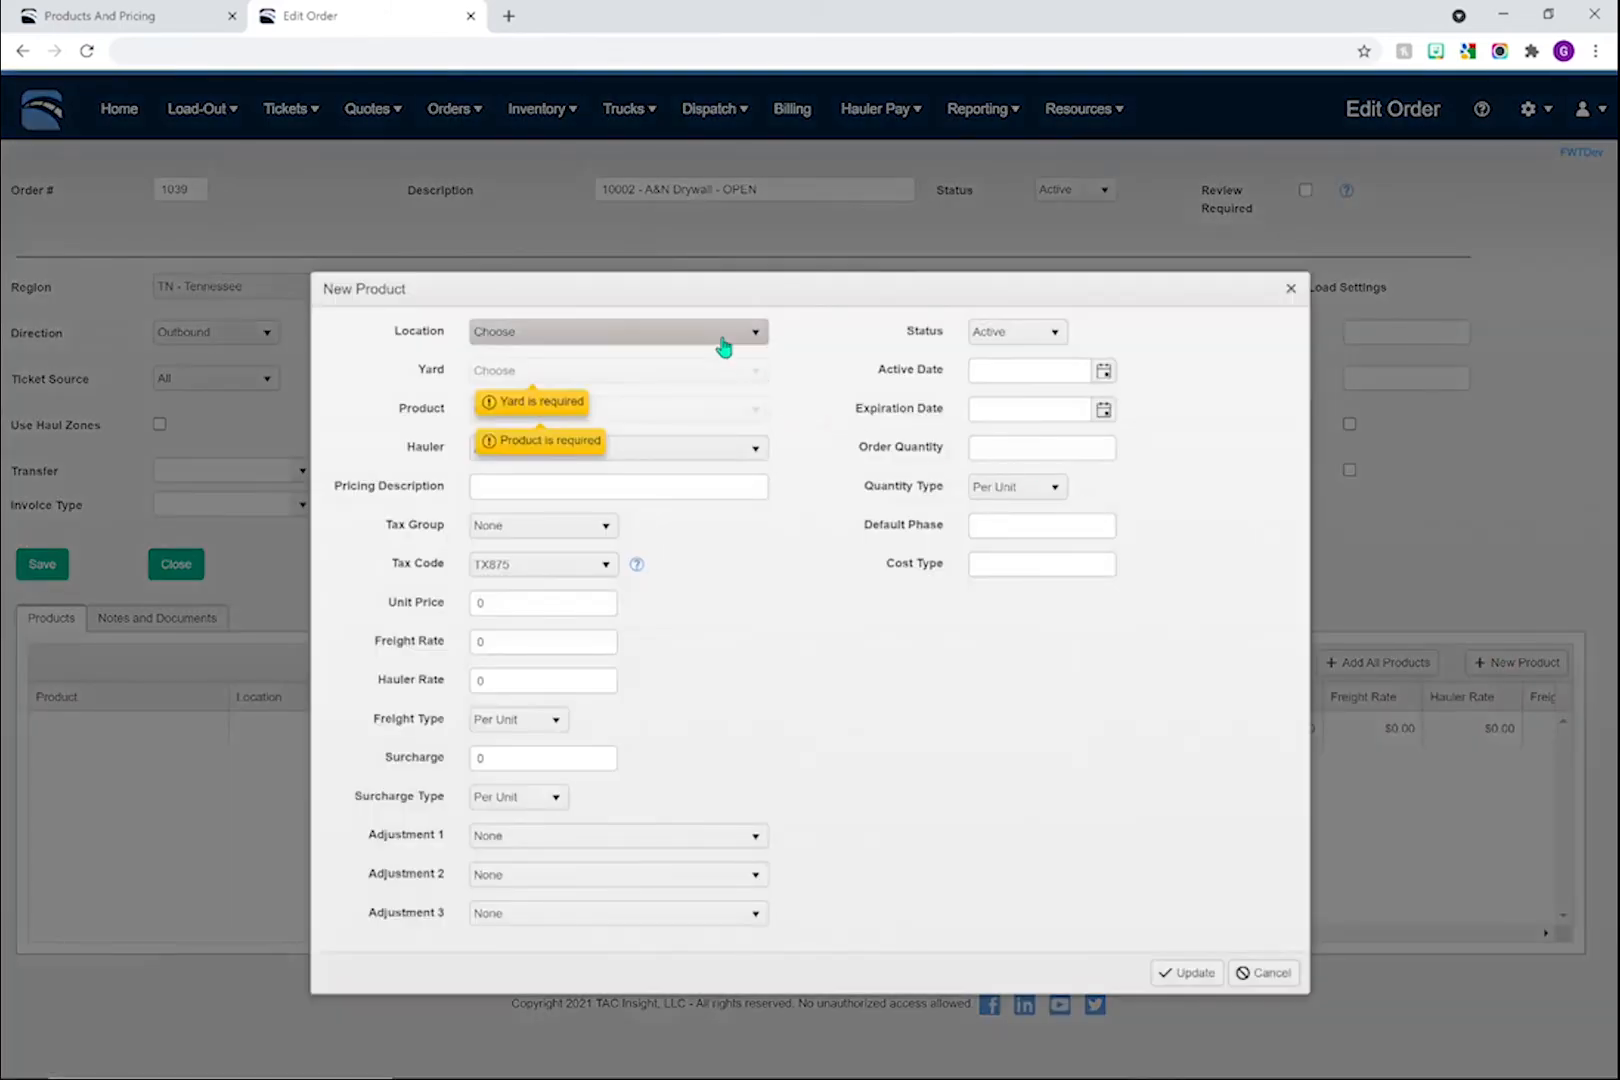
{"action": "left_click", "coordinate": [555, 477]}
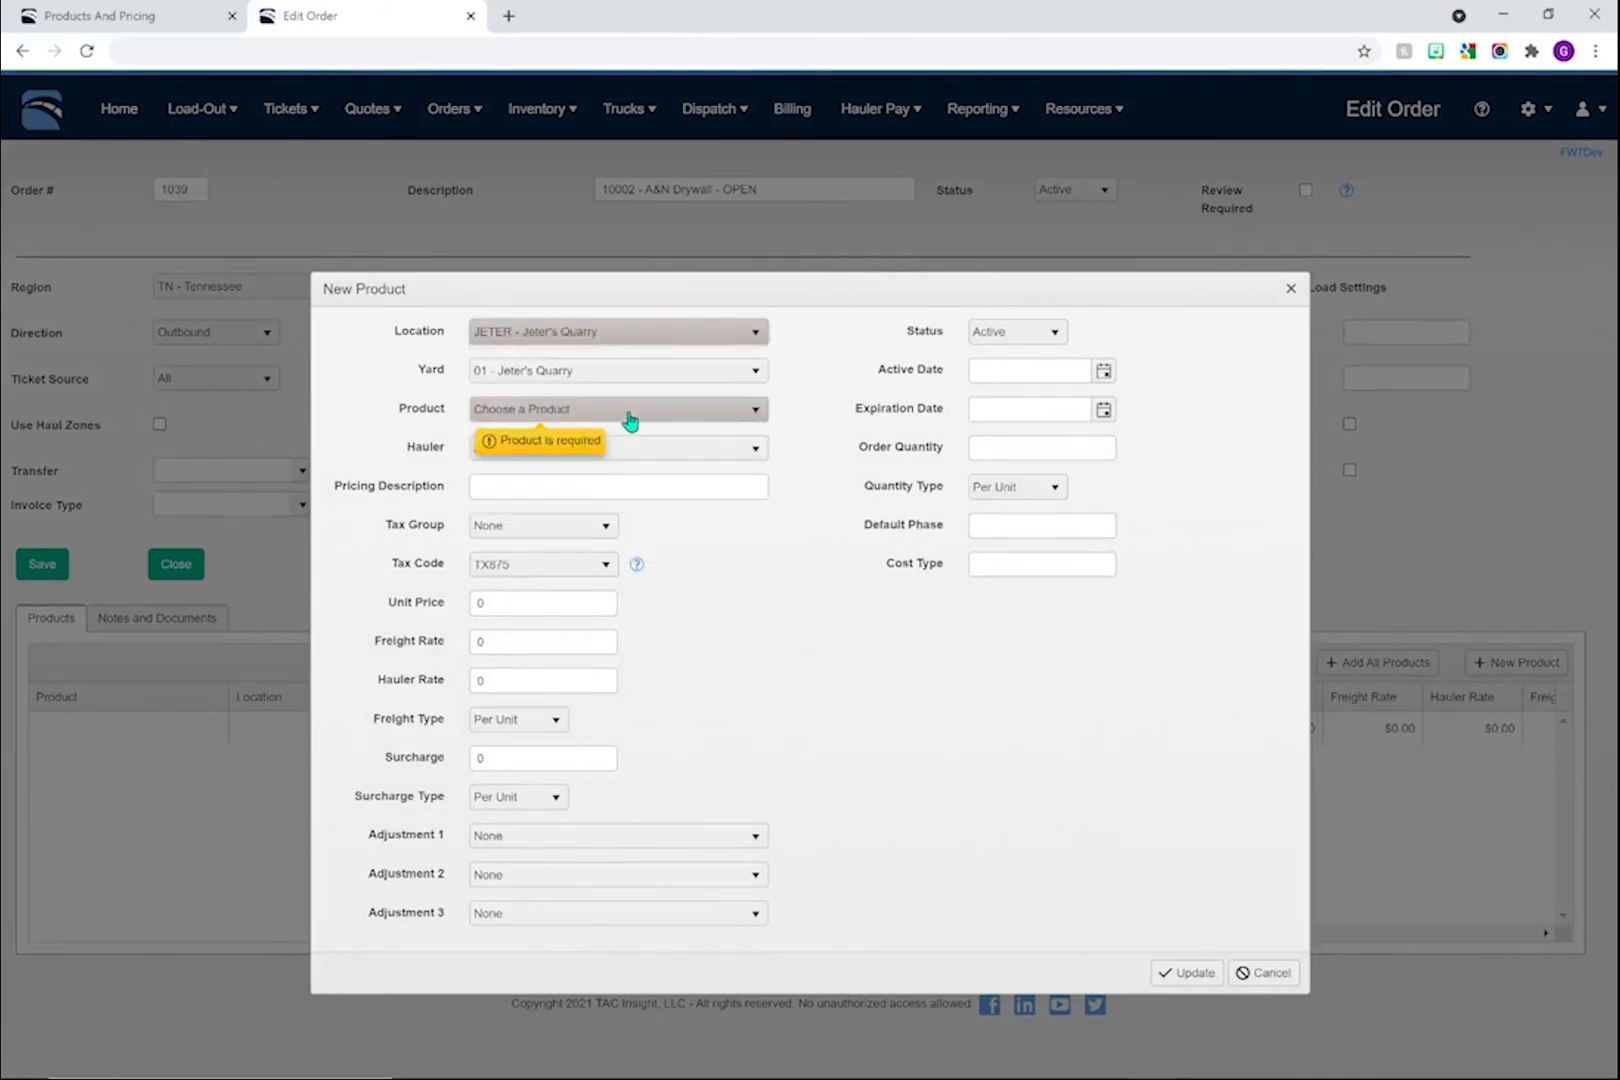
{"action": "left_click", "coordinate": [641, 416]}
{"action": "left_click", "coordinate": [589, 466]}
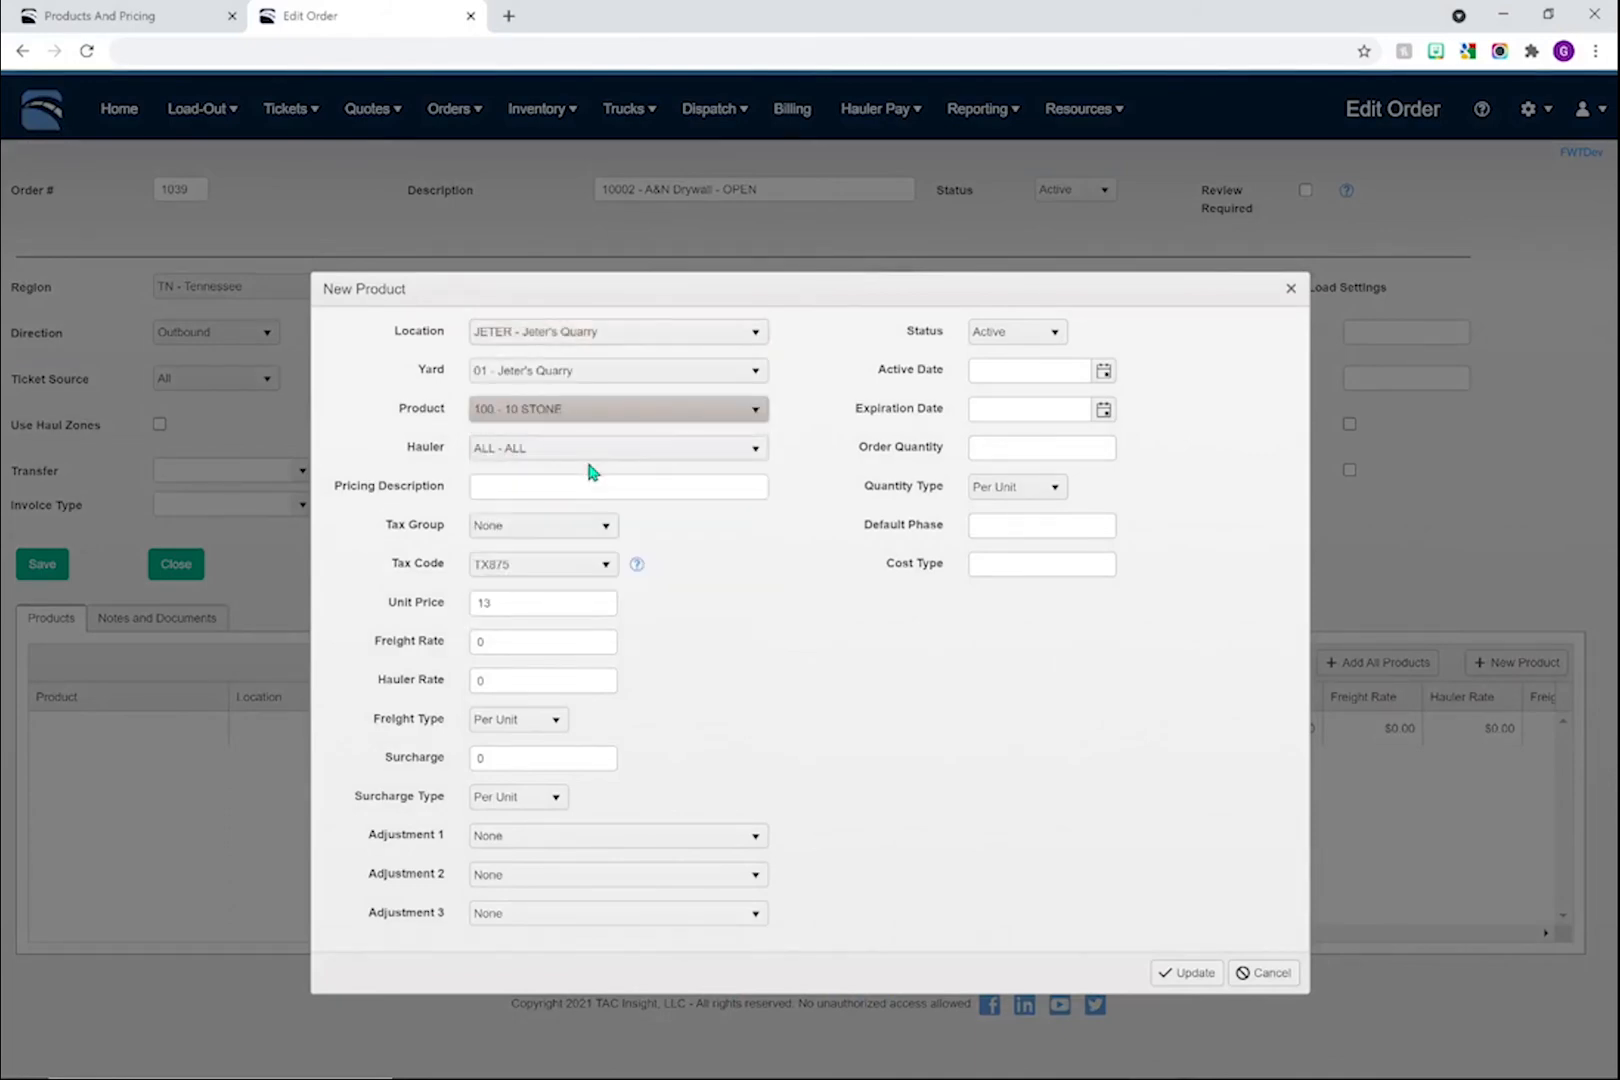
{"action": "double_click", "coordinate": [525, 613]}
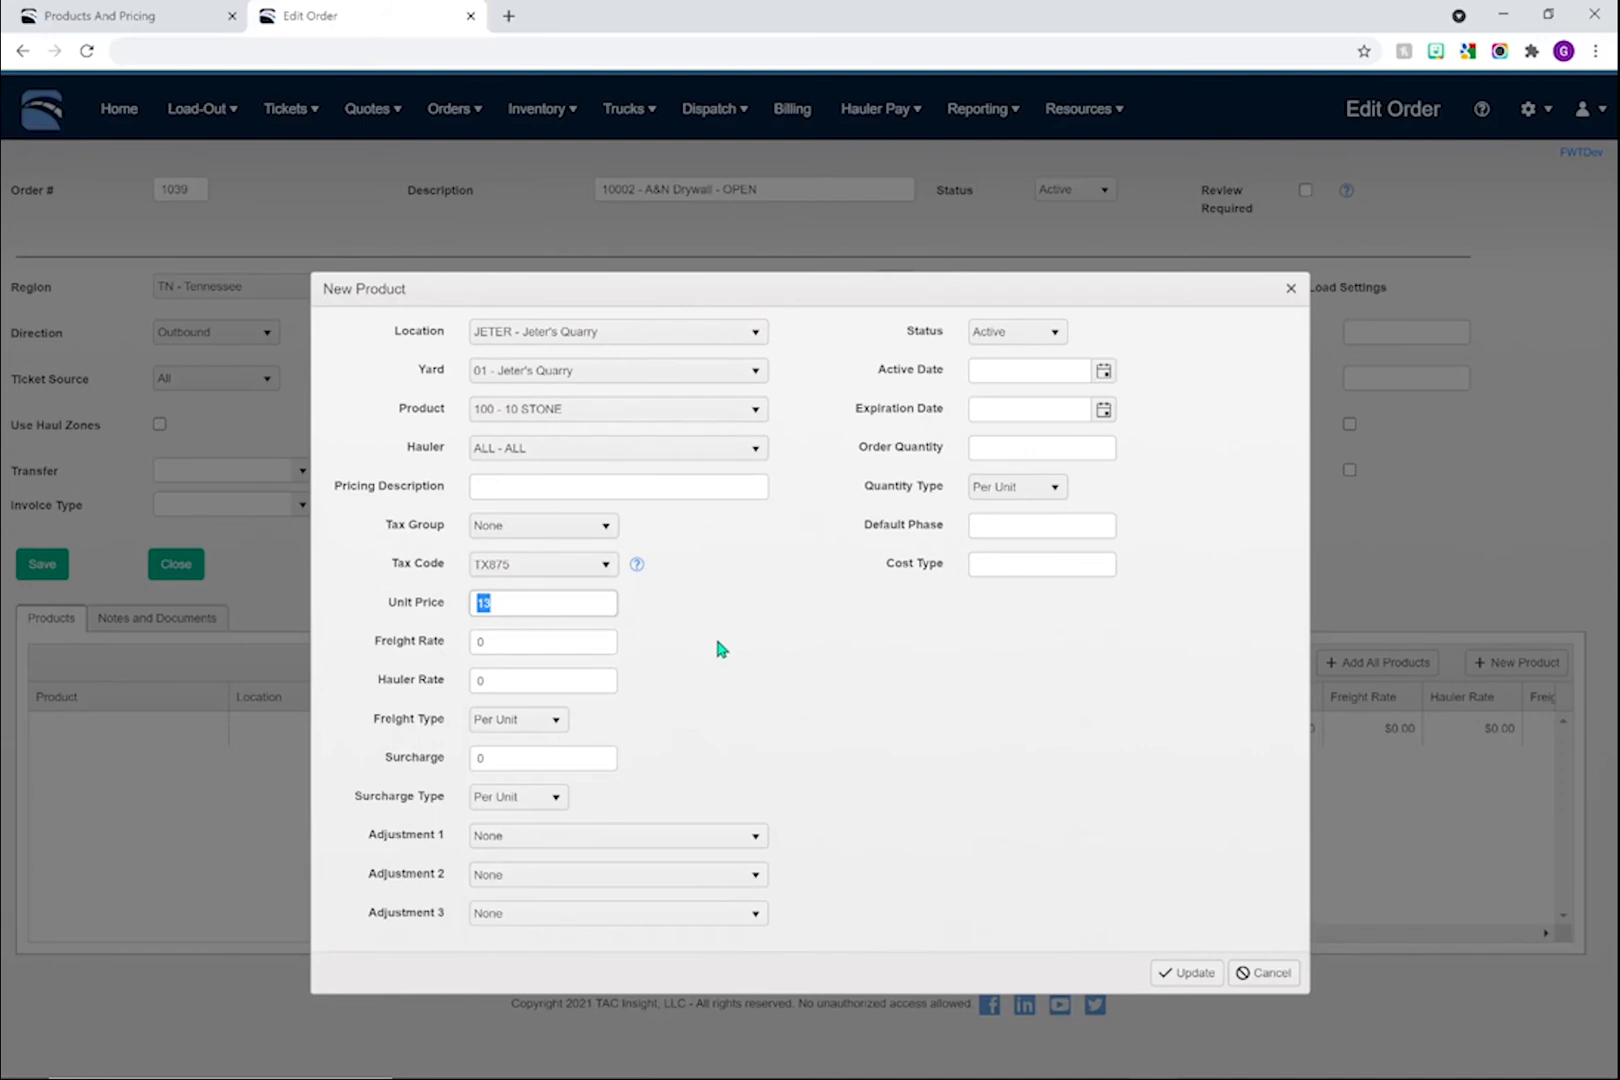
{"action": "left_click", "coordinate": [1260, 972]}
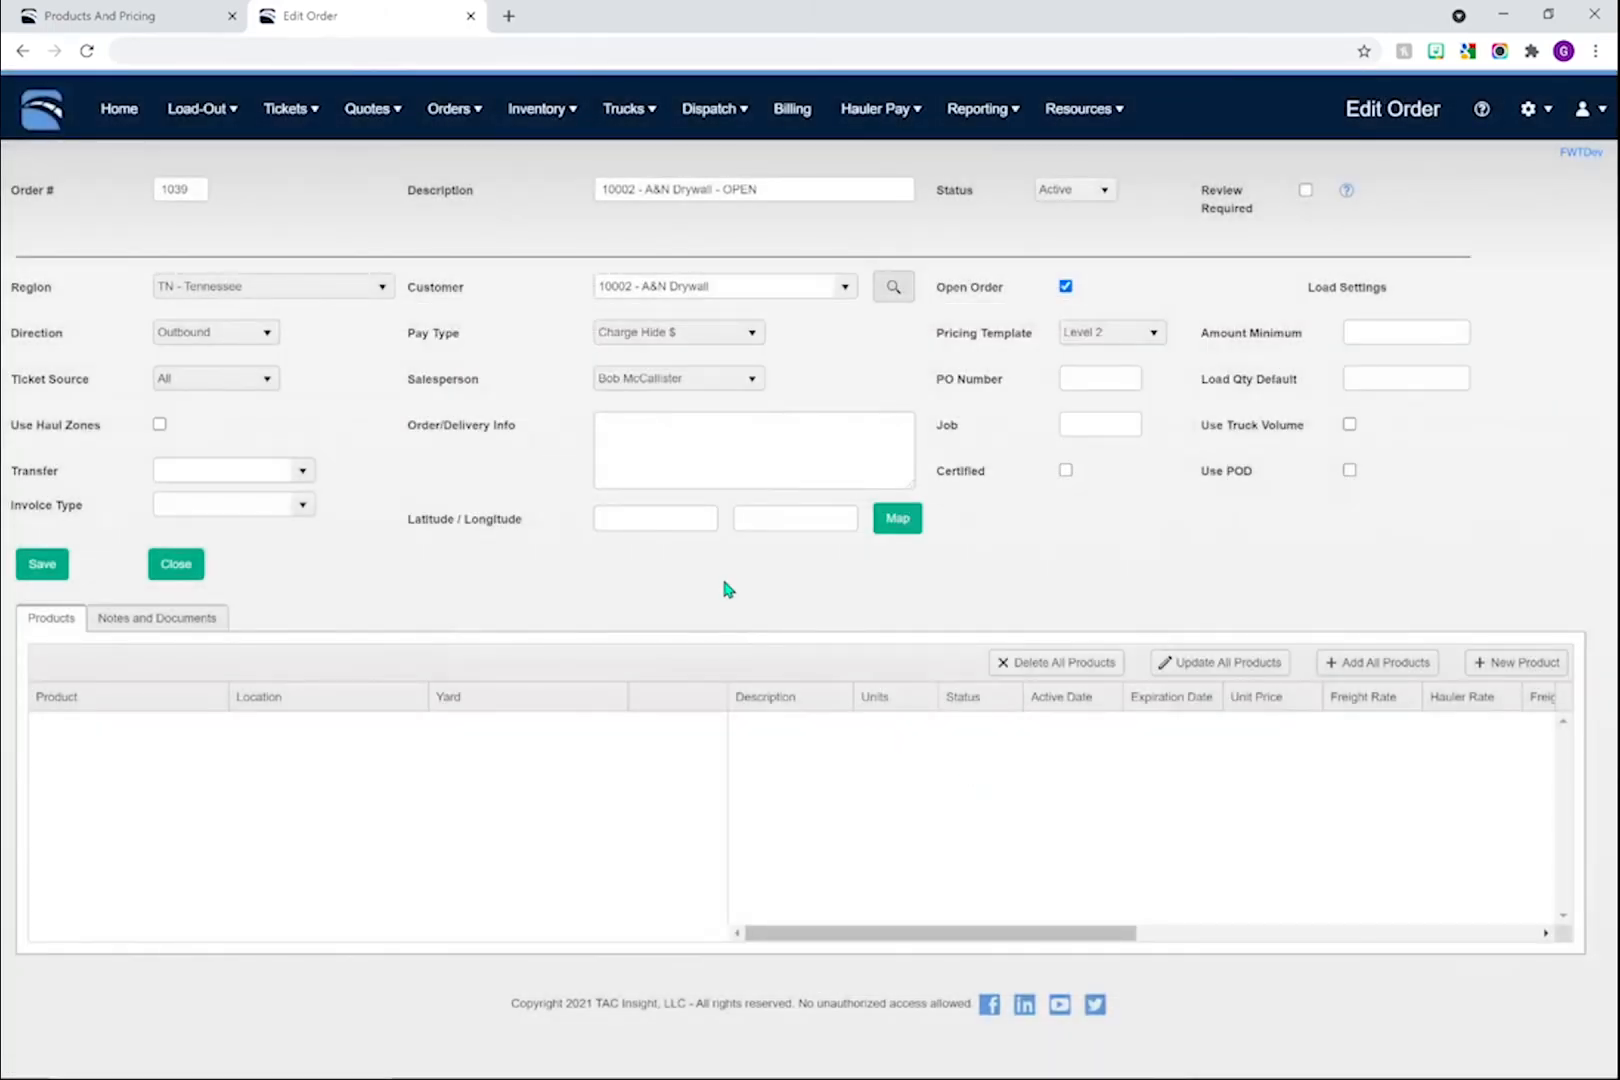
Open the Products & Pricing page in a new browser tab and switch to it.
{"action": "mouse_move", "coordinate": [1086, 121]}
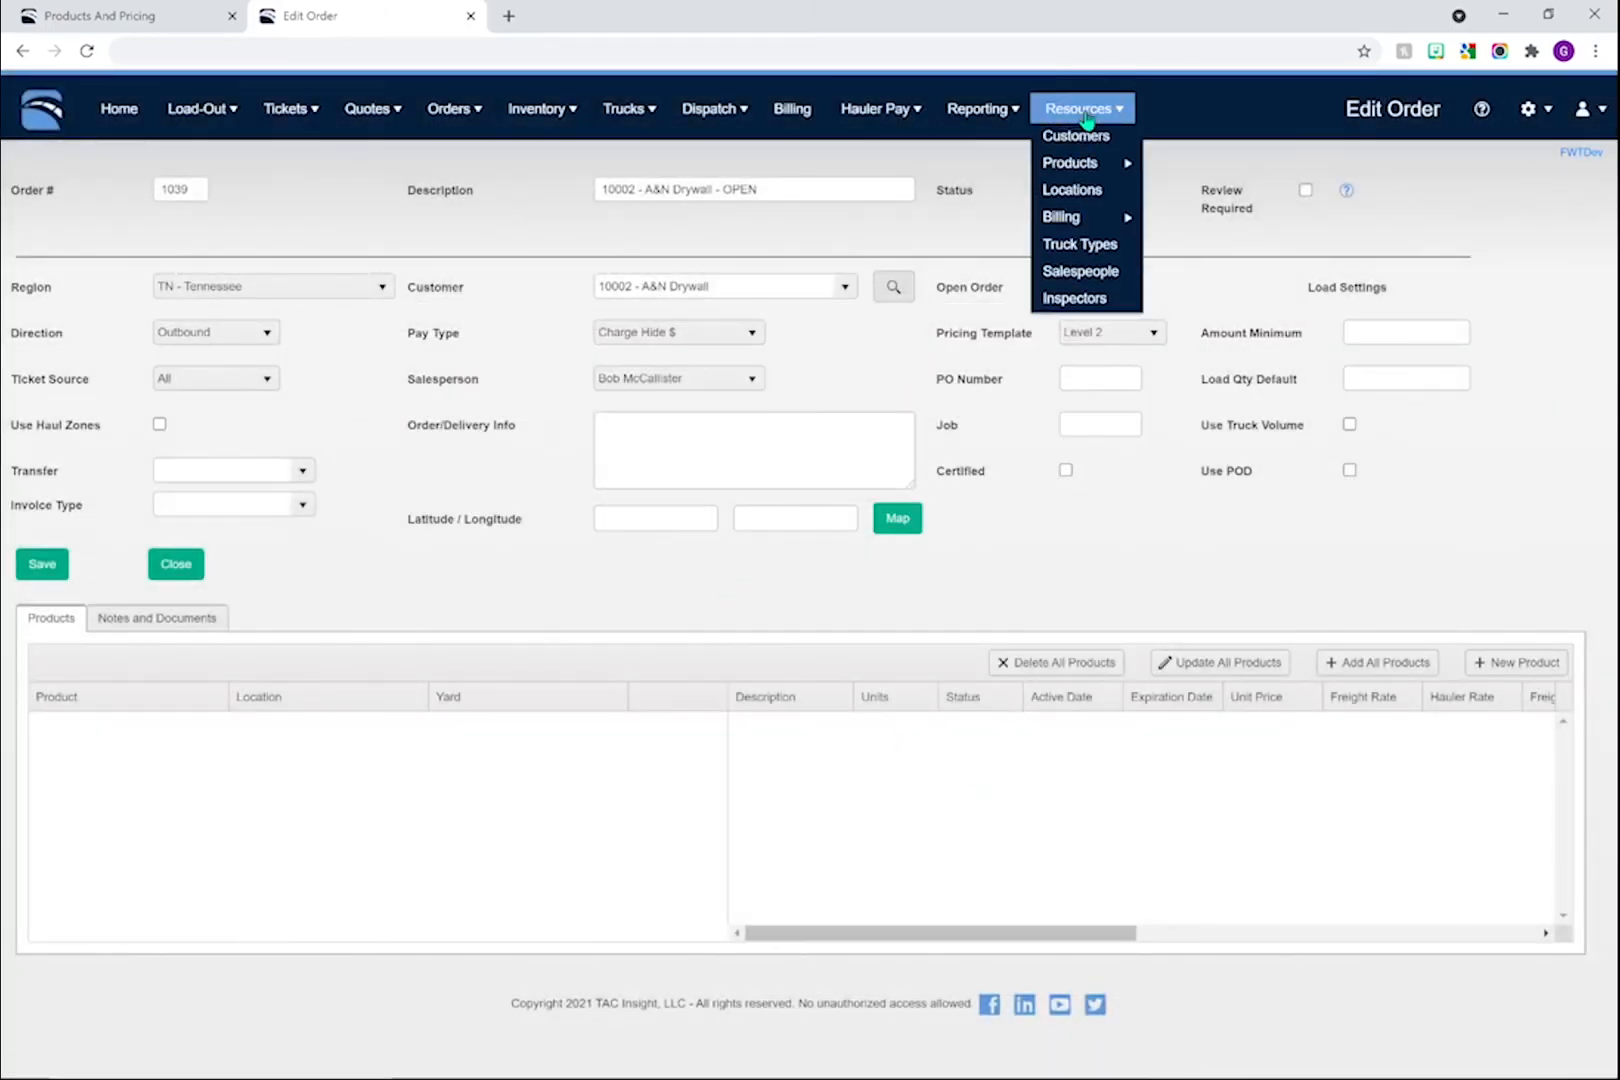
{"action": "mouse_move", "coordinate": [1100, 172]}
{"action": "right_click", "coordinate": [1220, 189]}
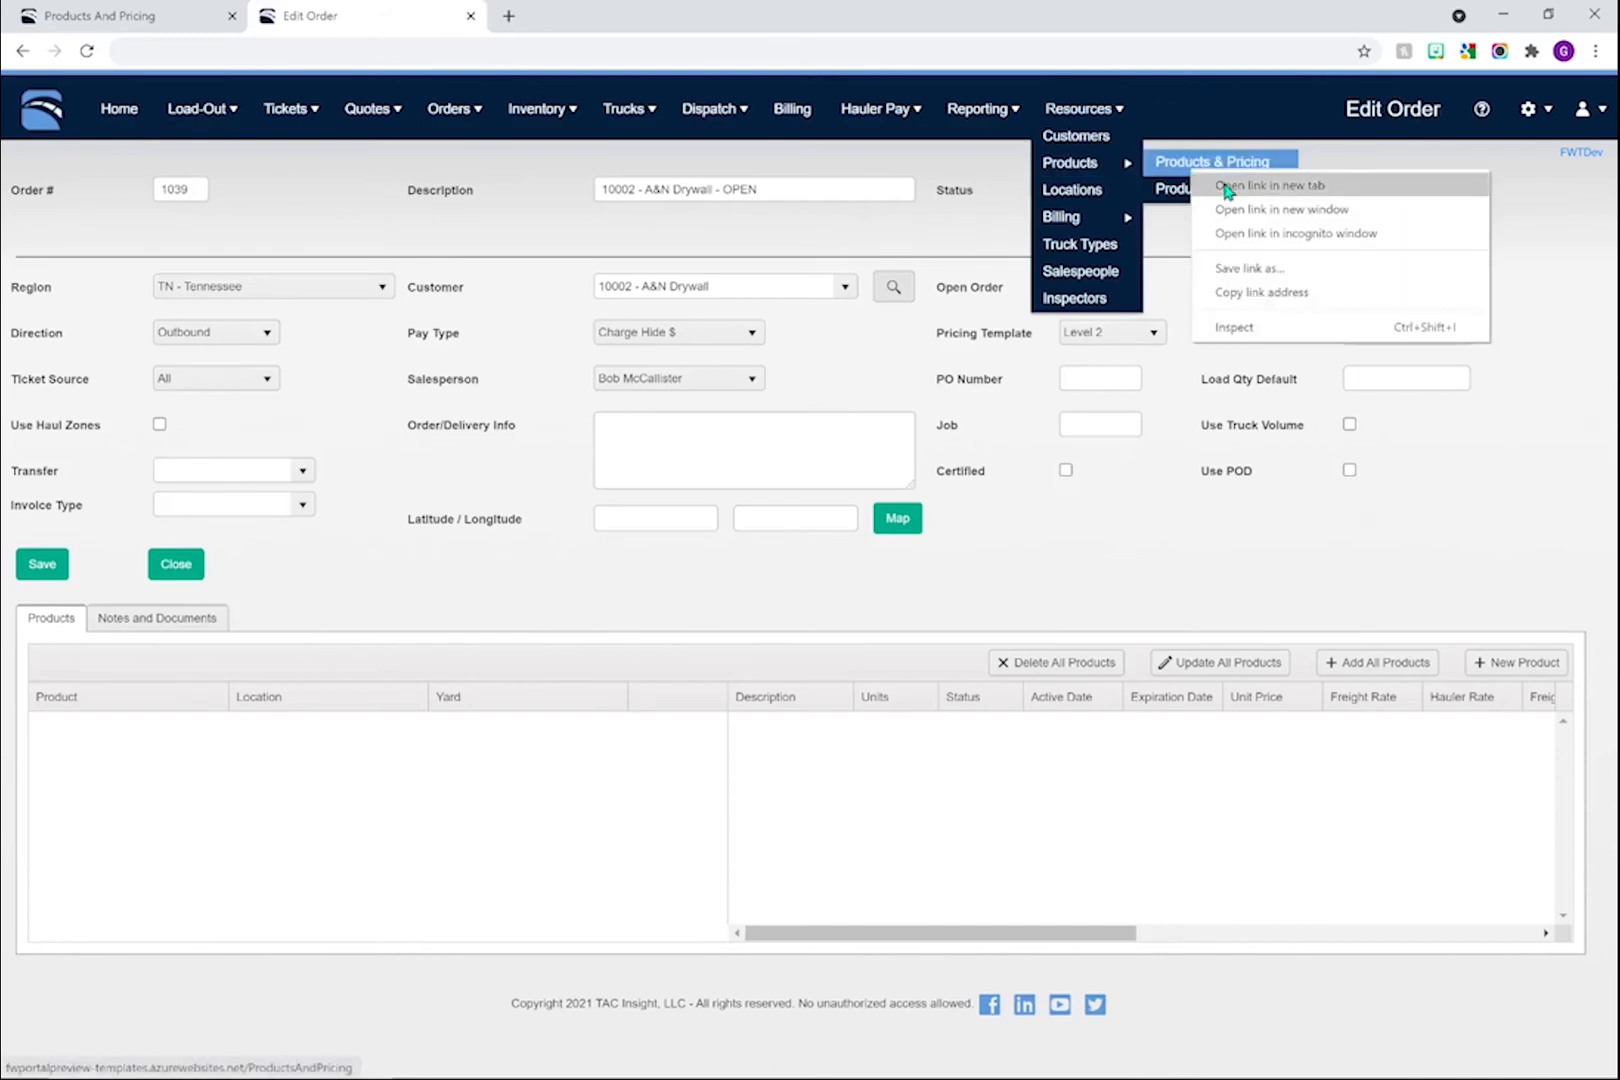
{"action": "left_click", "coordinate": [1226, 193]}
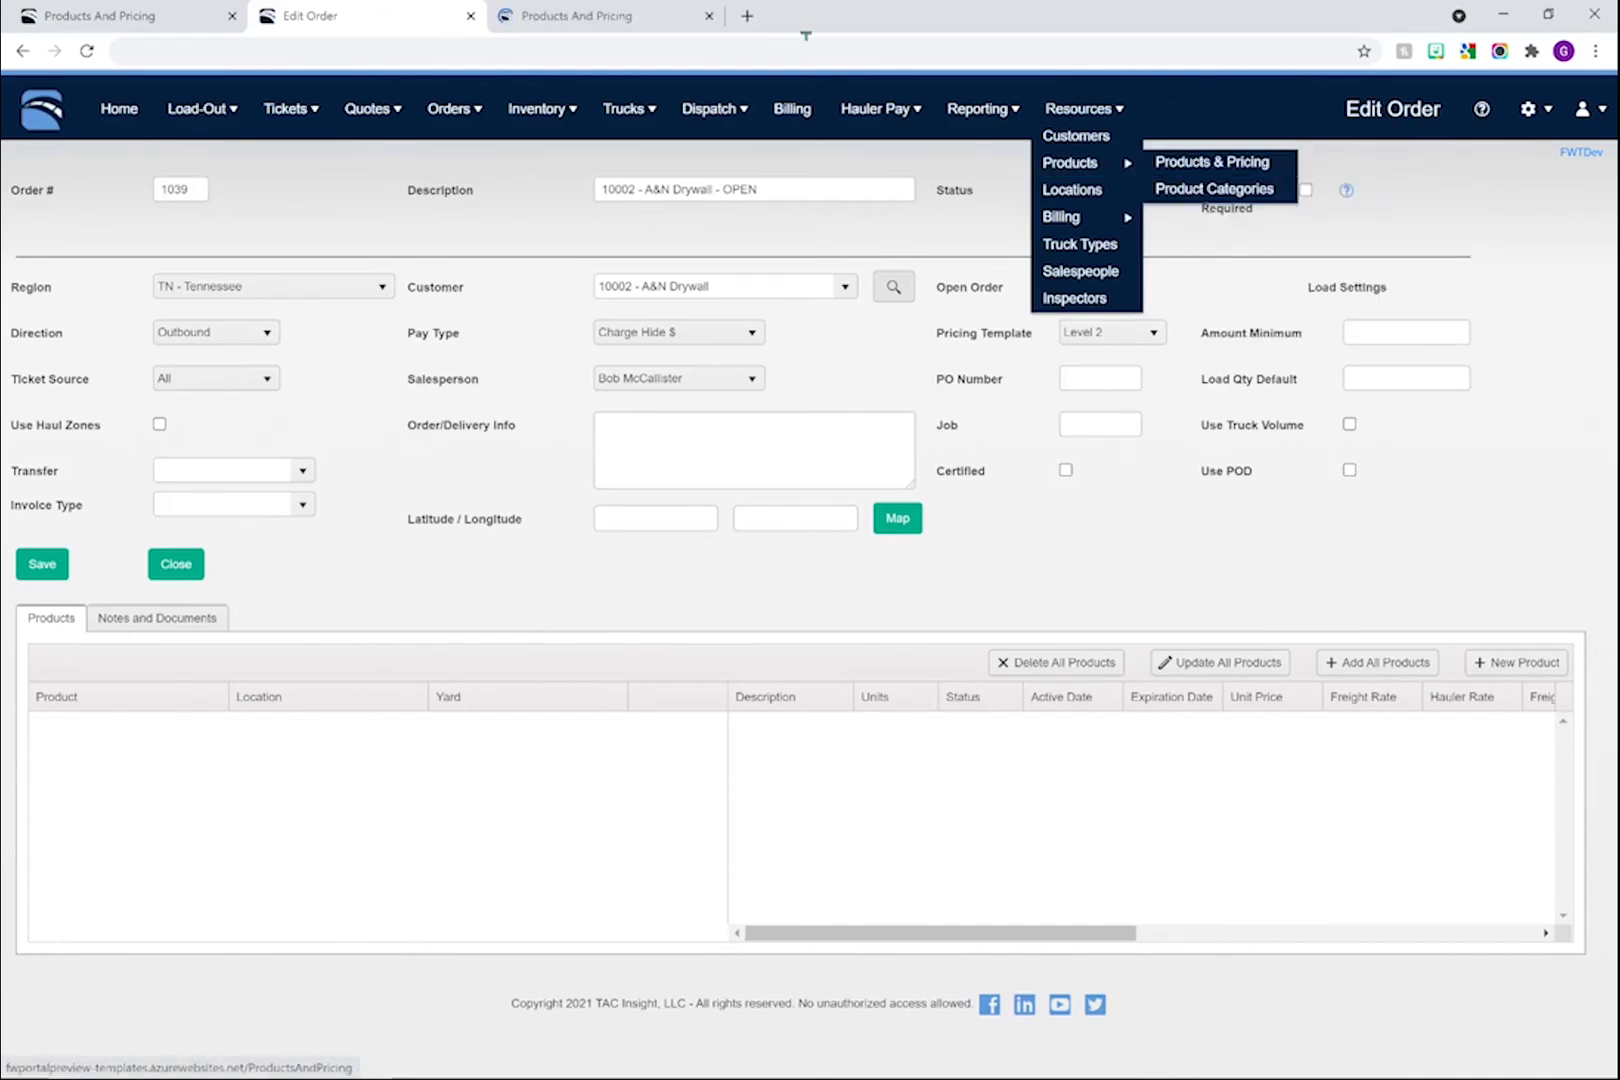
{"action": "left_click", "coordinate": [648, 12]}
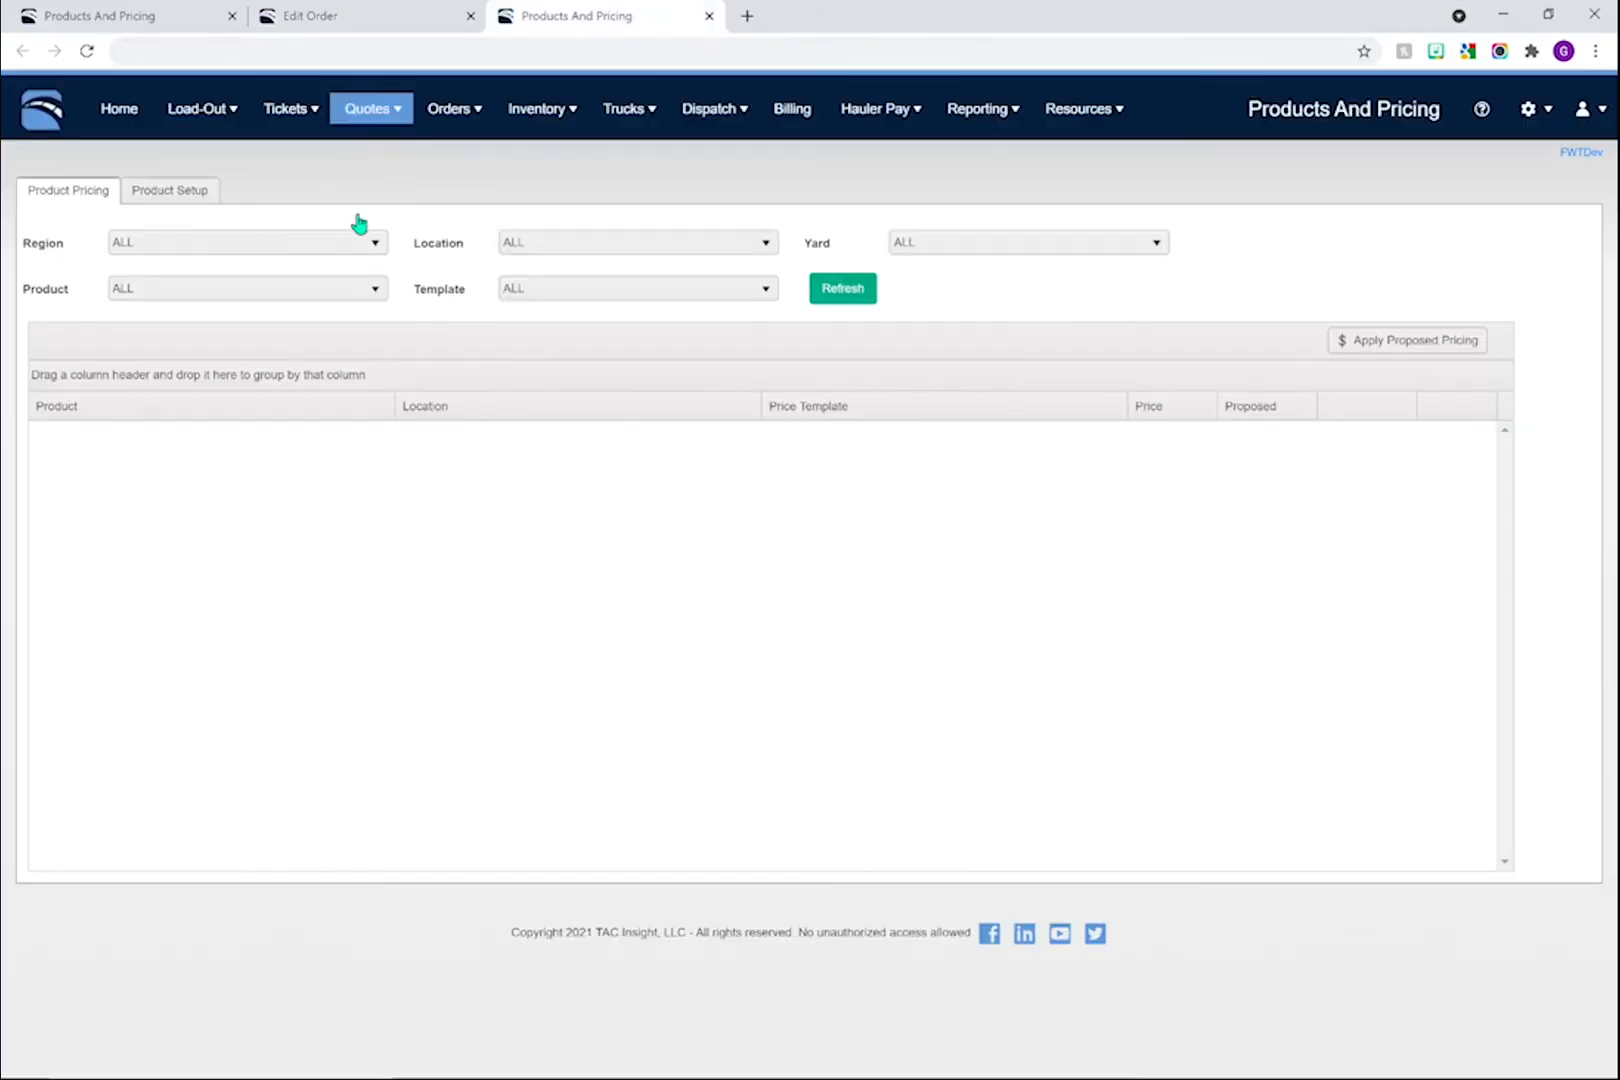
Filter the product pricing list to region TN - Tennessee, location JETER - Jeter's Quarry and product 100 - 10 STONE.
{"action": "left_click", "coordinate": [347, 250]}
{"action": "scroll", "coordinate": [163, 420], "scroll_direction": "down", "scroll_amount": 5}
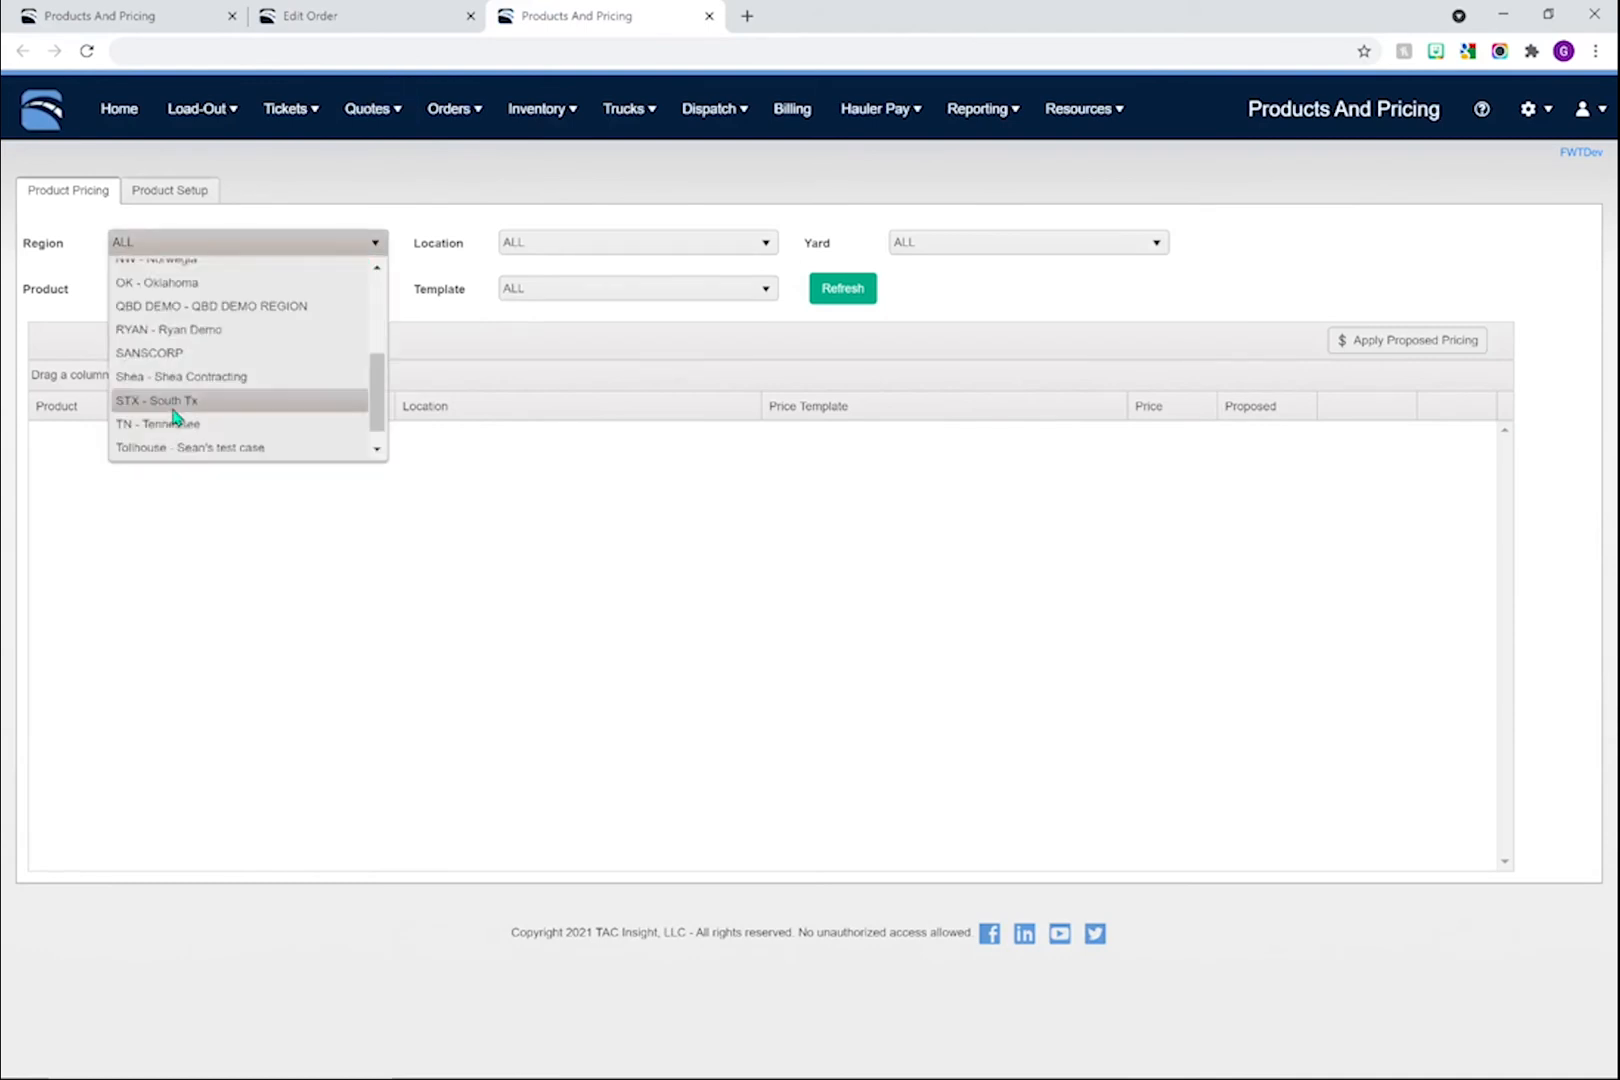
{"action": "left_click", "coordinate": [163, 420]}
{"action": "left_click", "coordinate": [564, 252]}
{"action": "left_click", "coordinate": [535, 387]}
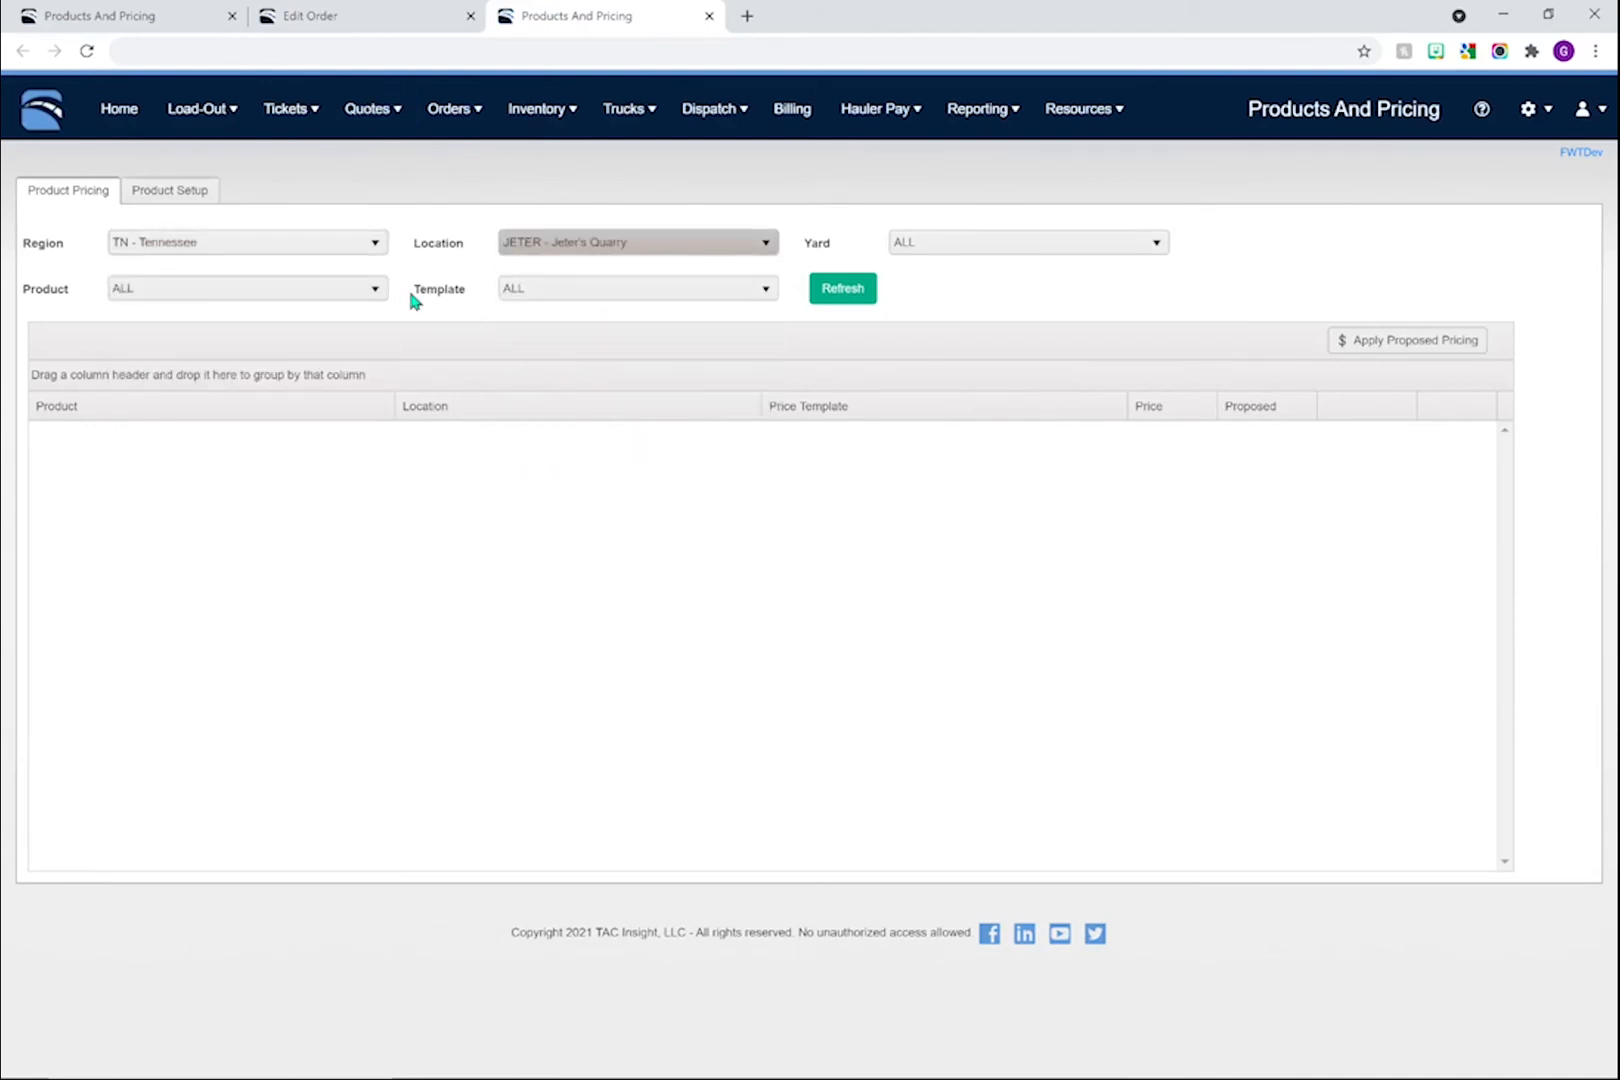
{"action": "left_click", "coordinate": [374, 292]}
{"action": "left_click", "coordinate": [230, 432]}
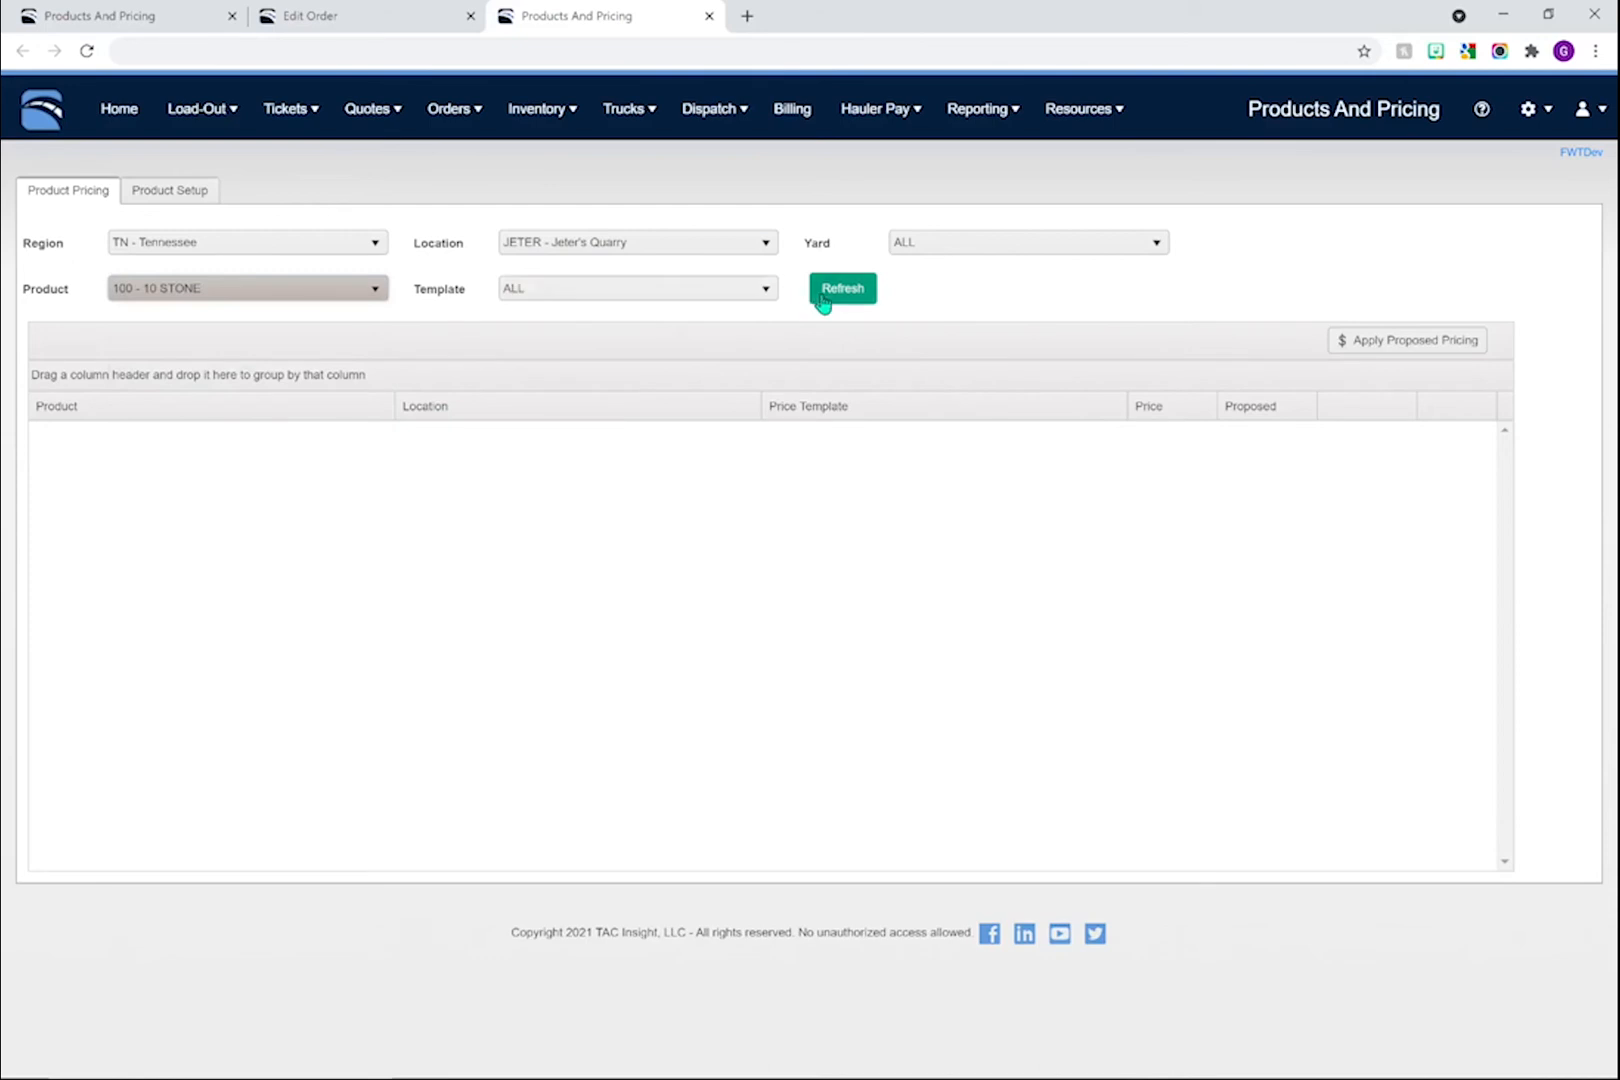
{"action": "left_click", "coordinate": [822, 299]}
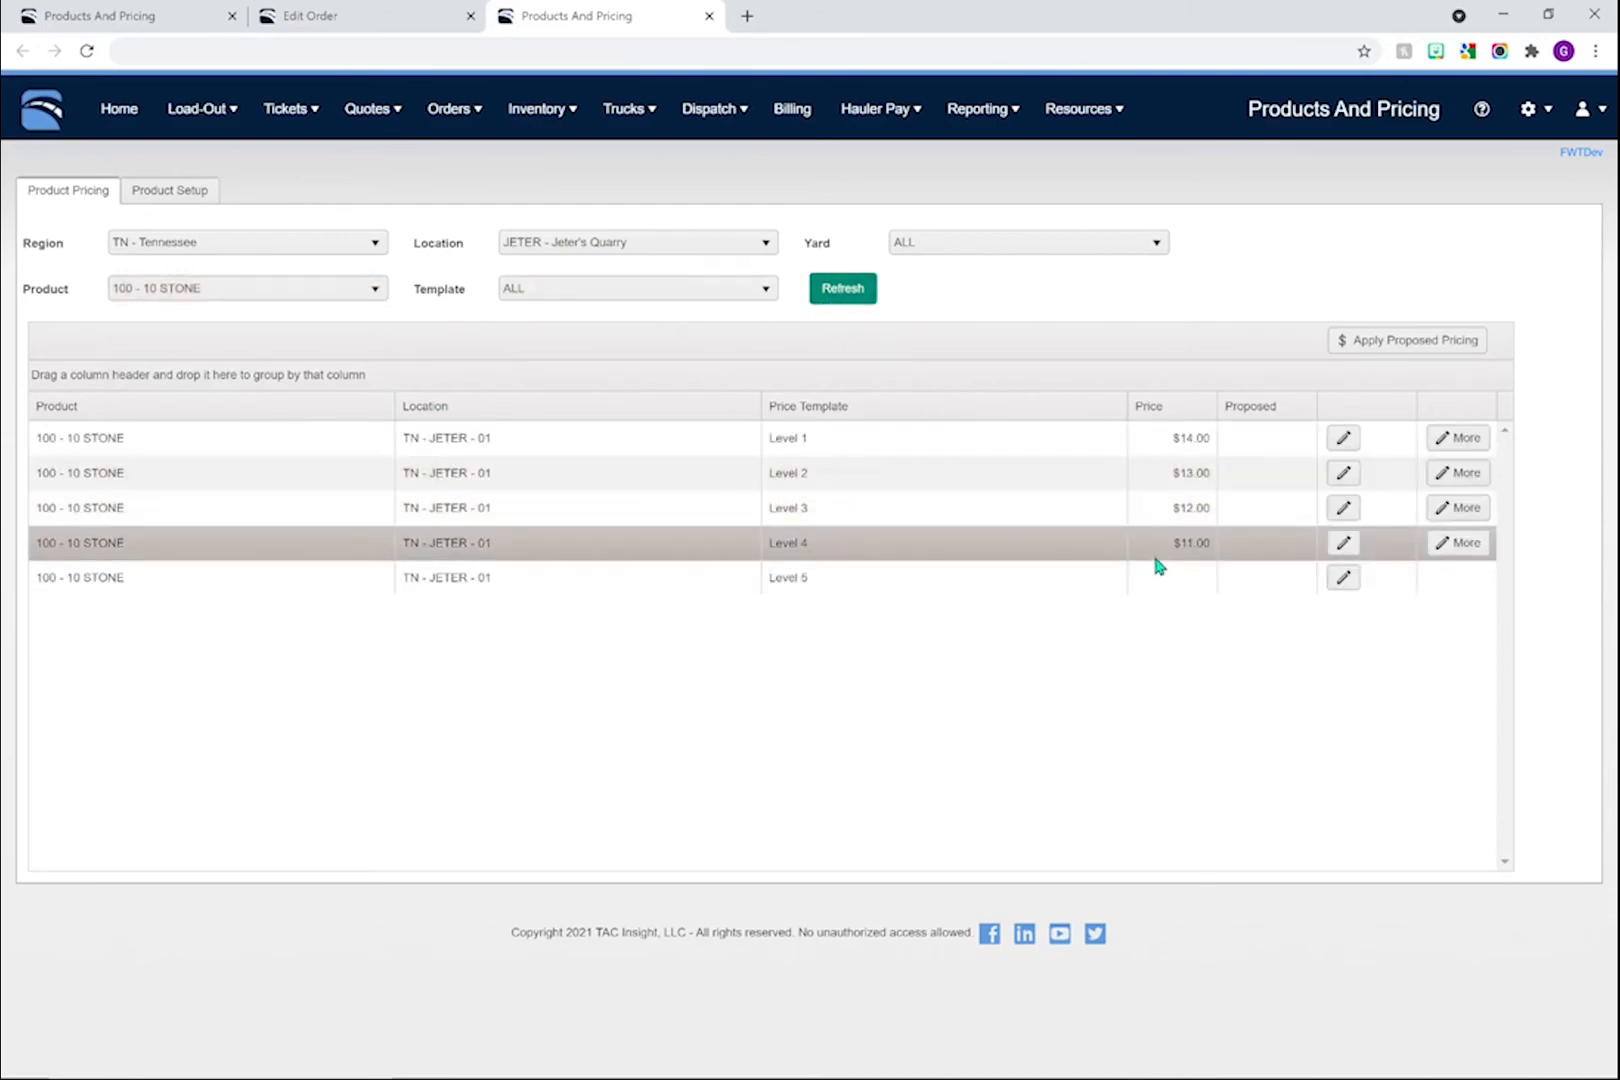
Edit the Level 5 row of 10 STONE and save it with the price left blank.
{"action": "left_click", "coordinate": [1175, 588]}
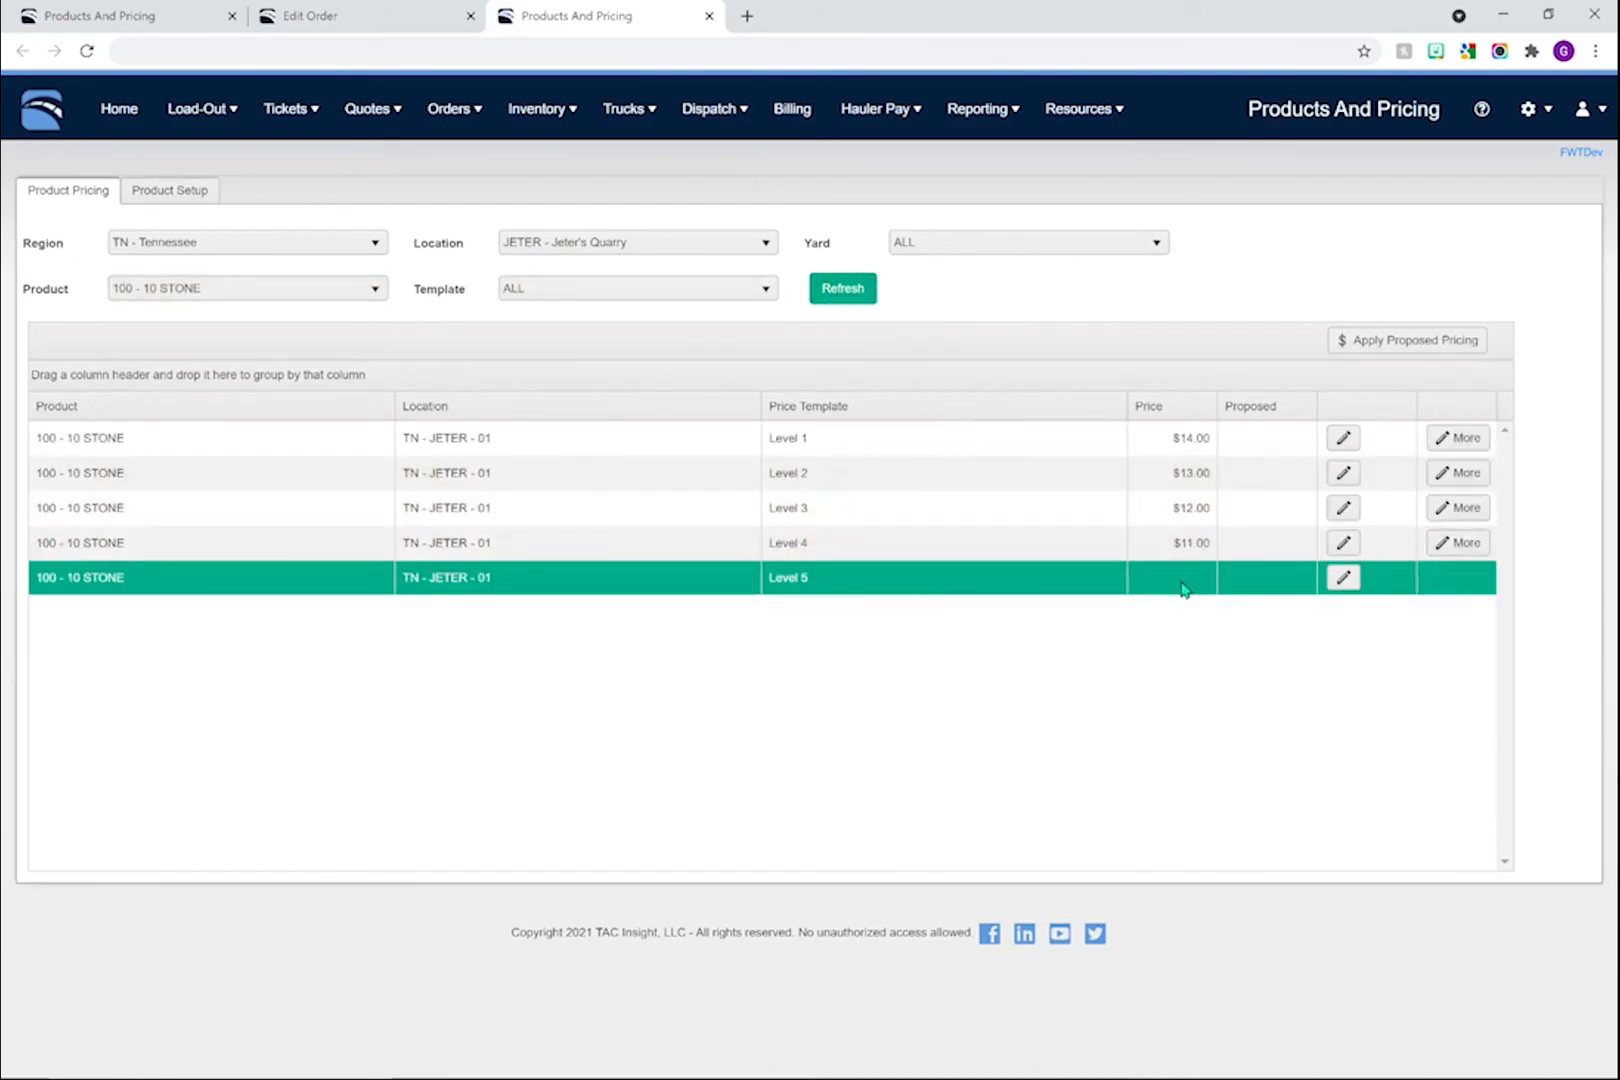
{"action": "left_click", "coordinate": [1344, 579]}
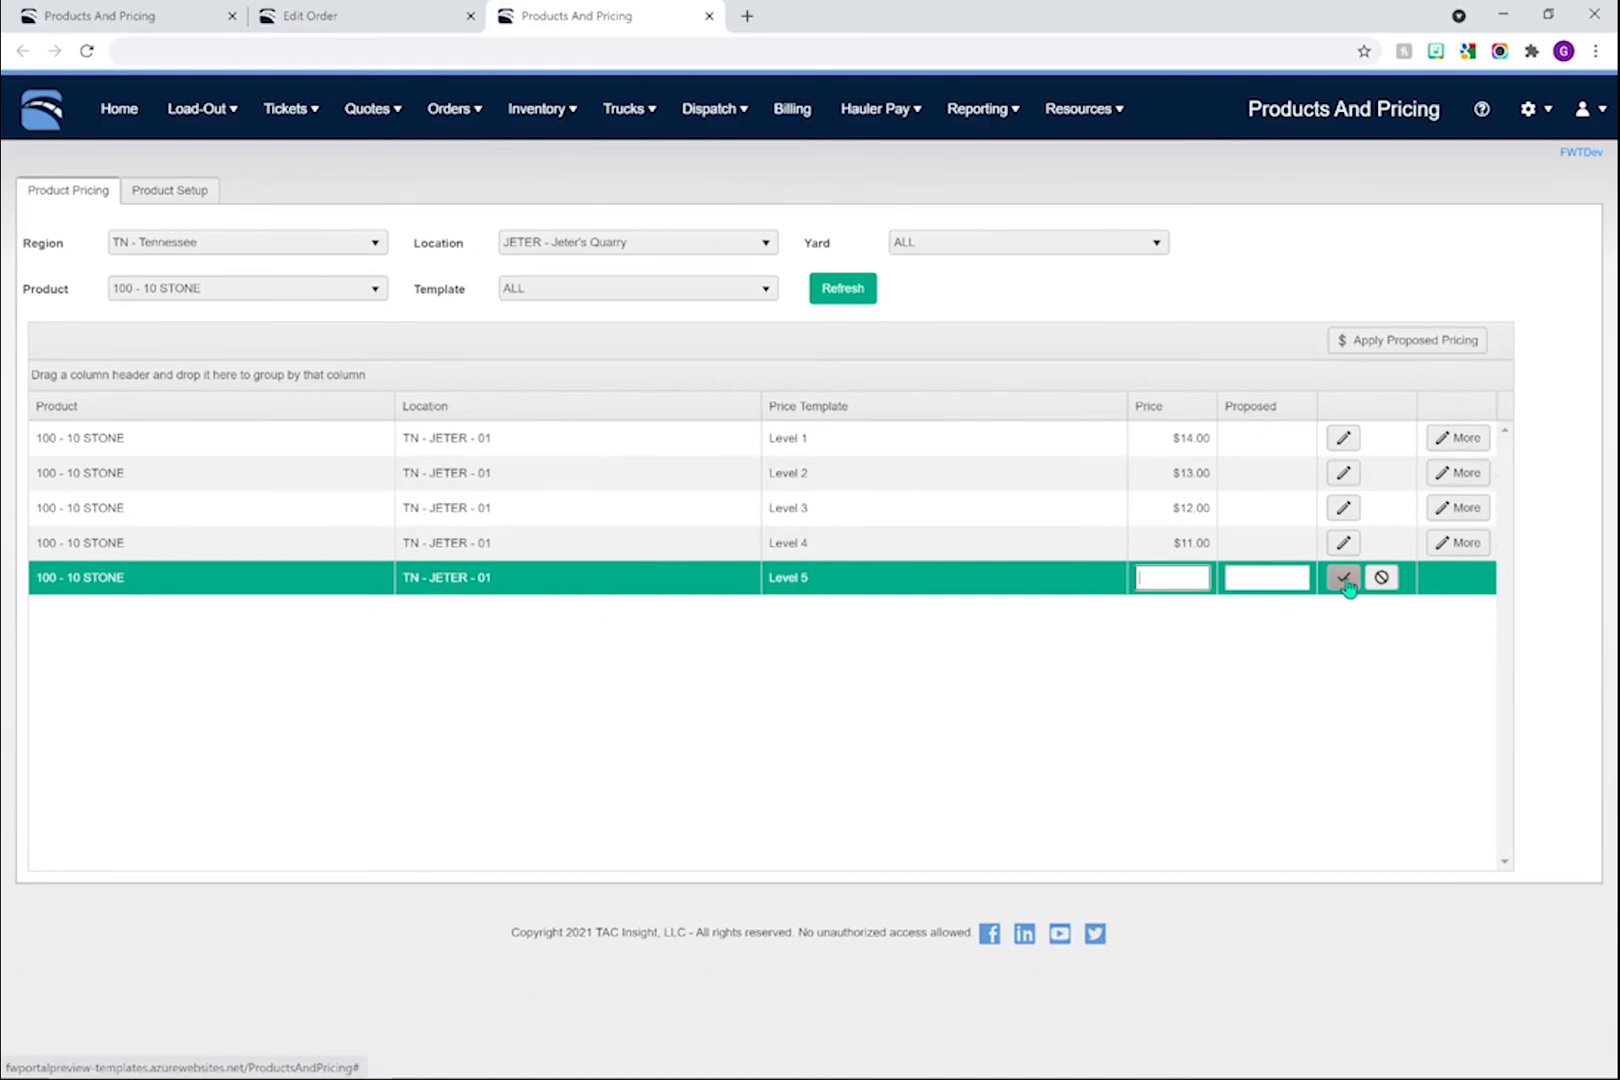
{"action": "left_click", "coordinate": [1344, 578]}
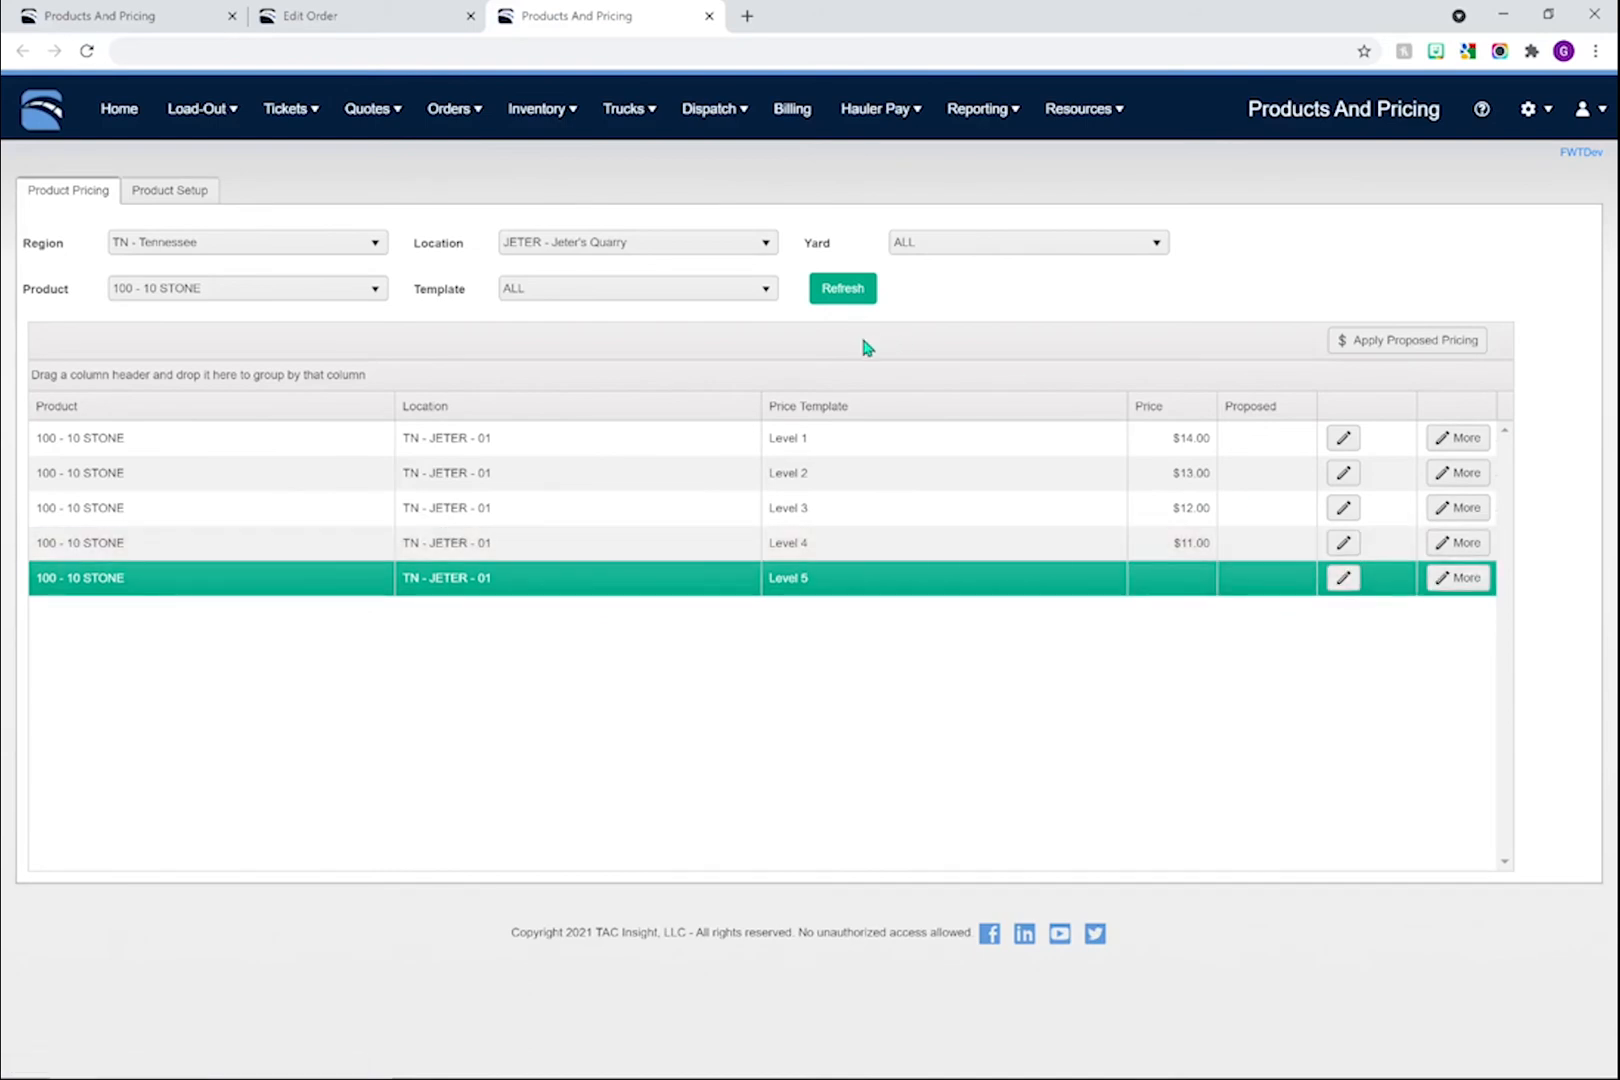
Return to the A&N Drywall order being edited and set its pricing template to Level 5.
{"action": "left_click", "coordinate": [316, 13]}
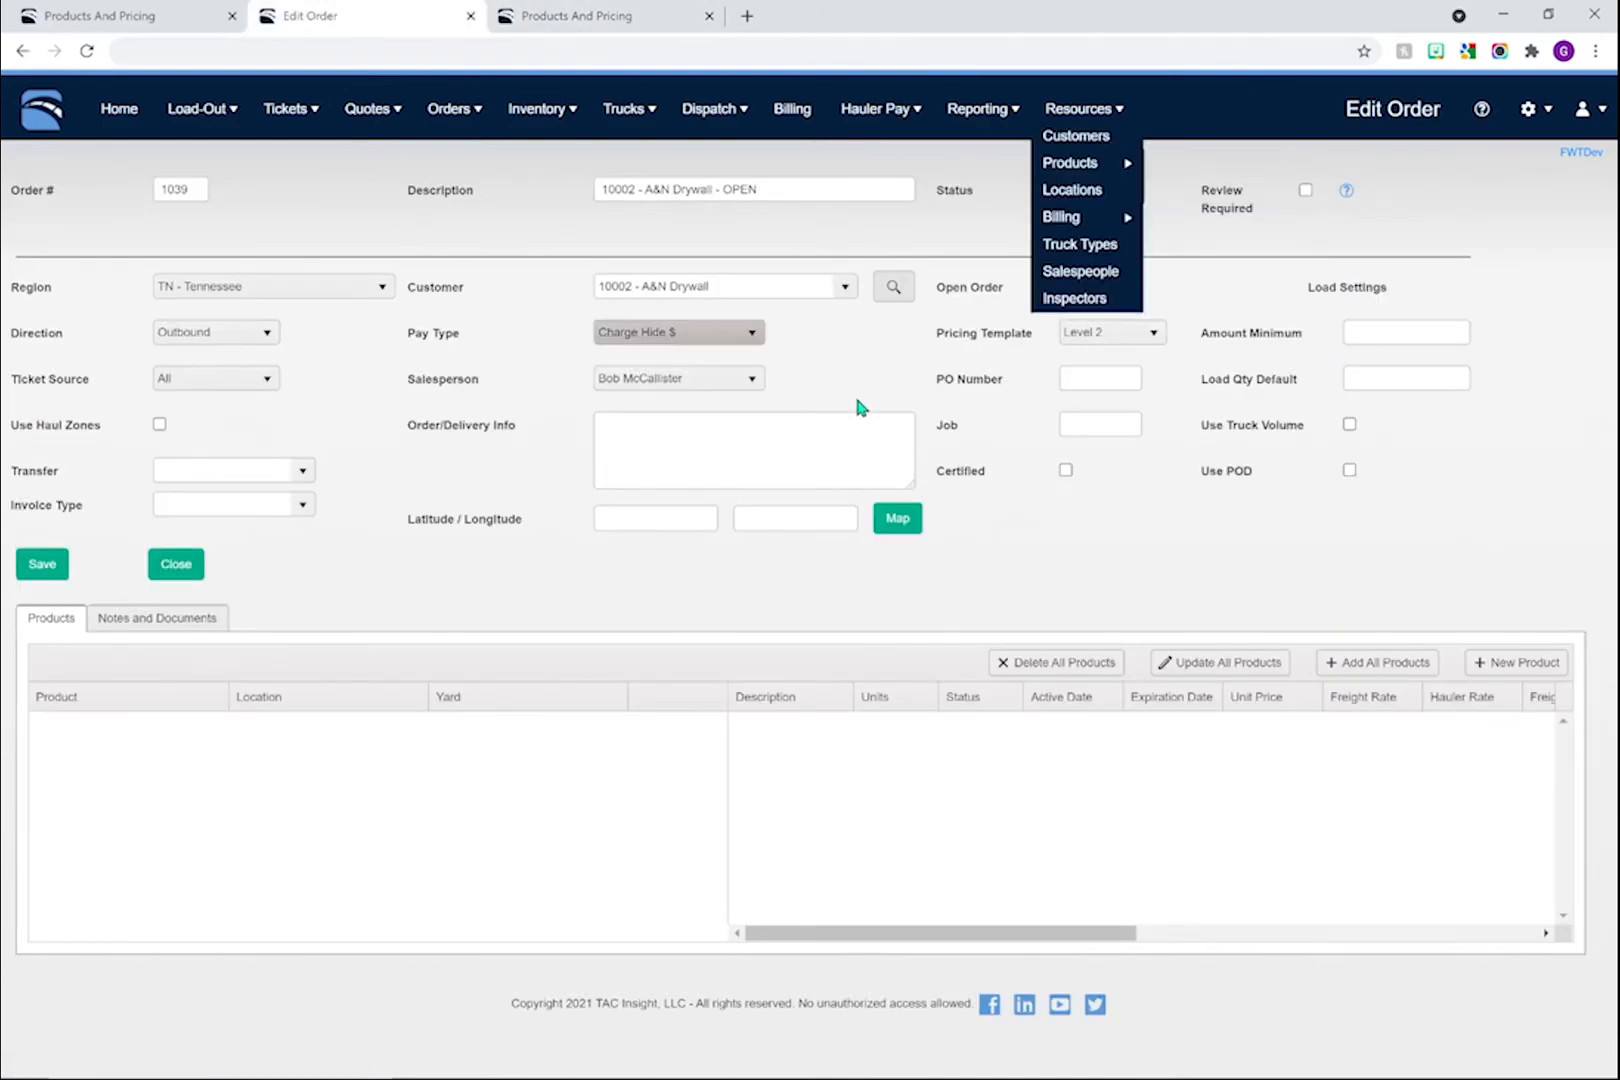
{"action": "left_click", "coordinate": [1122, 336]}
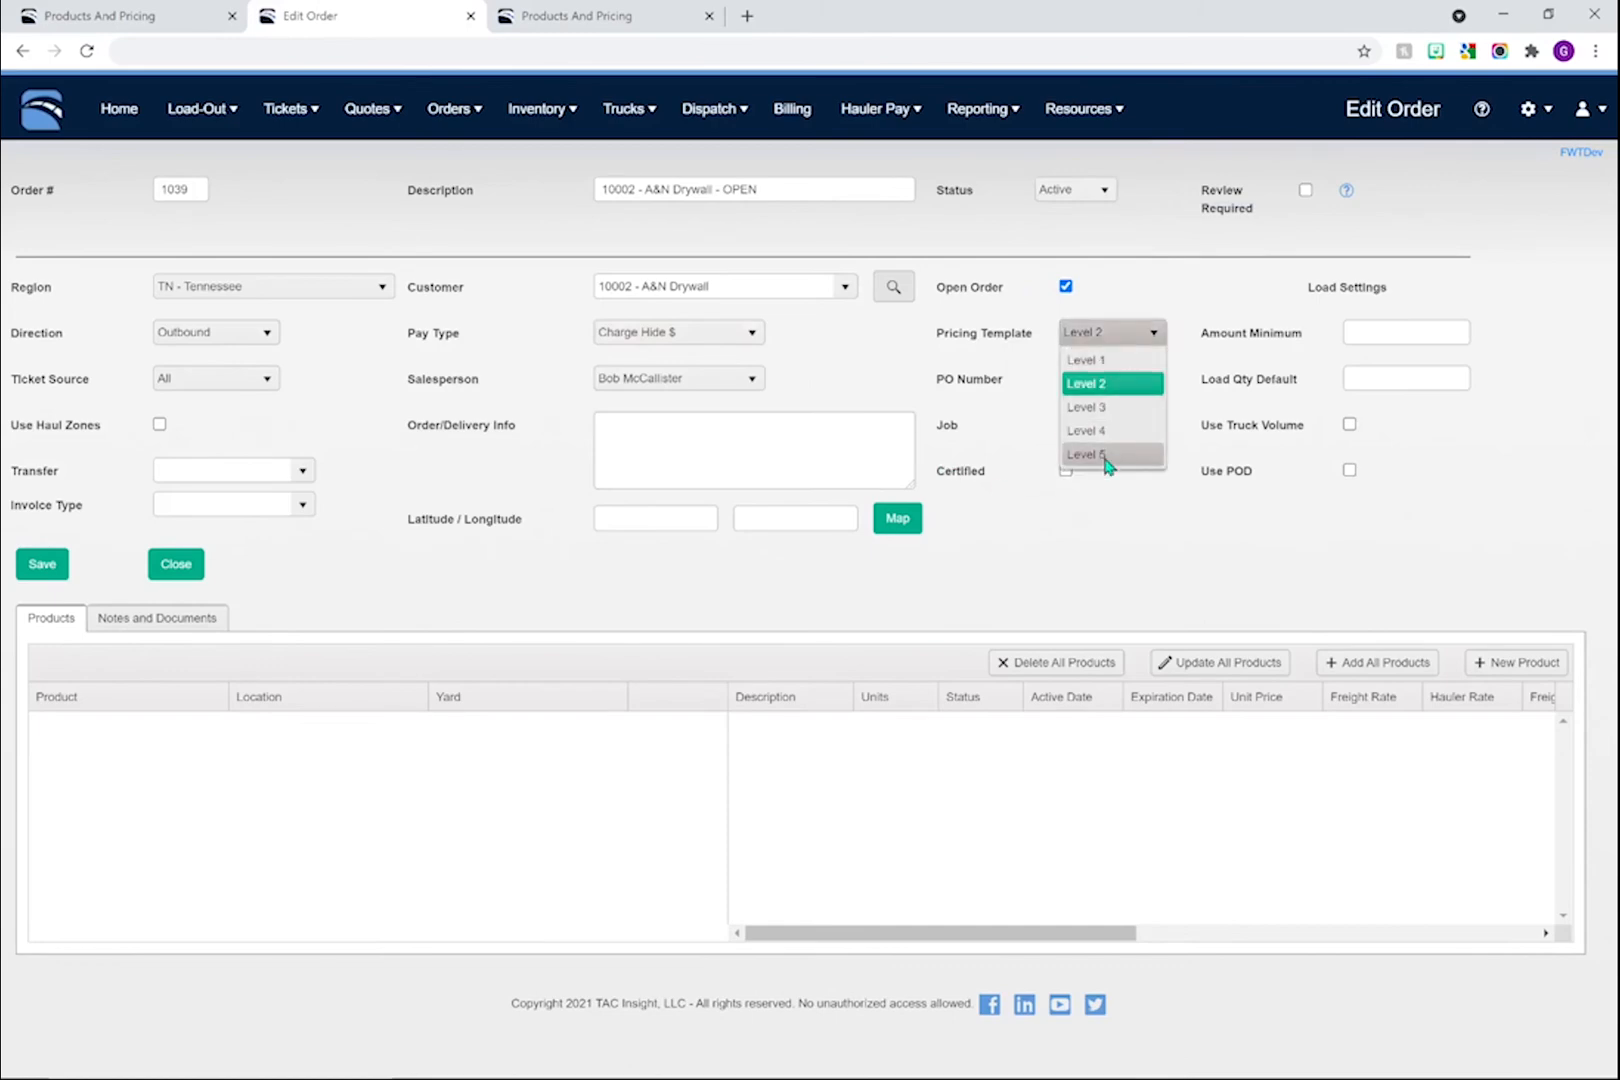
{"action": "left_click", "coordinate": [1106, 460]}
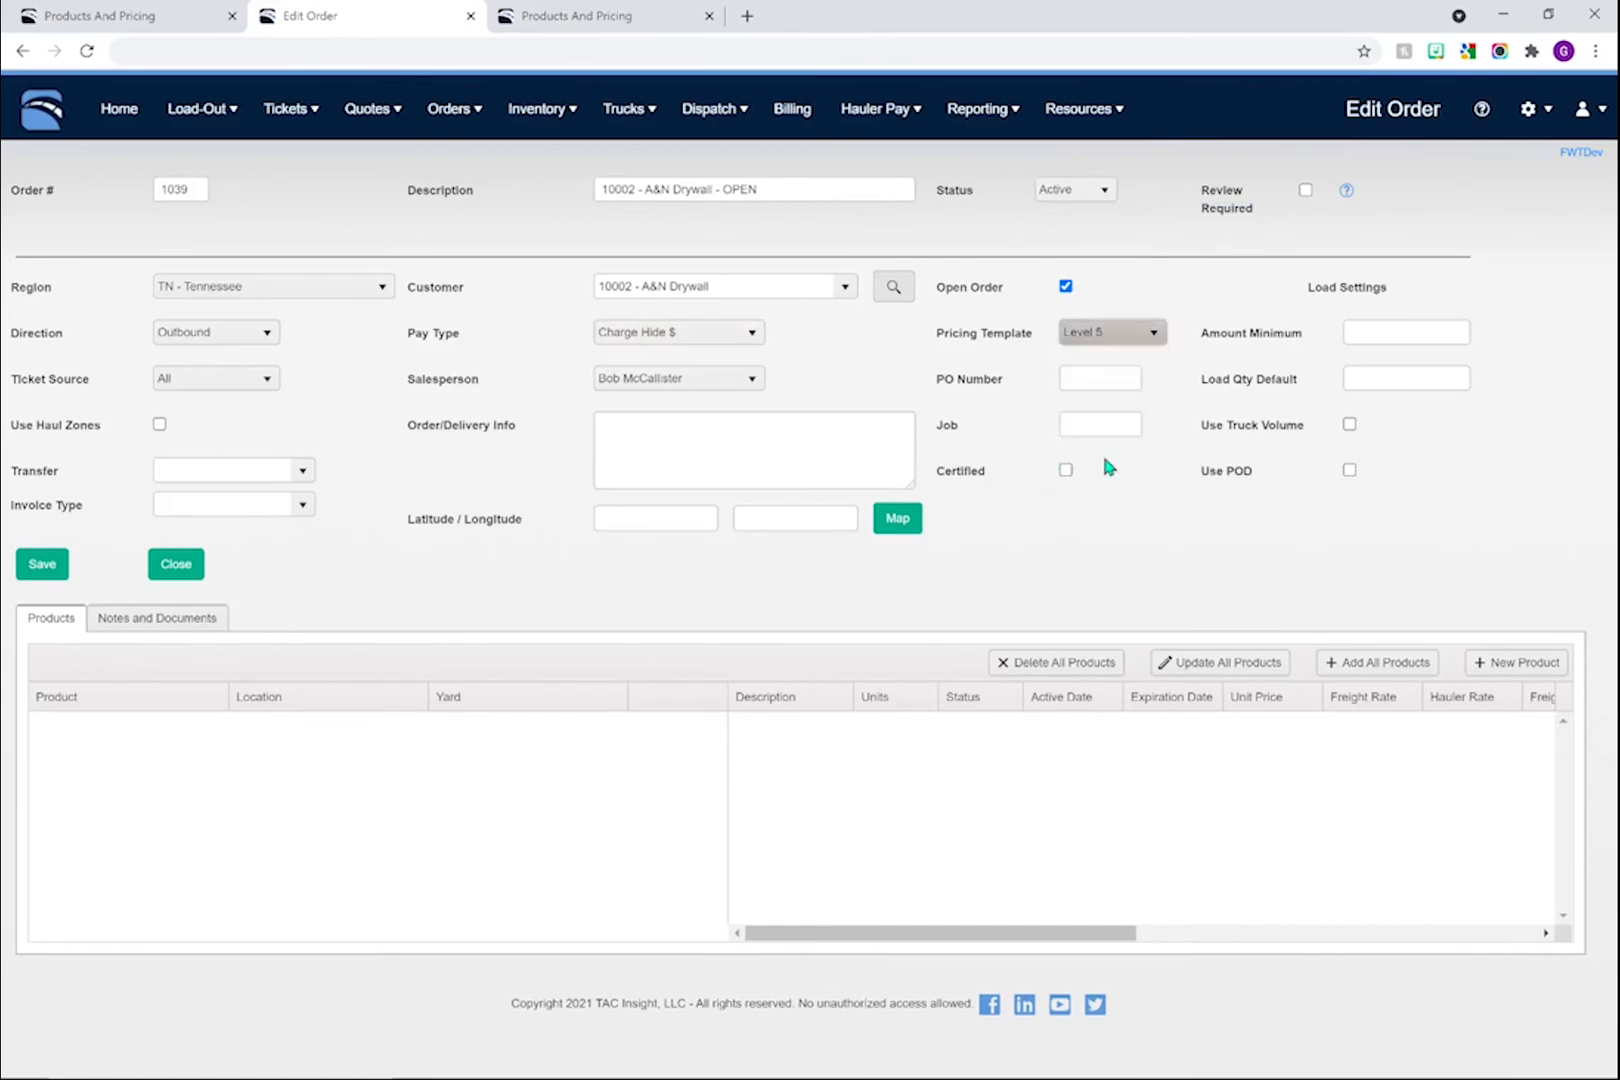
Check which products a new order product offers for location JETER - Jeter's Quarry, and cancel the product entry.
{"action": "left_click", "coordinate": [1516, 662]}
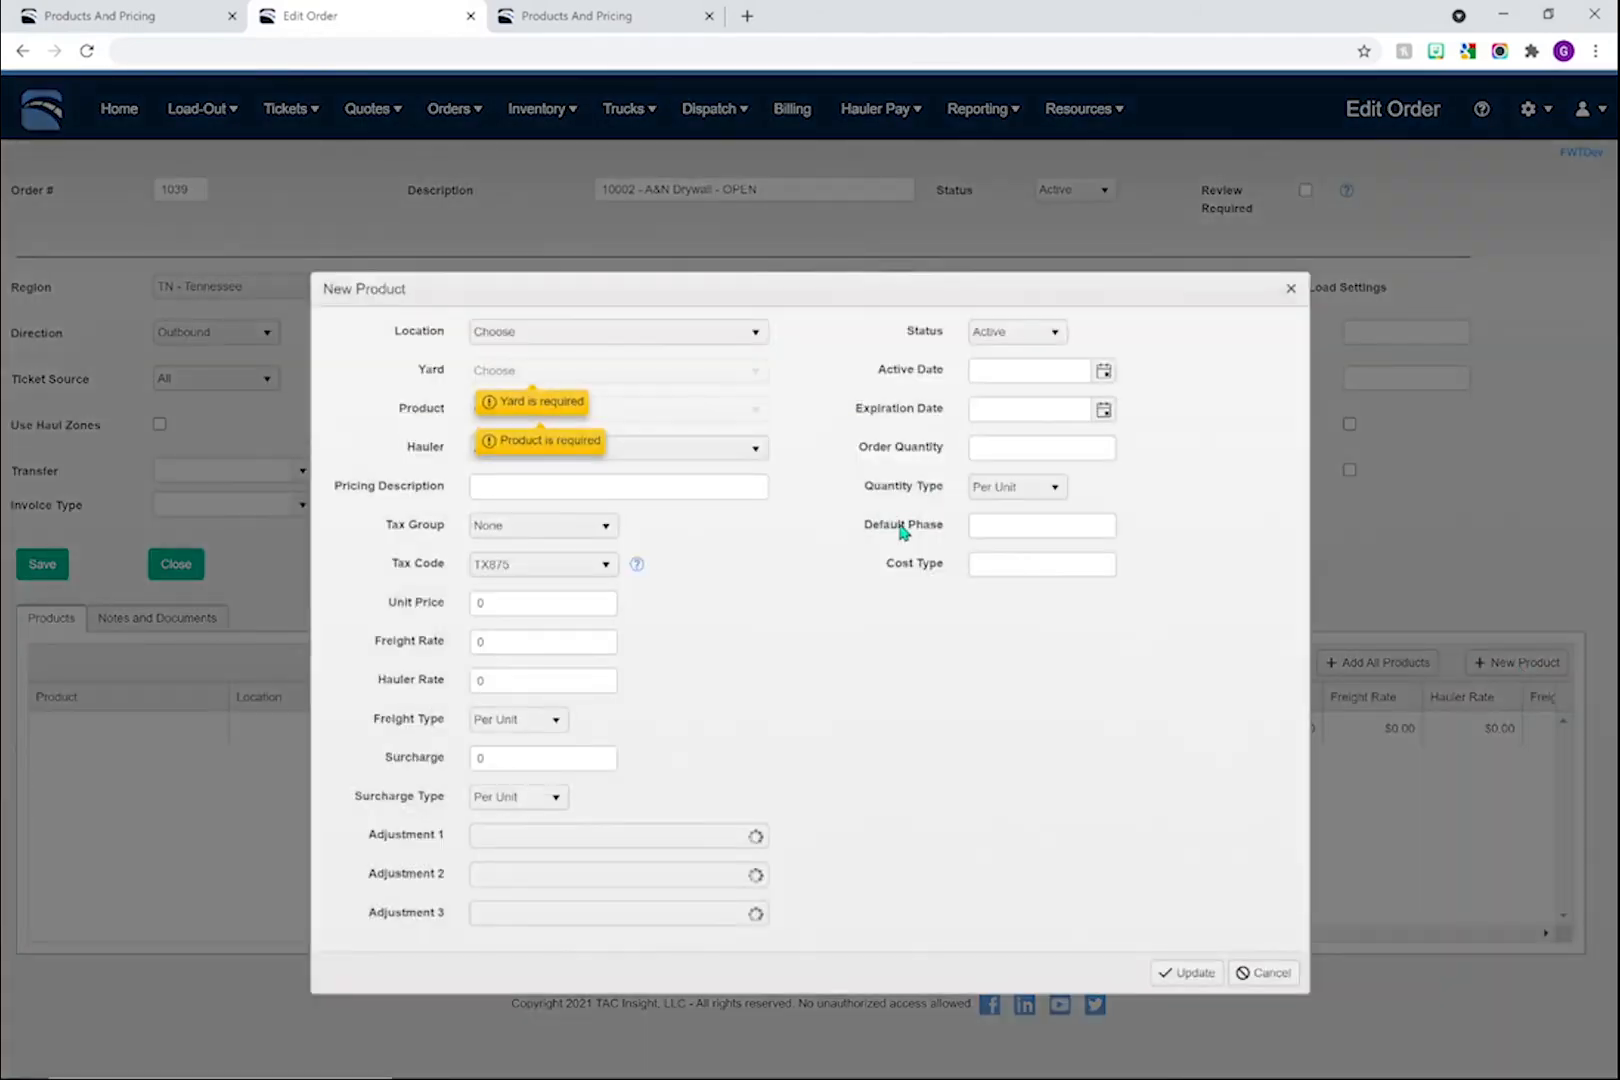
{"action": "left_click", "coordinate": [705, 337]}
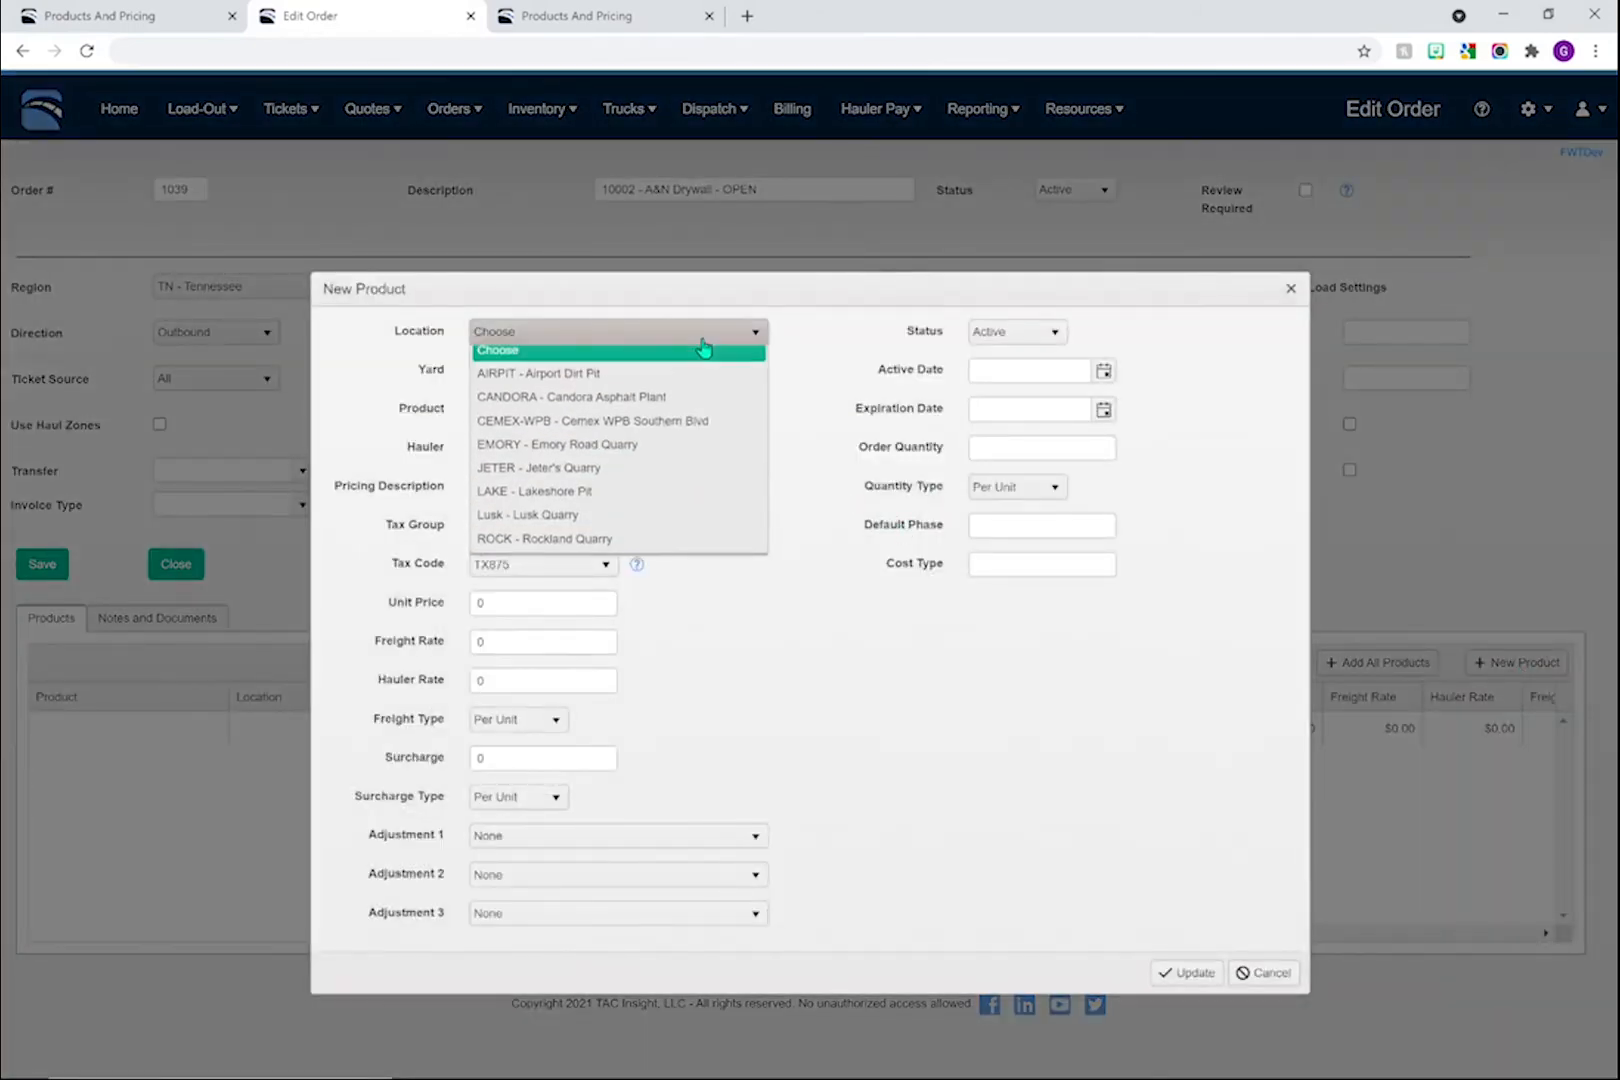
{"action": "left_click", "coordinate": [586, 477]}
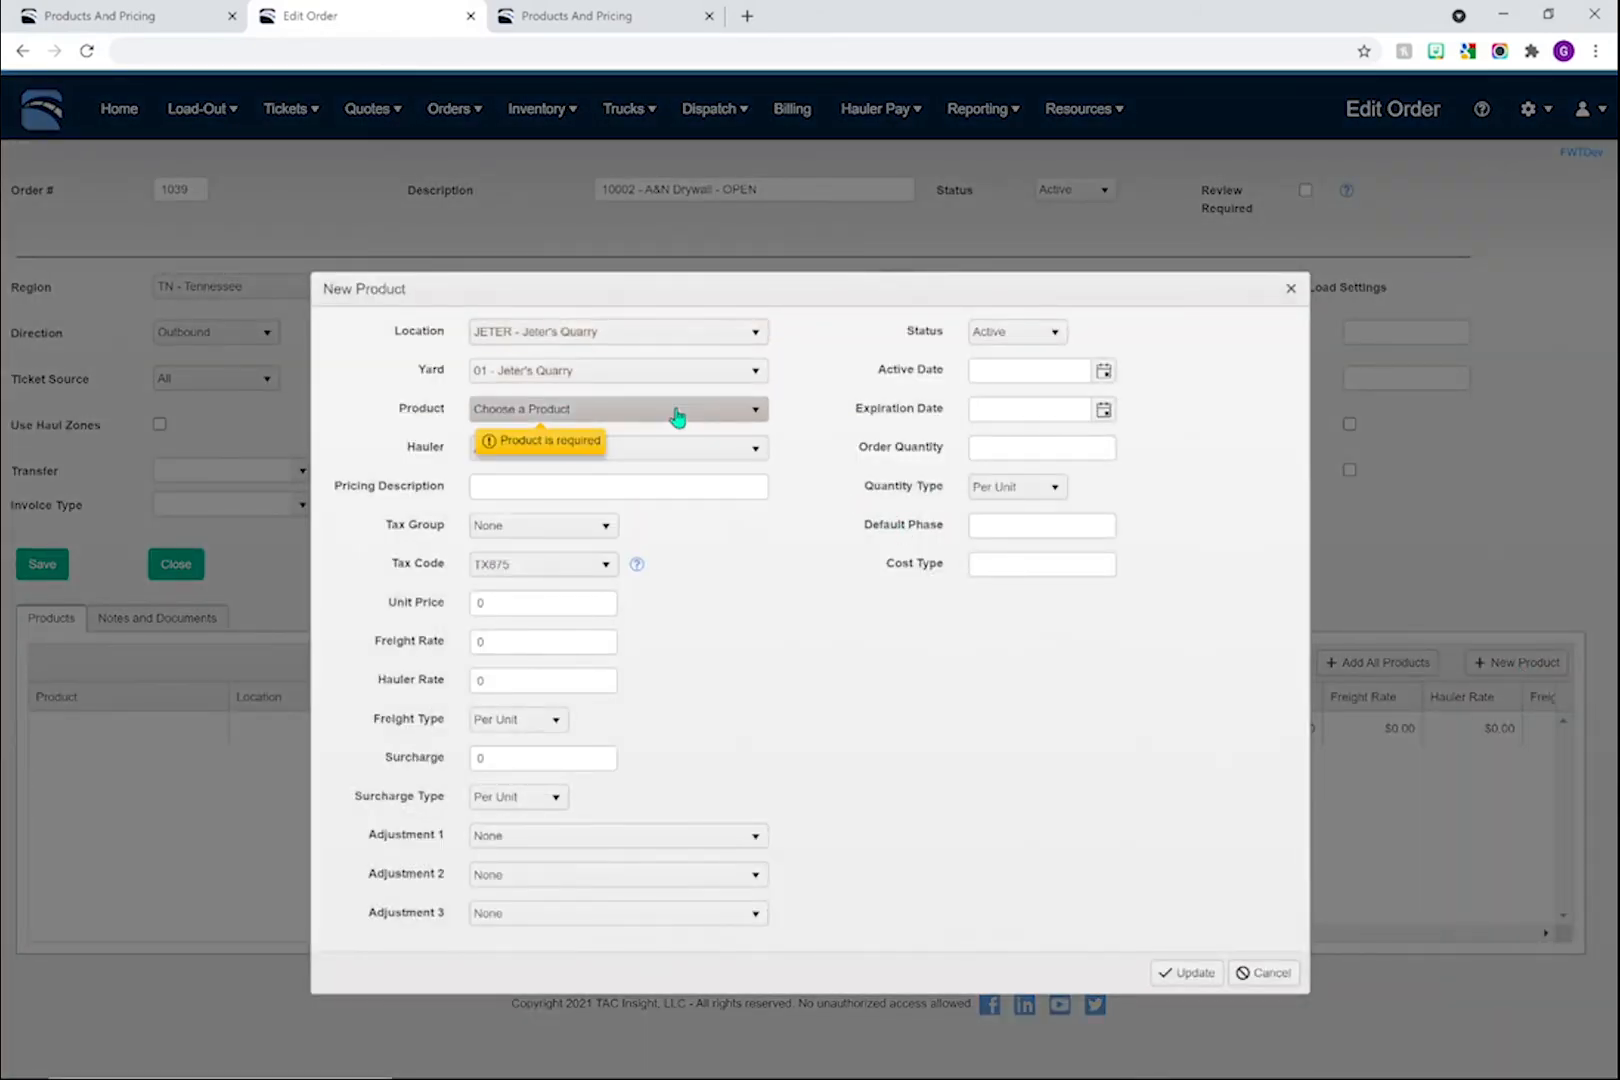
{"action": "left_click", "coordinate": [672, 410]}
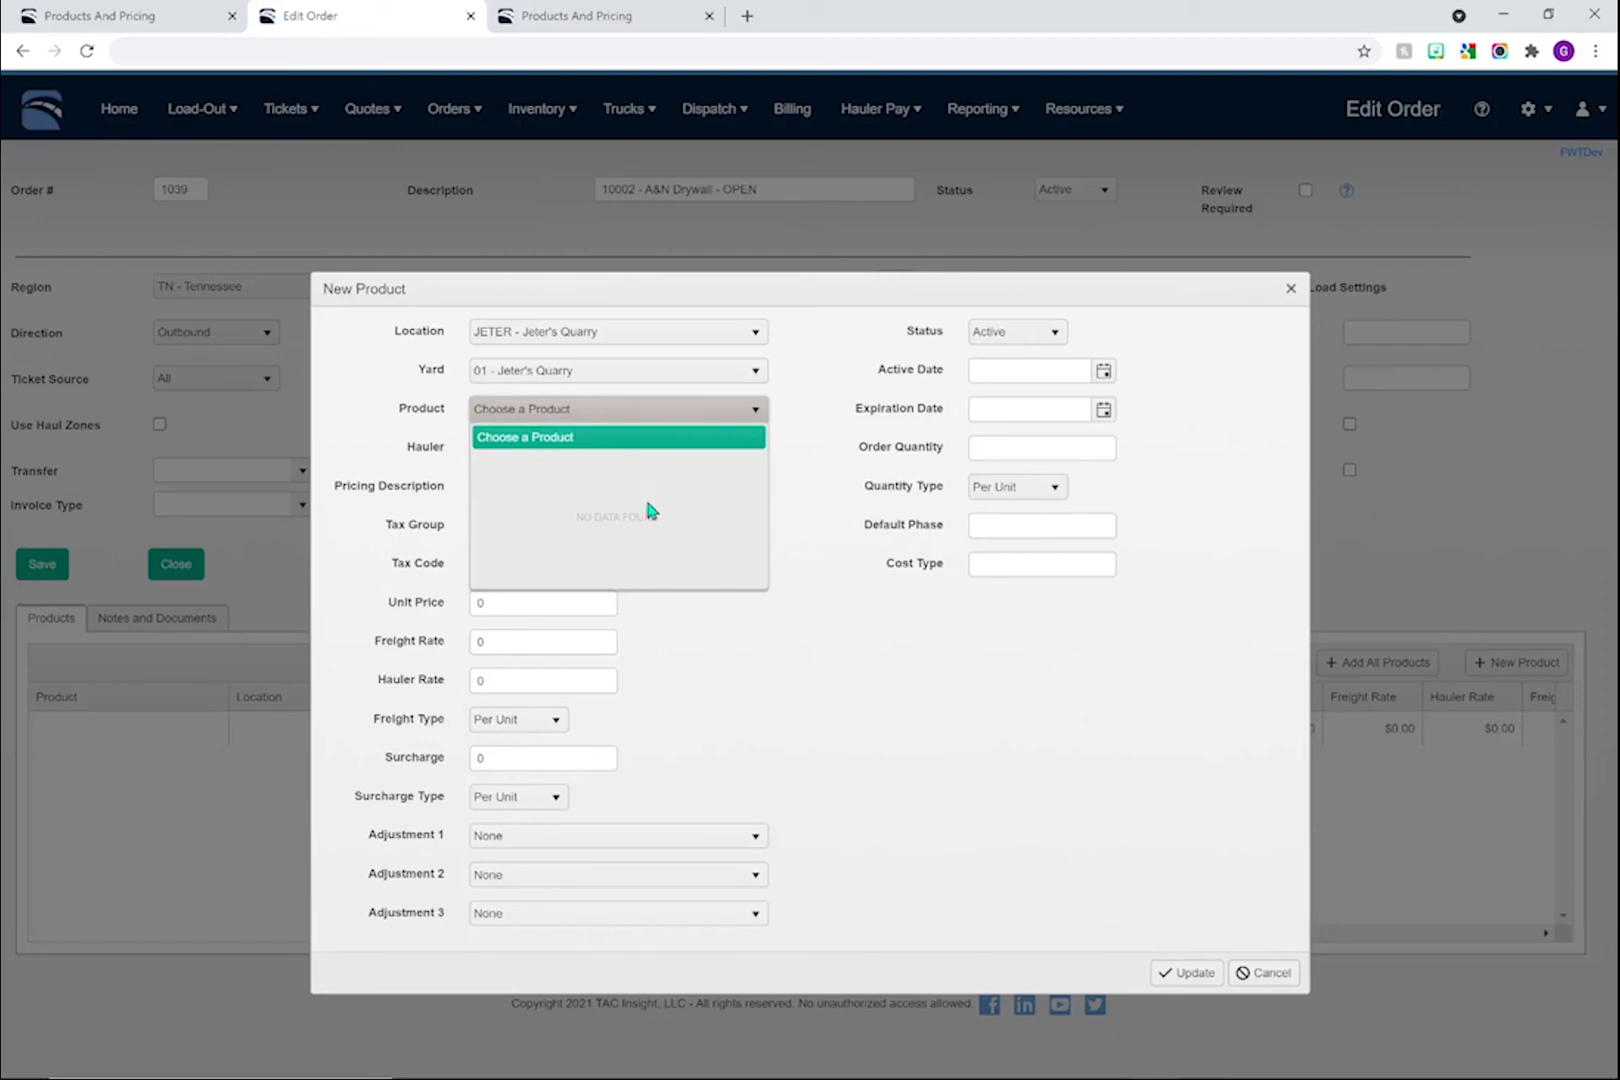
{"action": "left_click", "coordinate": [943, 672]}
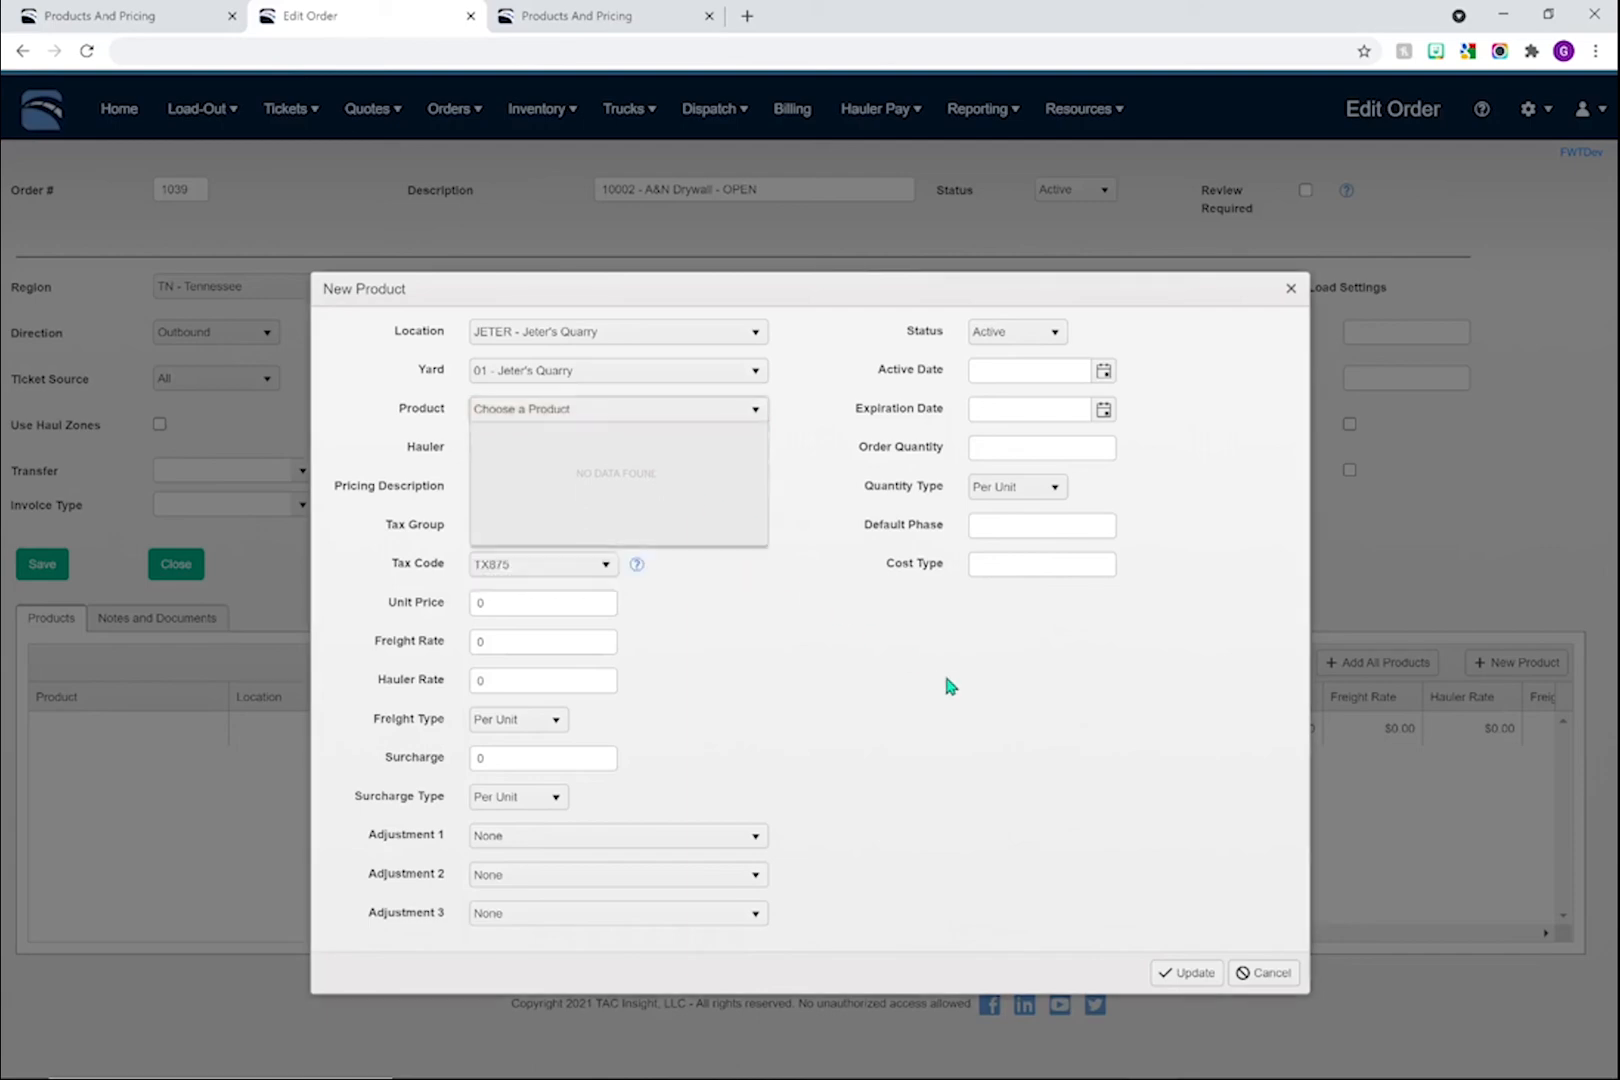
{"action": "left_click", "coordinate": [1262, 973]}
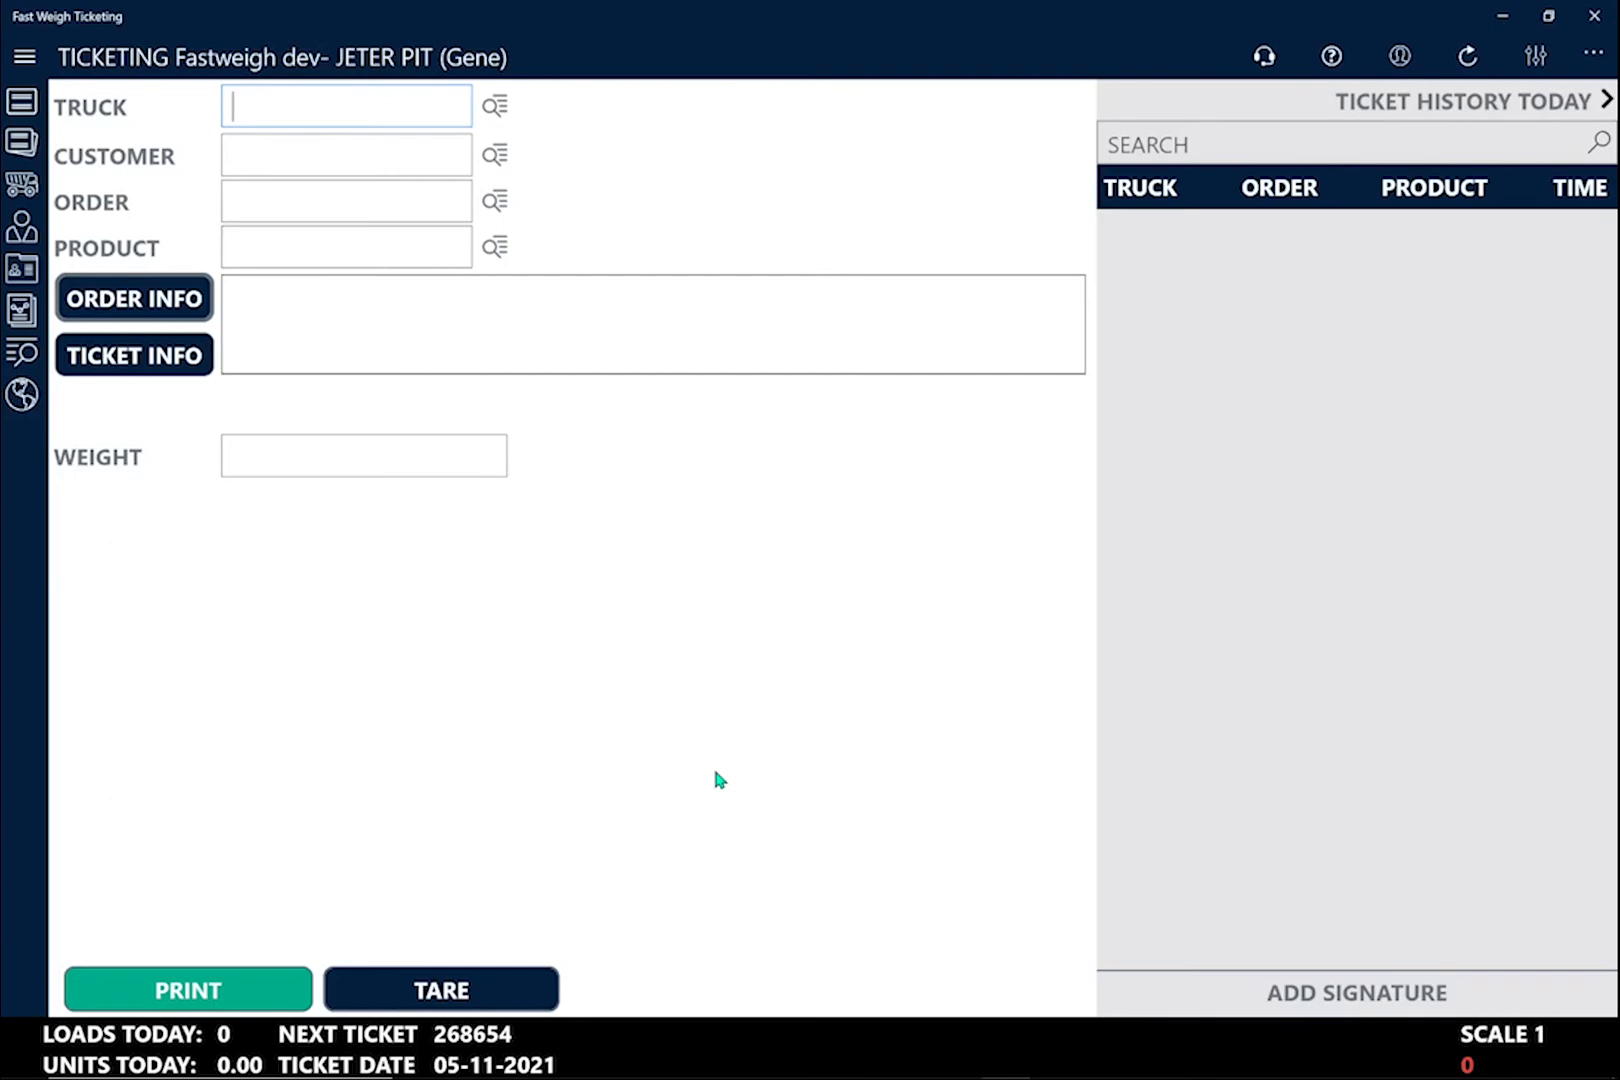
In Fast Weigh Ticketing, start a ticket for truck GENE1 and customer A&N Drywall, using the last open order listed.
{"action": "type", "text": "GENE1"}
{"action": "key", "text": "Tab"}
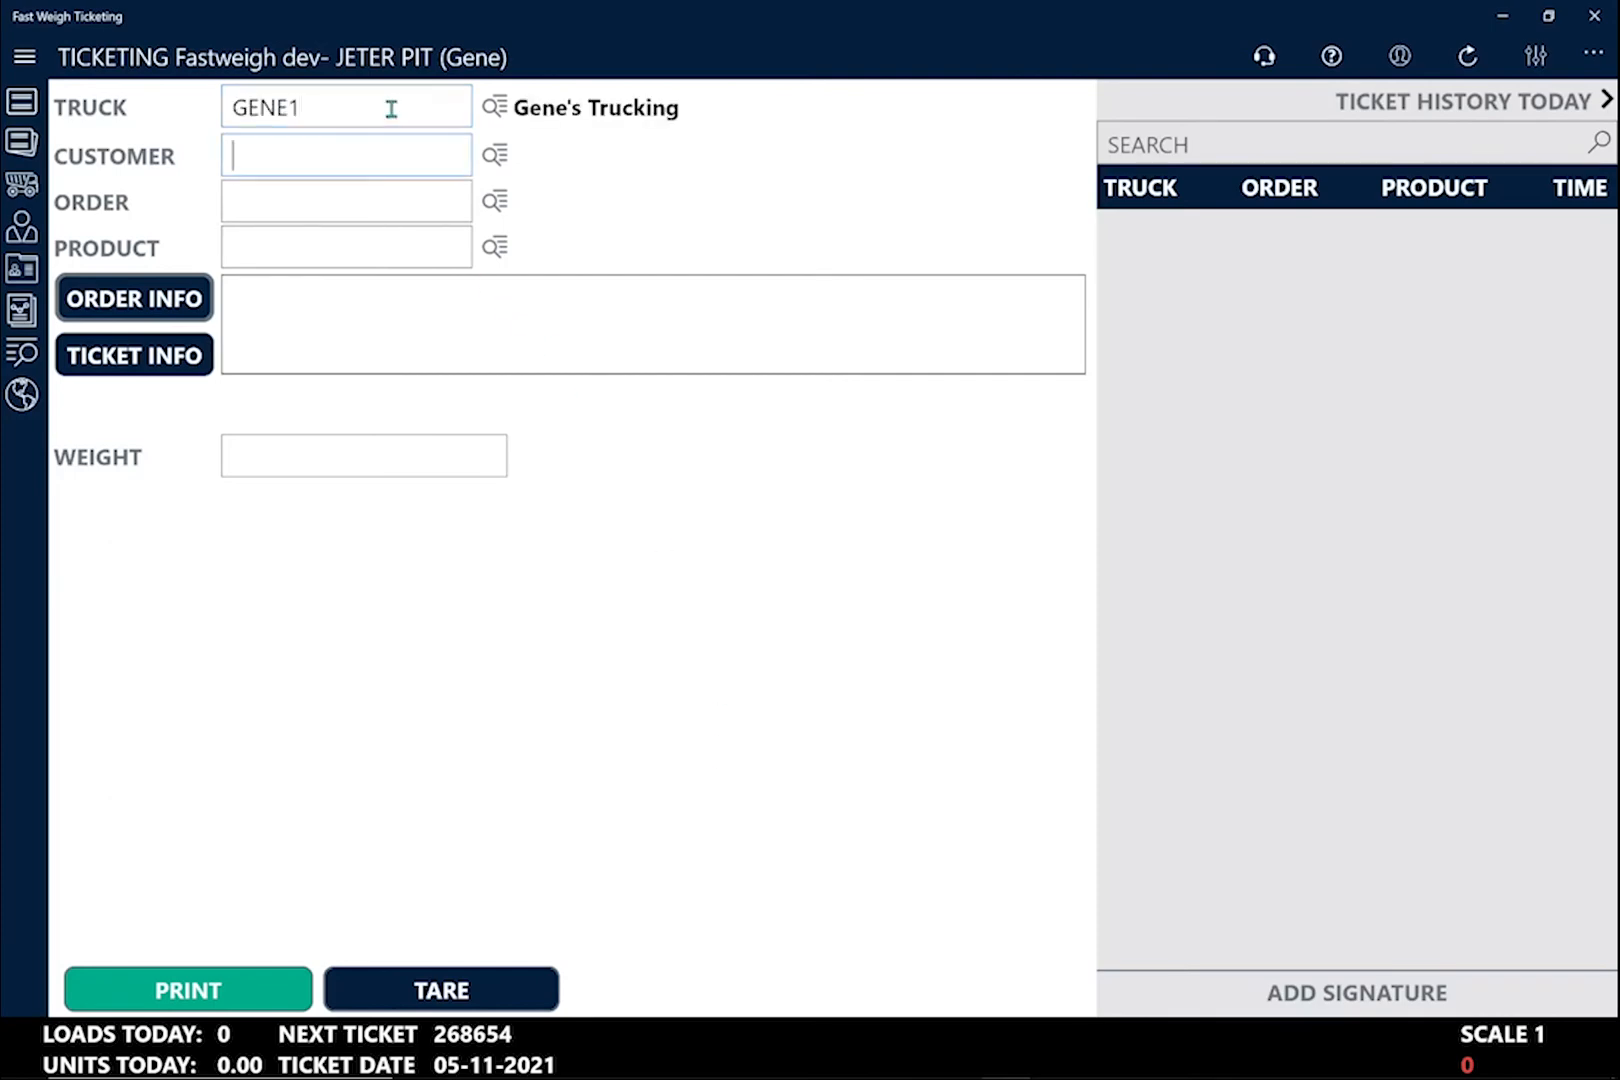
{"action": "left_click", "coordinate": [495, 155]}
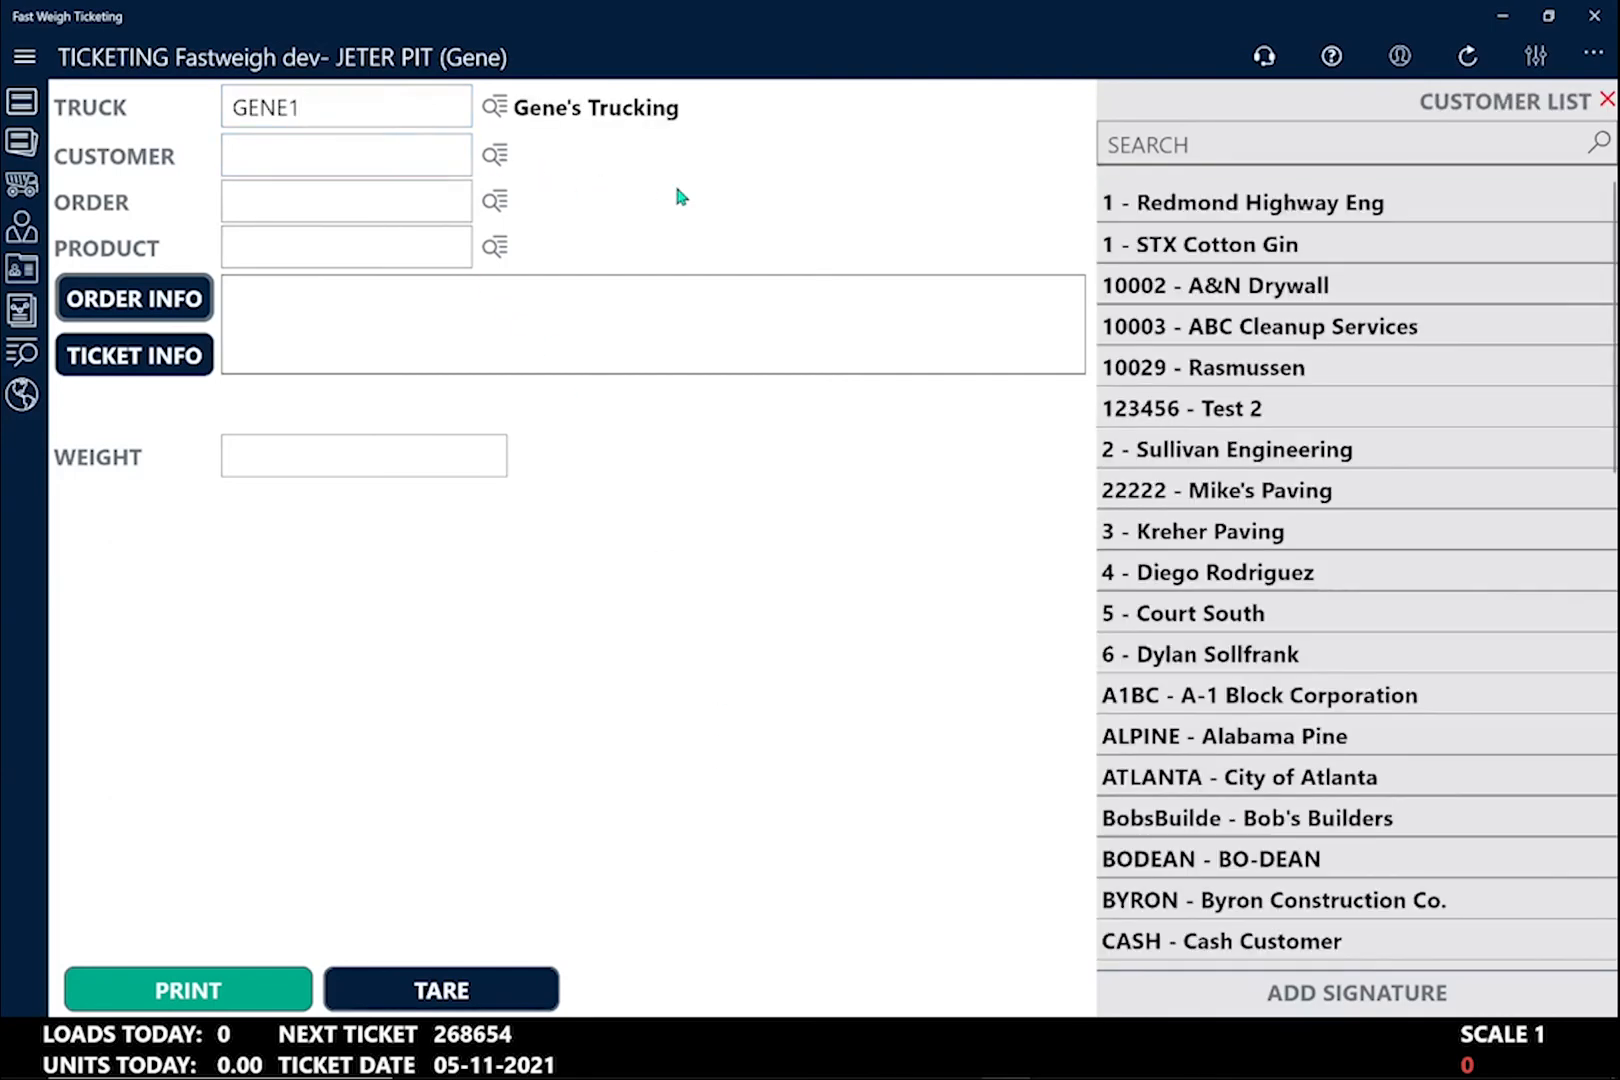
{"action": "left_click", "coordinate": [1190, 286]}
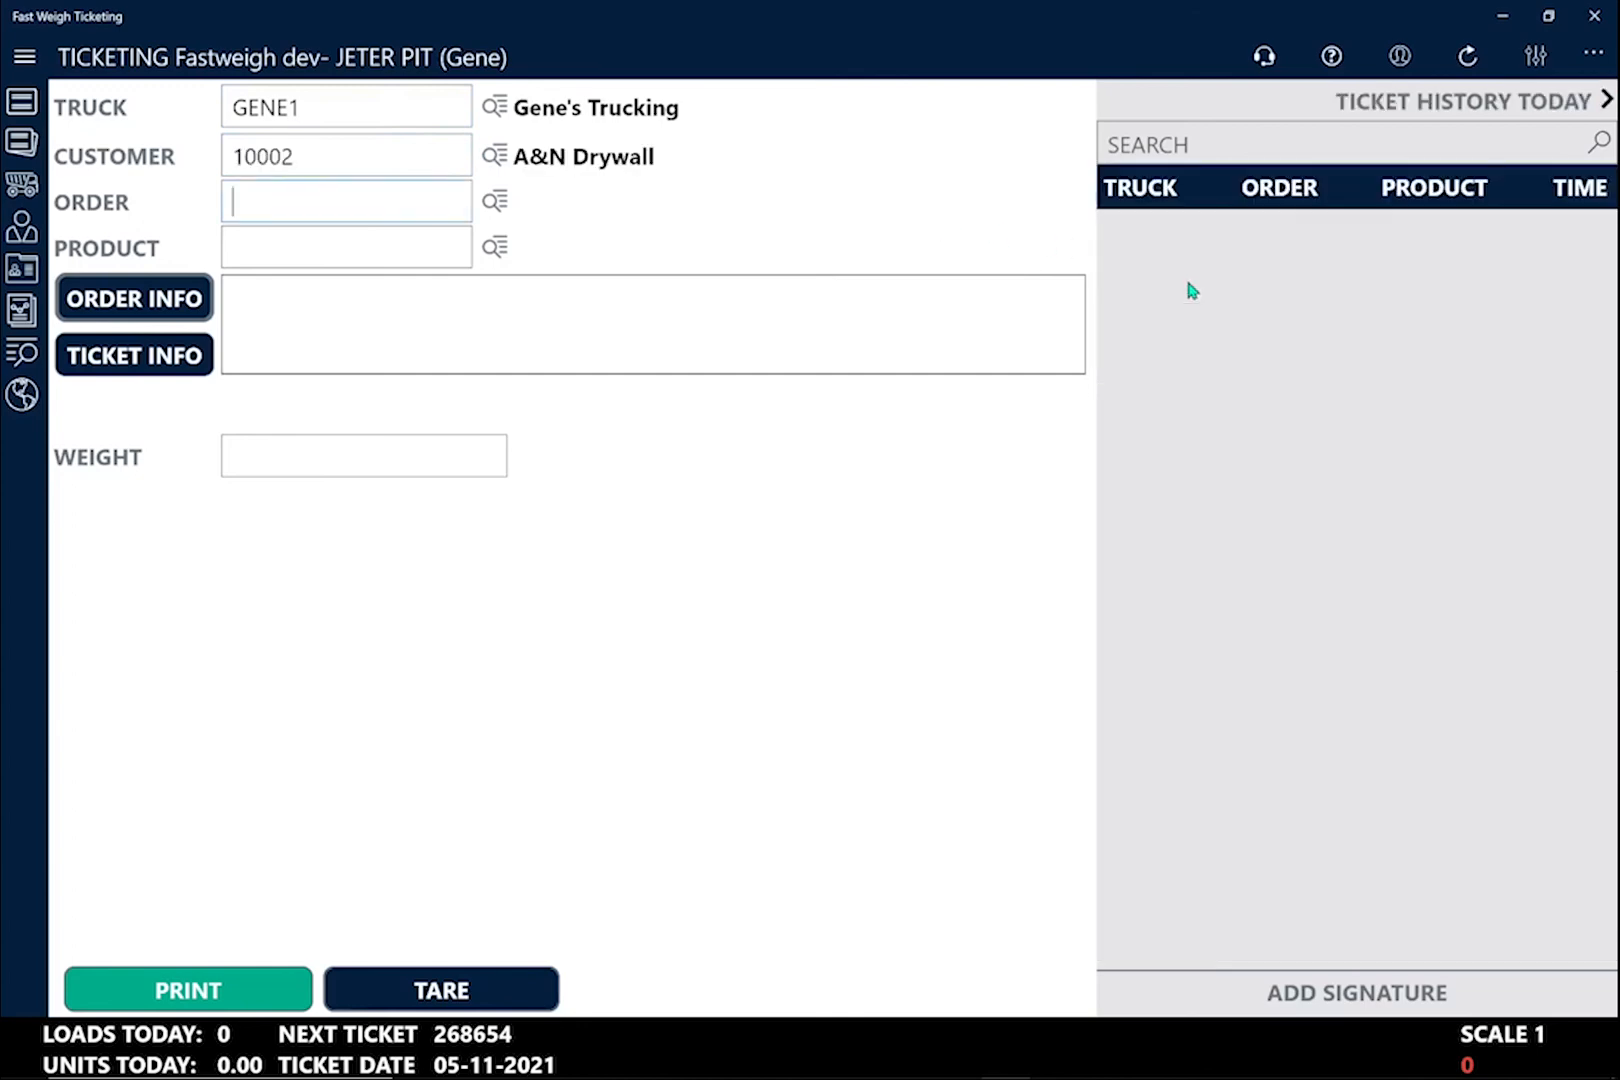
{"action": "left_click", "coordinate": [508, 203]}
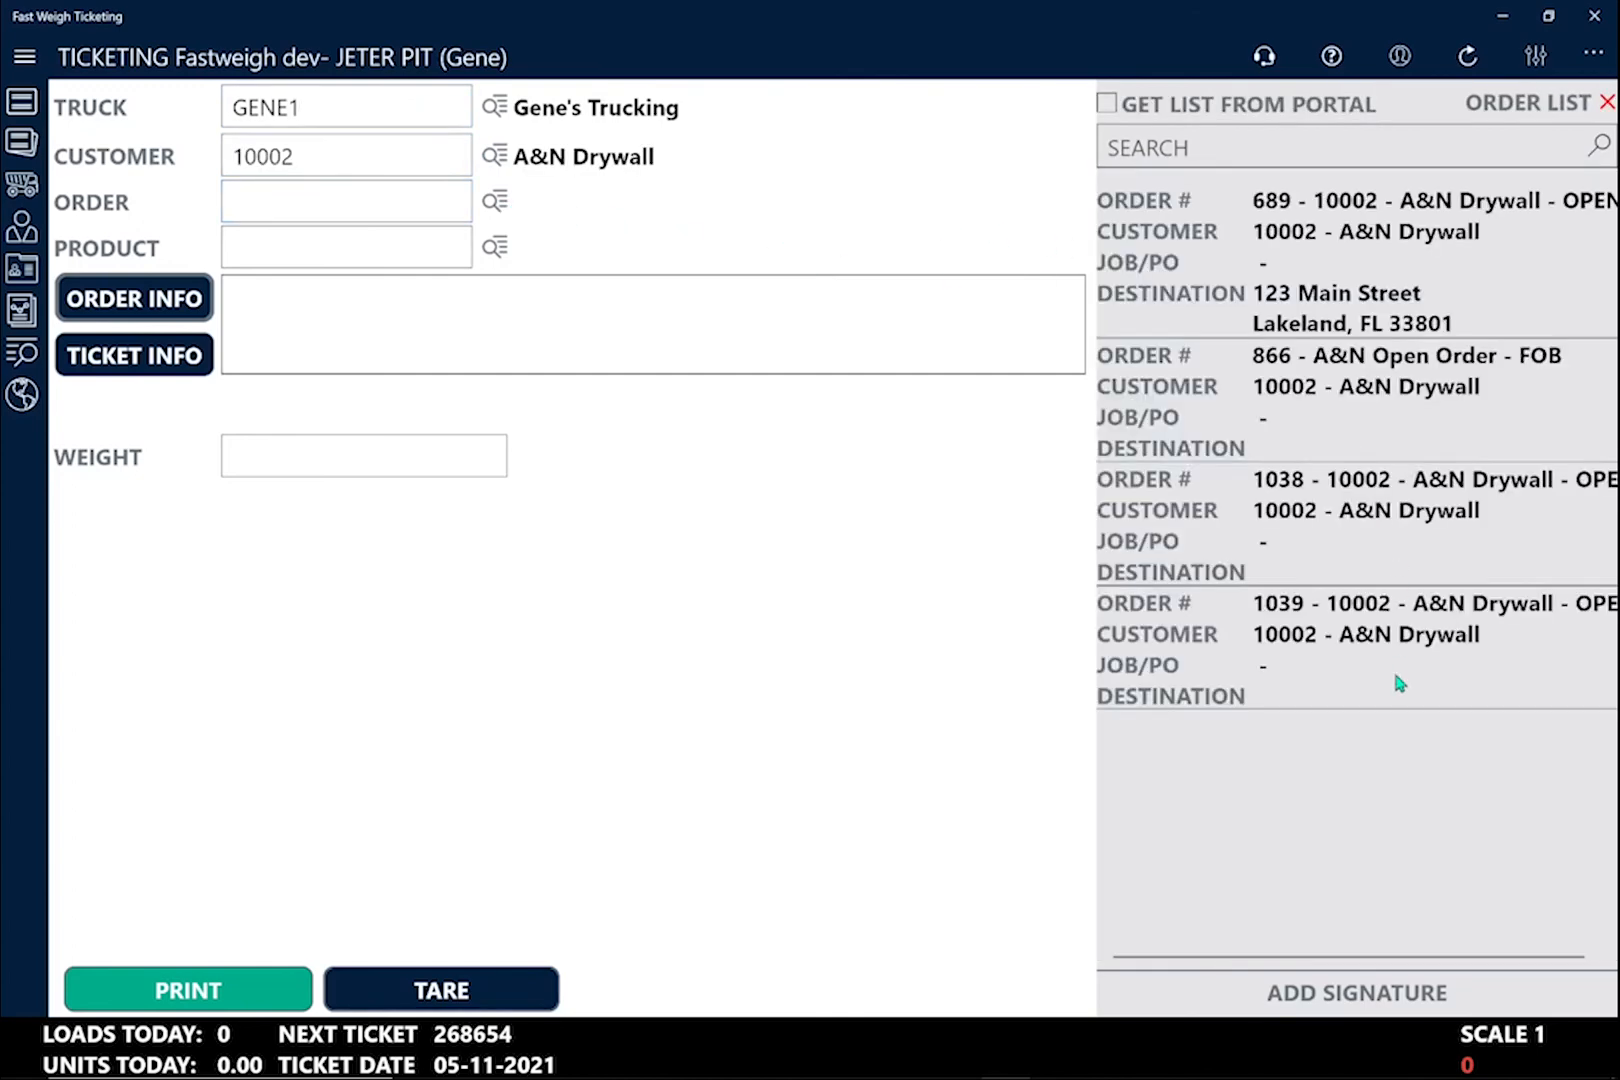
{"action": "left_click", "coordinate": [1396, 676]}
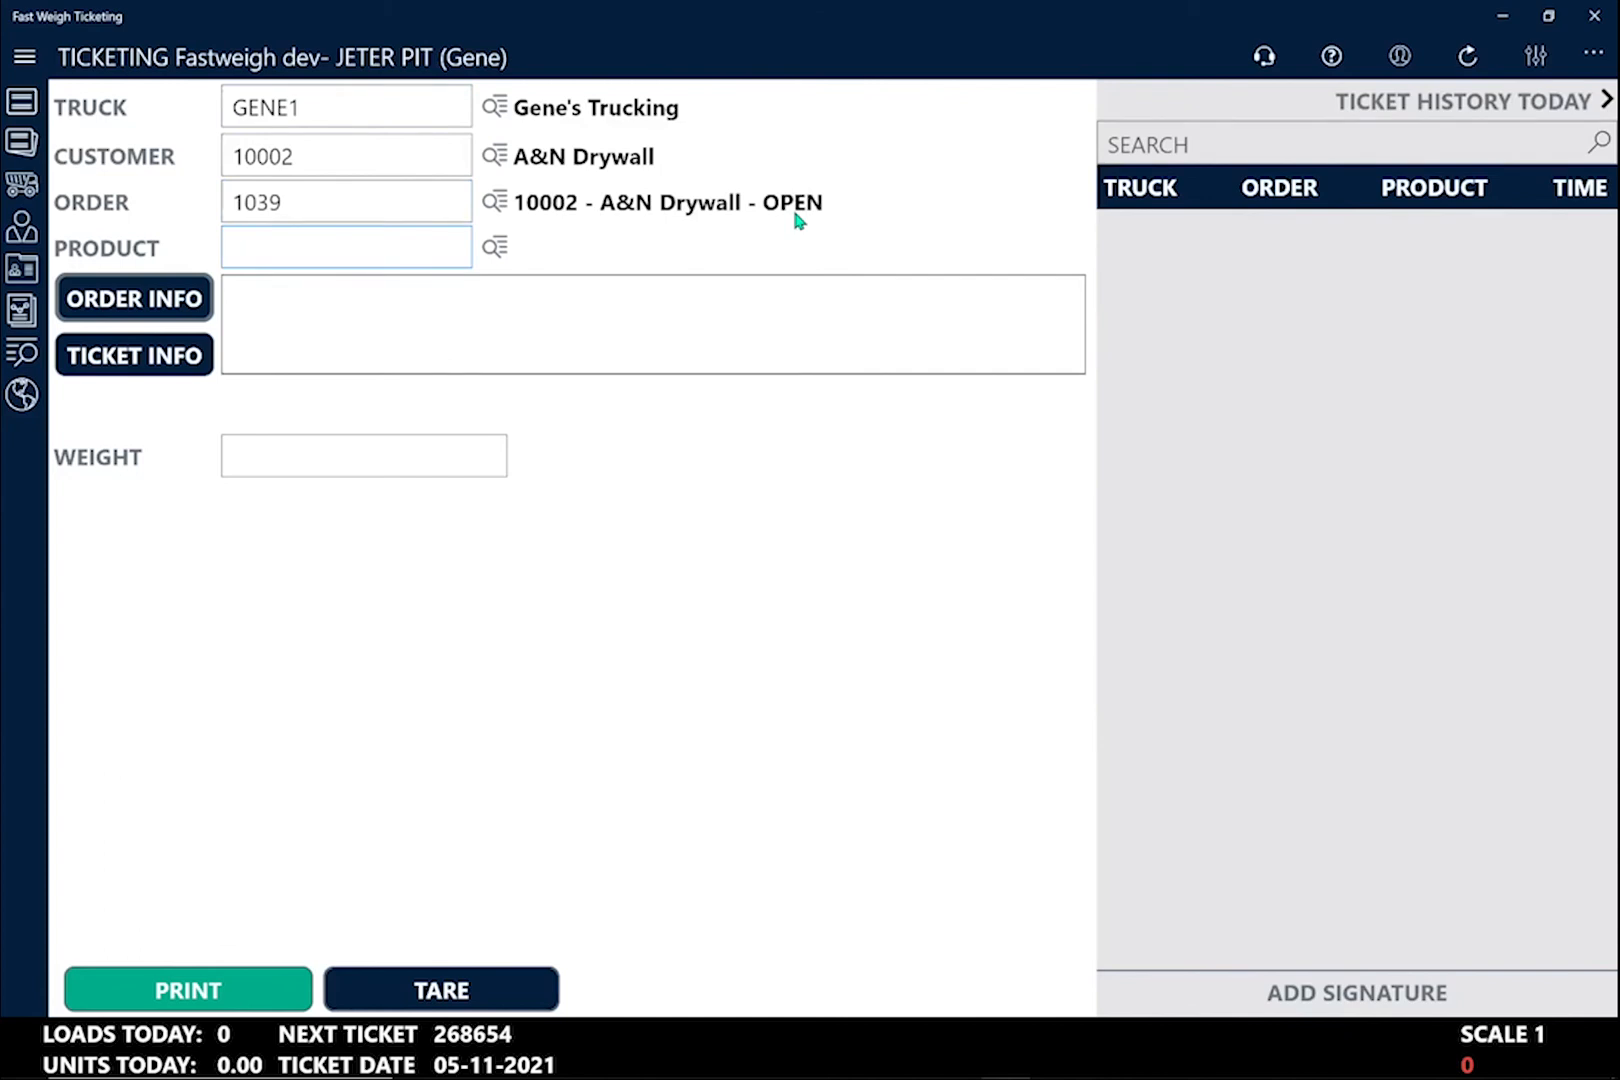
Search the template products for "10 stone" and add 100-10 STONE from yard 01-Jeter's Quarry to the order with template pricing.
{"action": "left_click", "coordinate": [496, 248]}
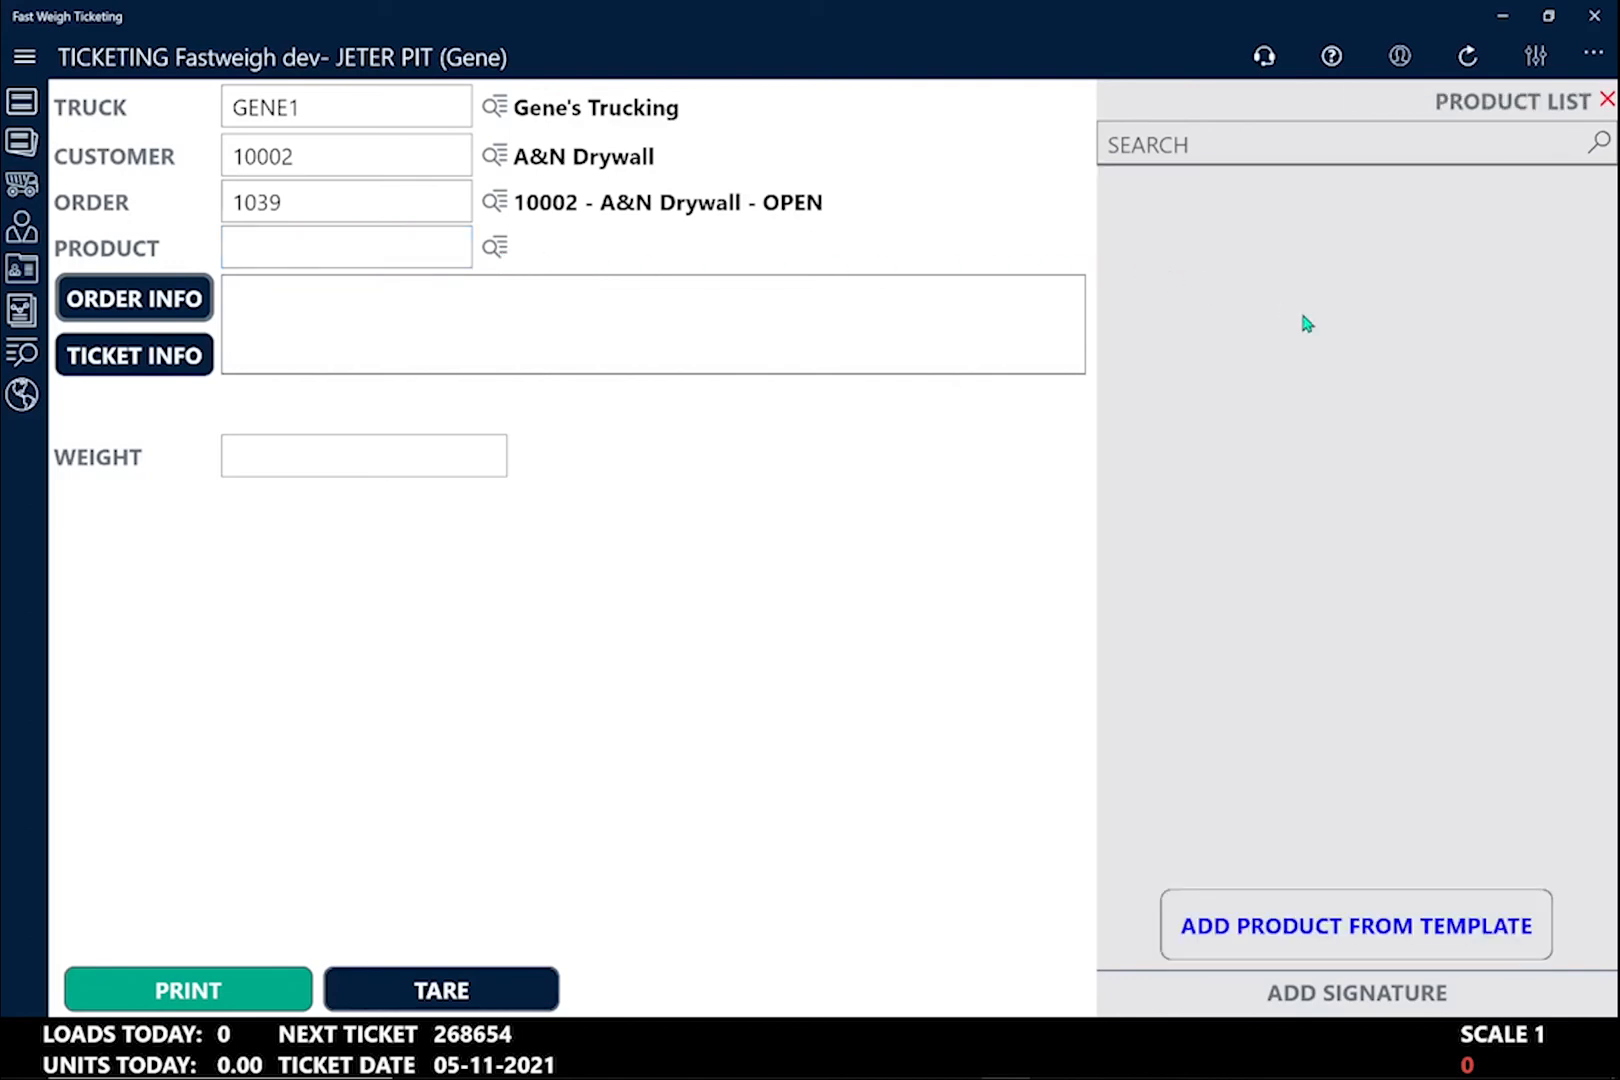
{"action": "left_click", "coordinate": [1303, 925]}
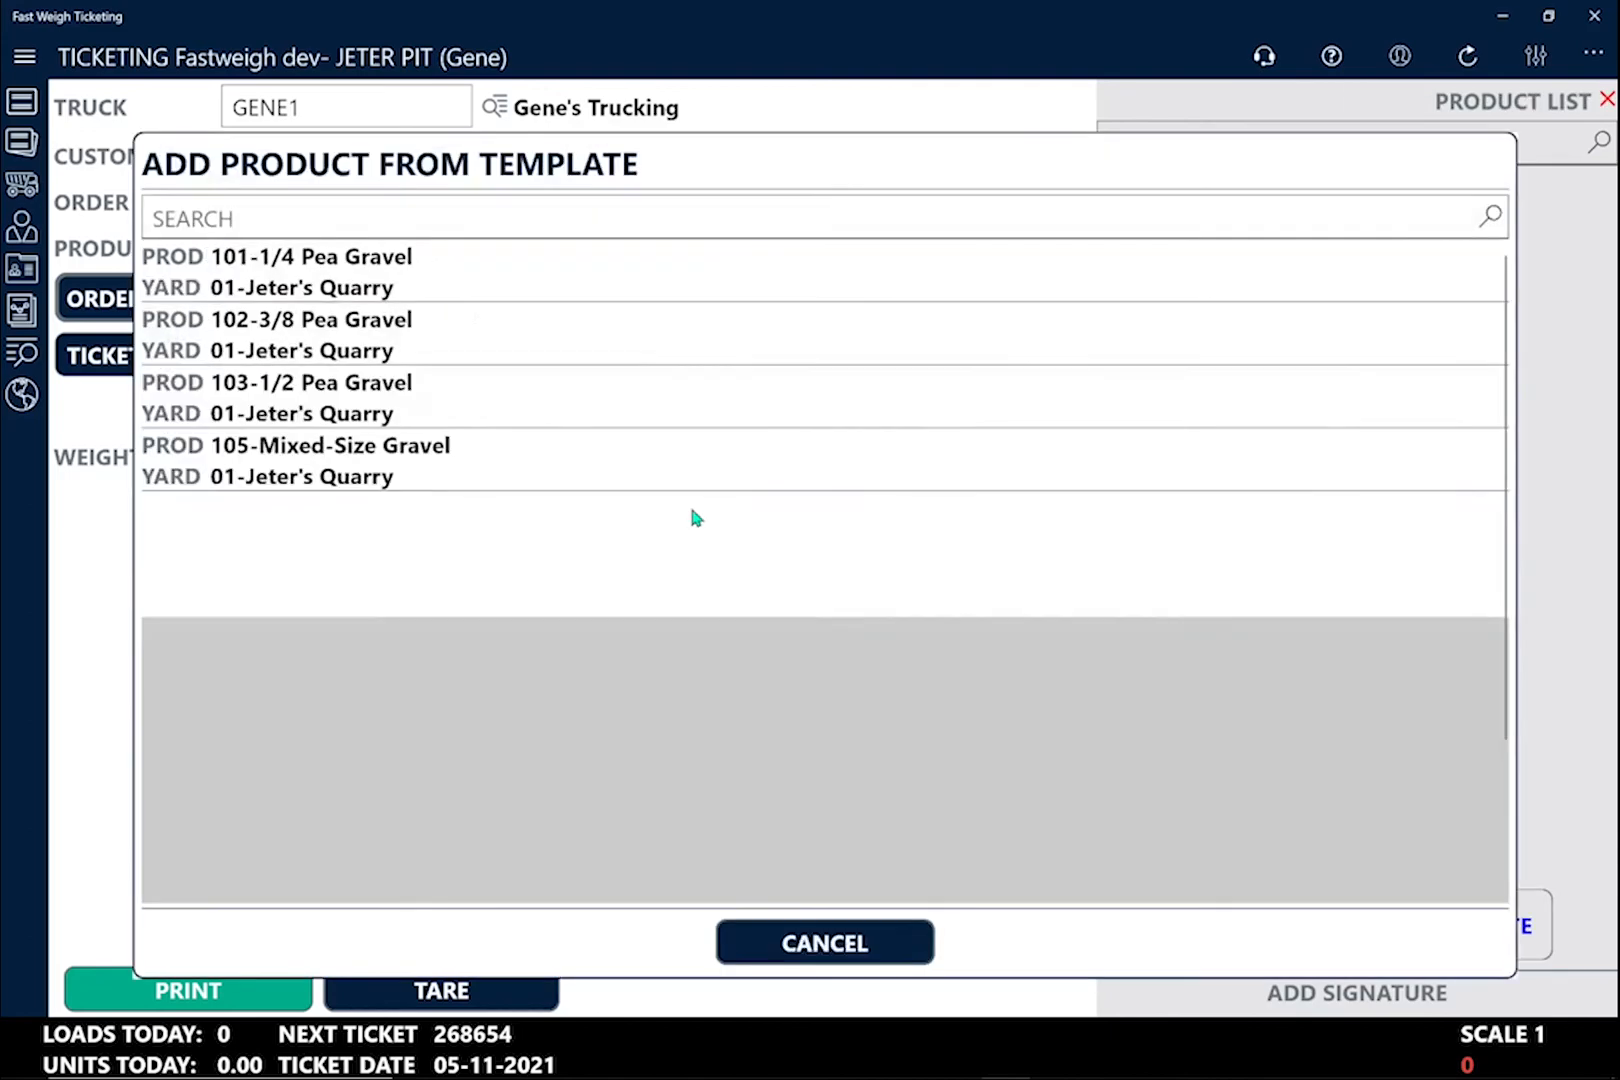
{"action": "left_click", "coordinate": [429, 218]}
{"action": "type", "text": "1"}
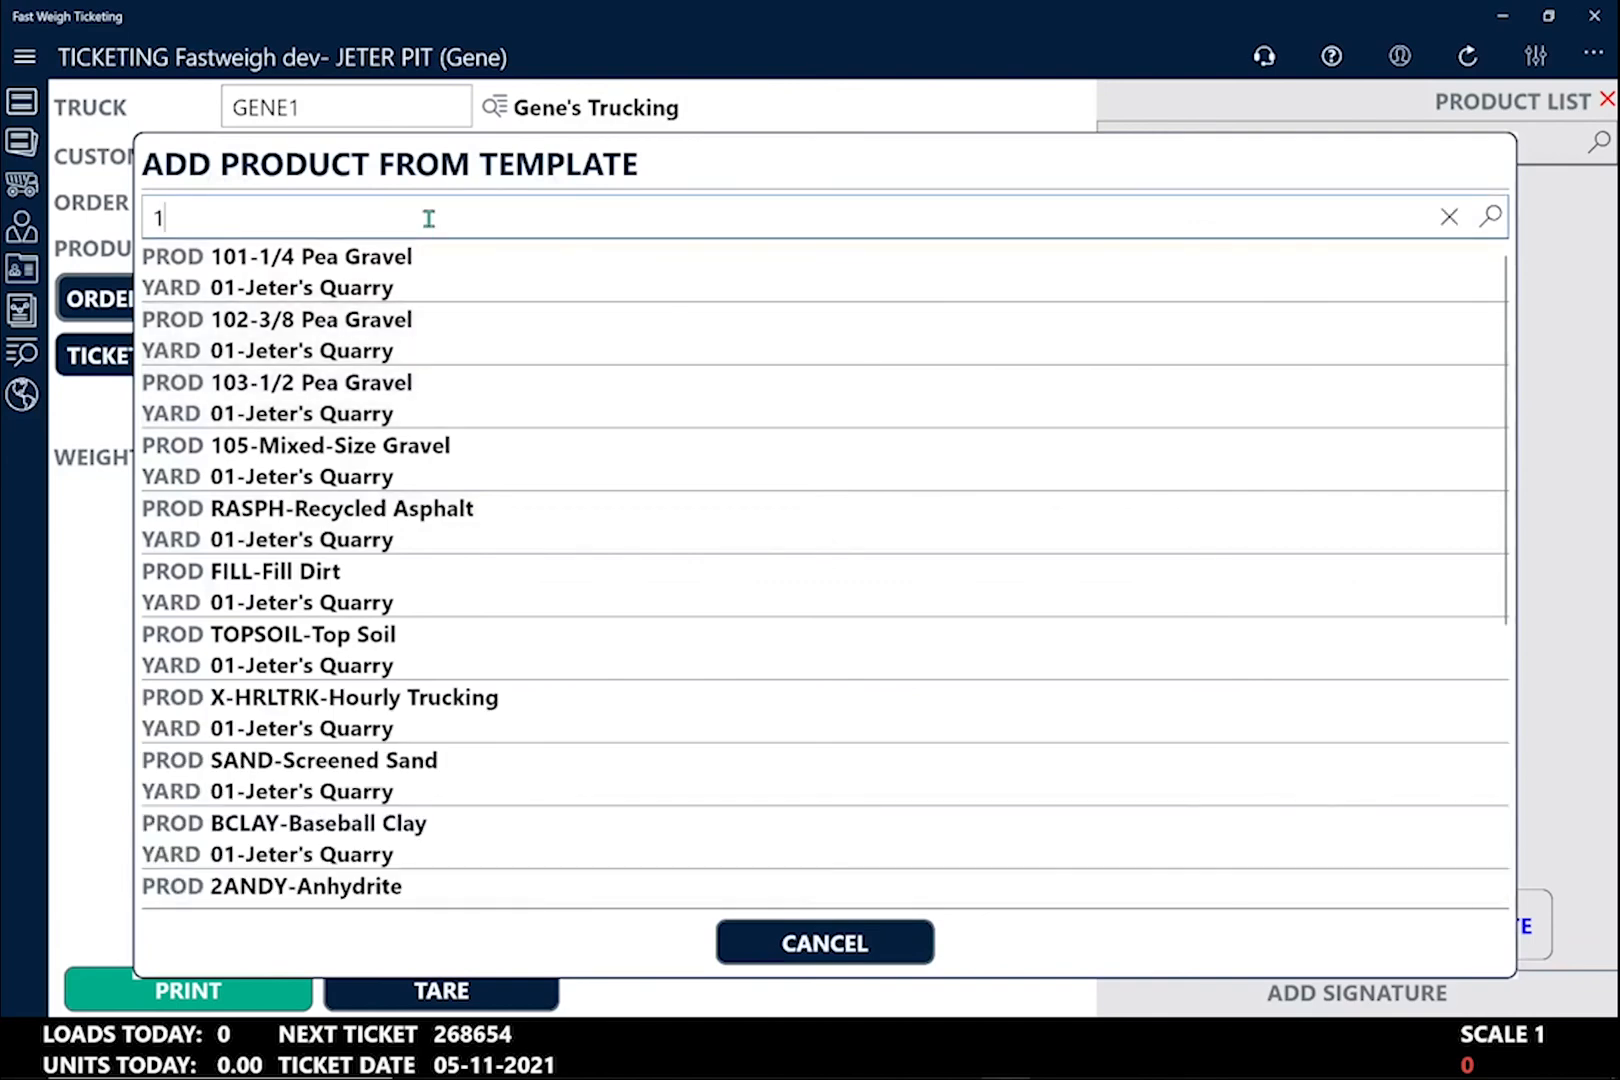
{"action": "type", "text": "0 stone"}
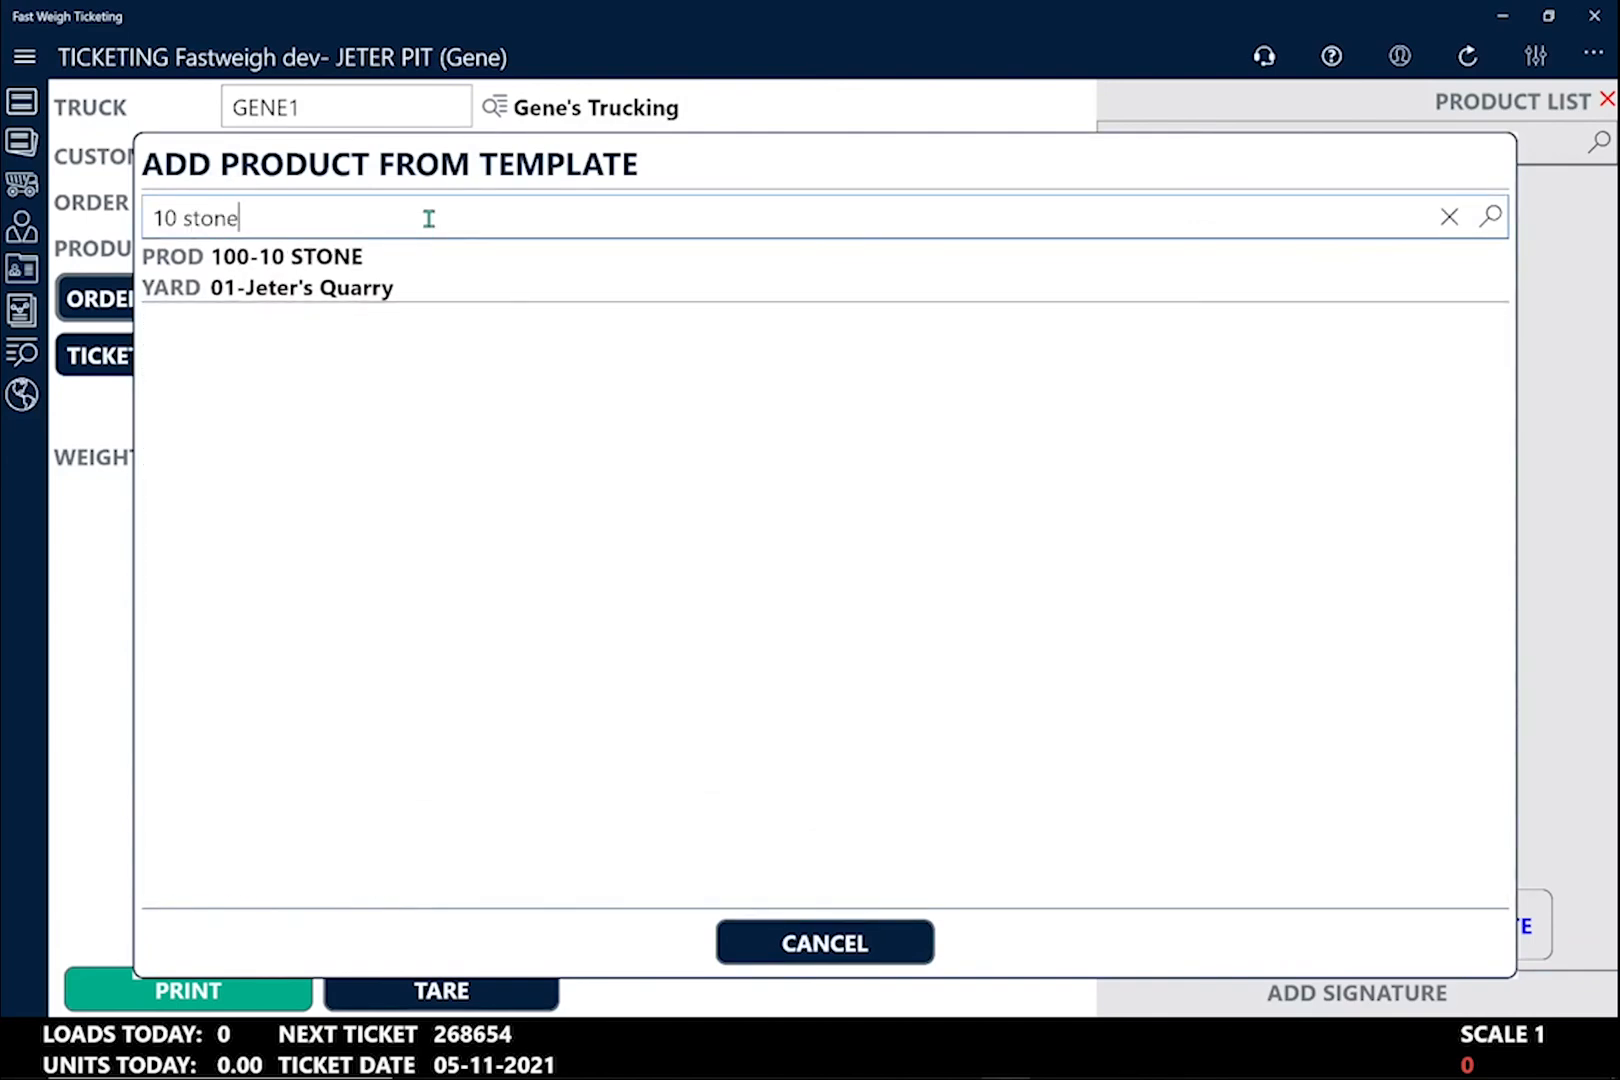
{"action": "left_click", "coordinate": [416, 287]}
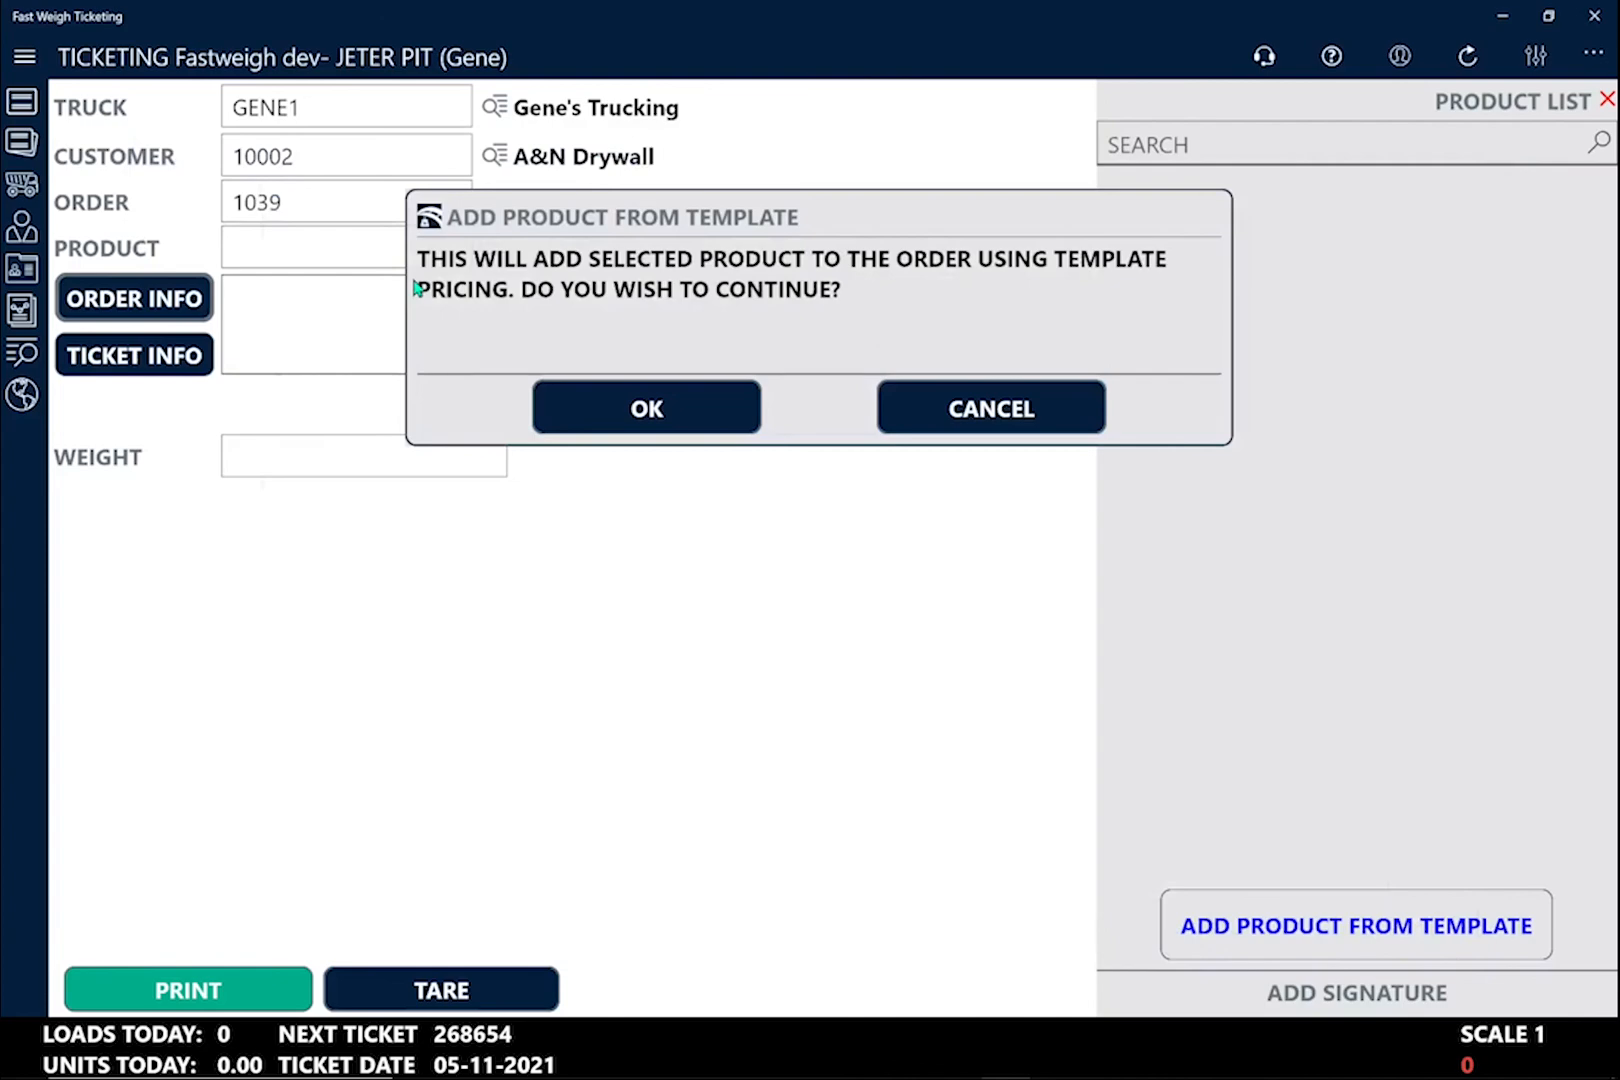
{"action": "left_click", "coordinate": [613, 418]}
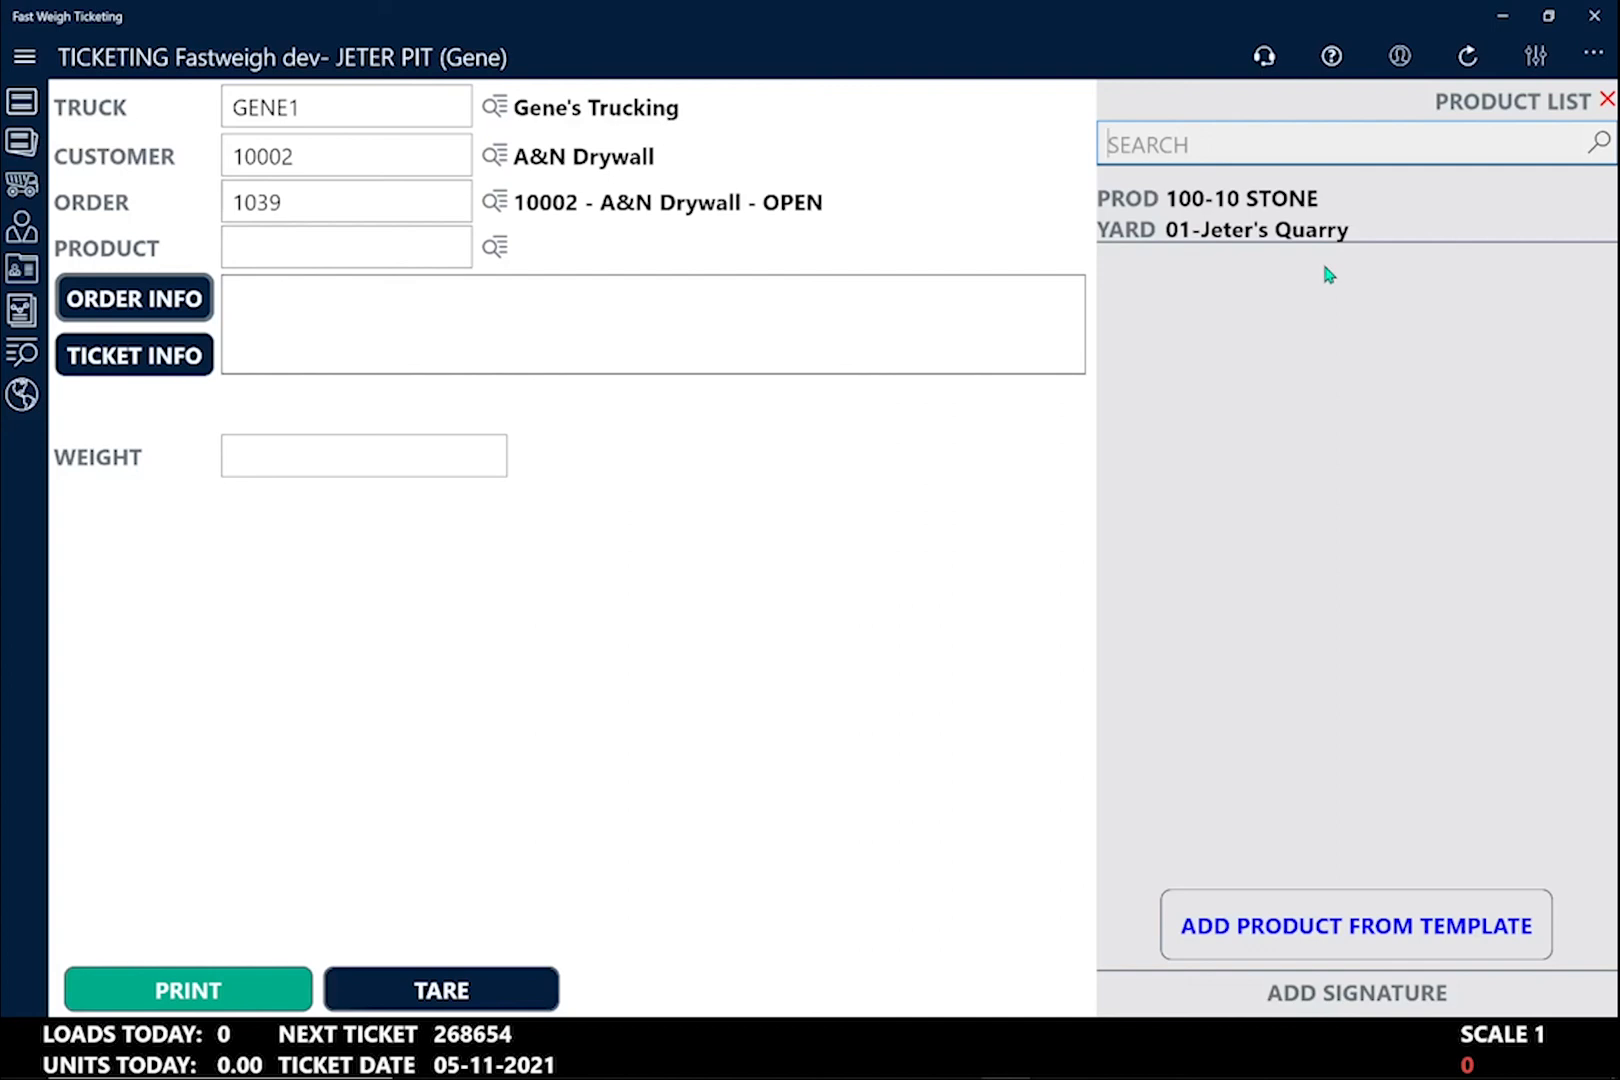
Complete the ticket with product 100-10 STONE and a weight of 75000 lbs, and print it.
{"action": "left_click", "coordinate": [1280, 214]}
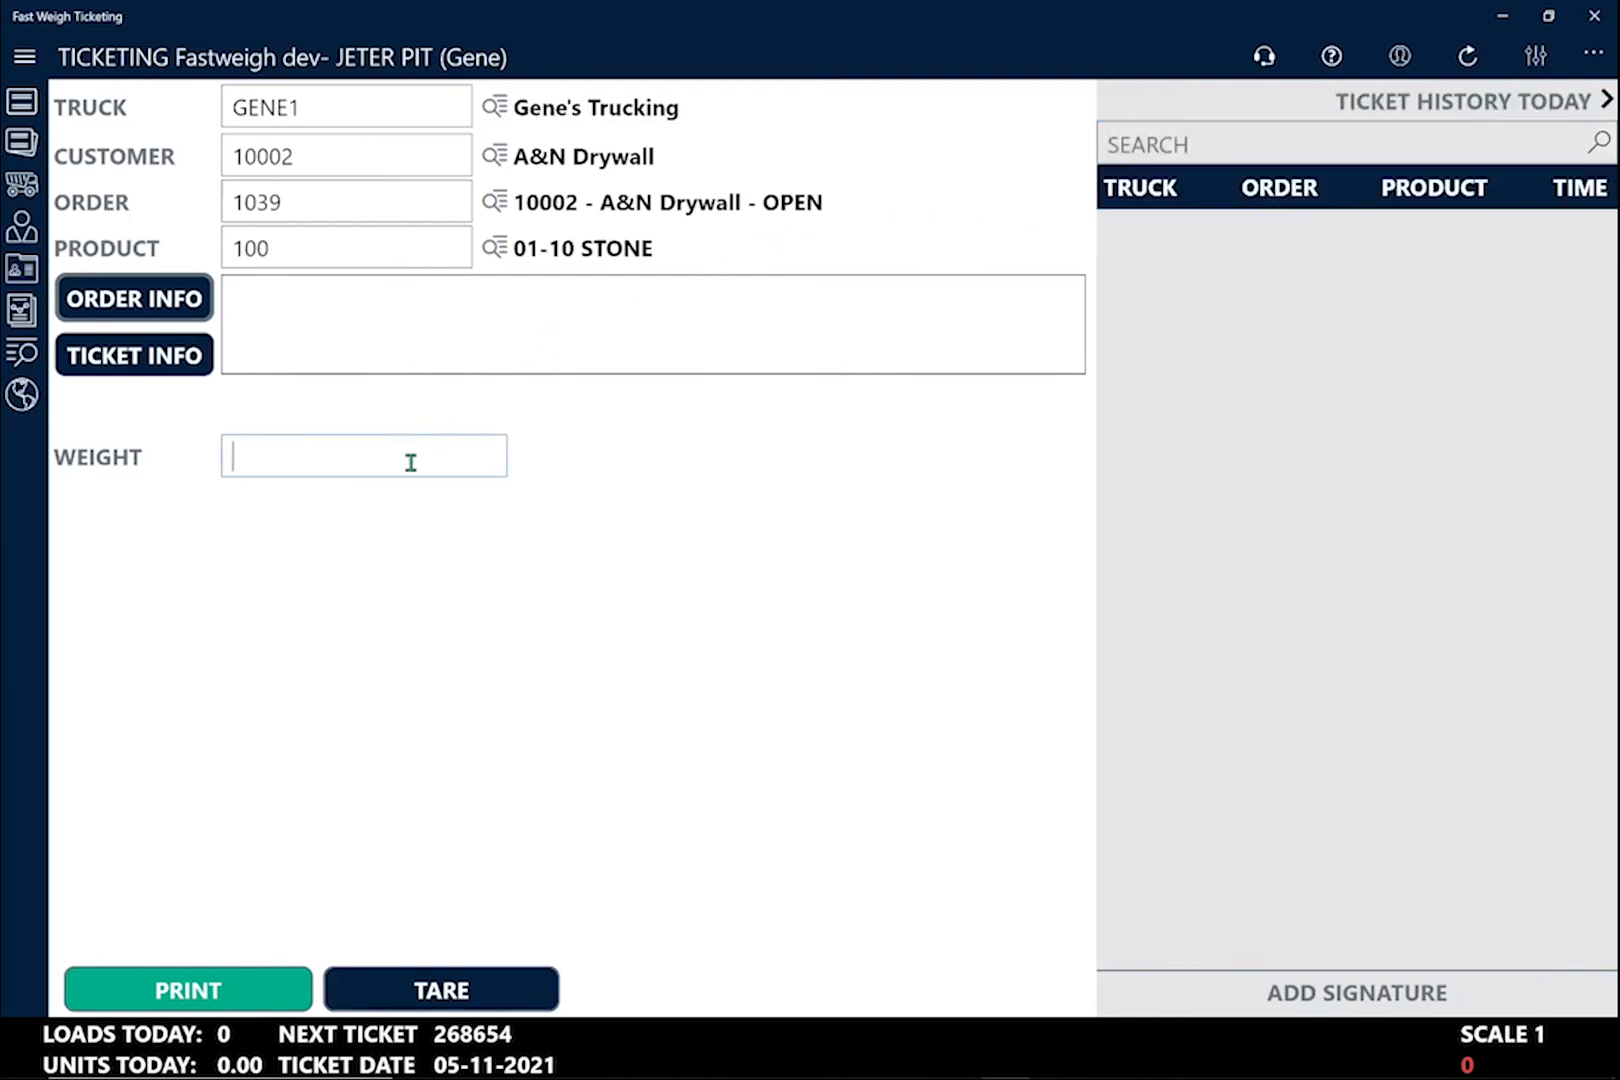
{"action": "type", "text": "75000"}
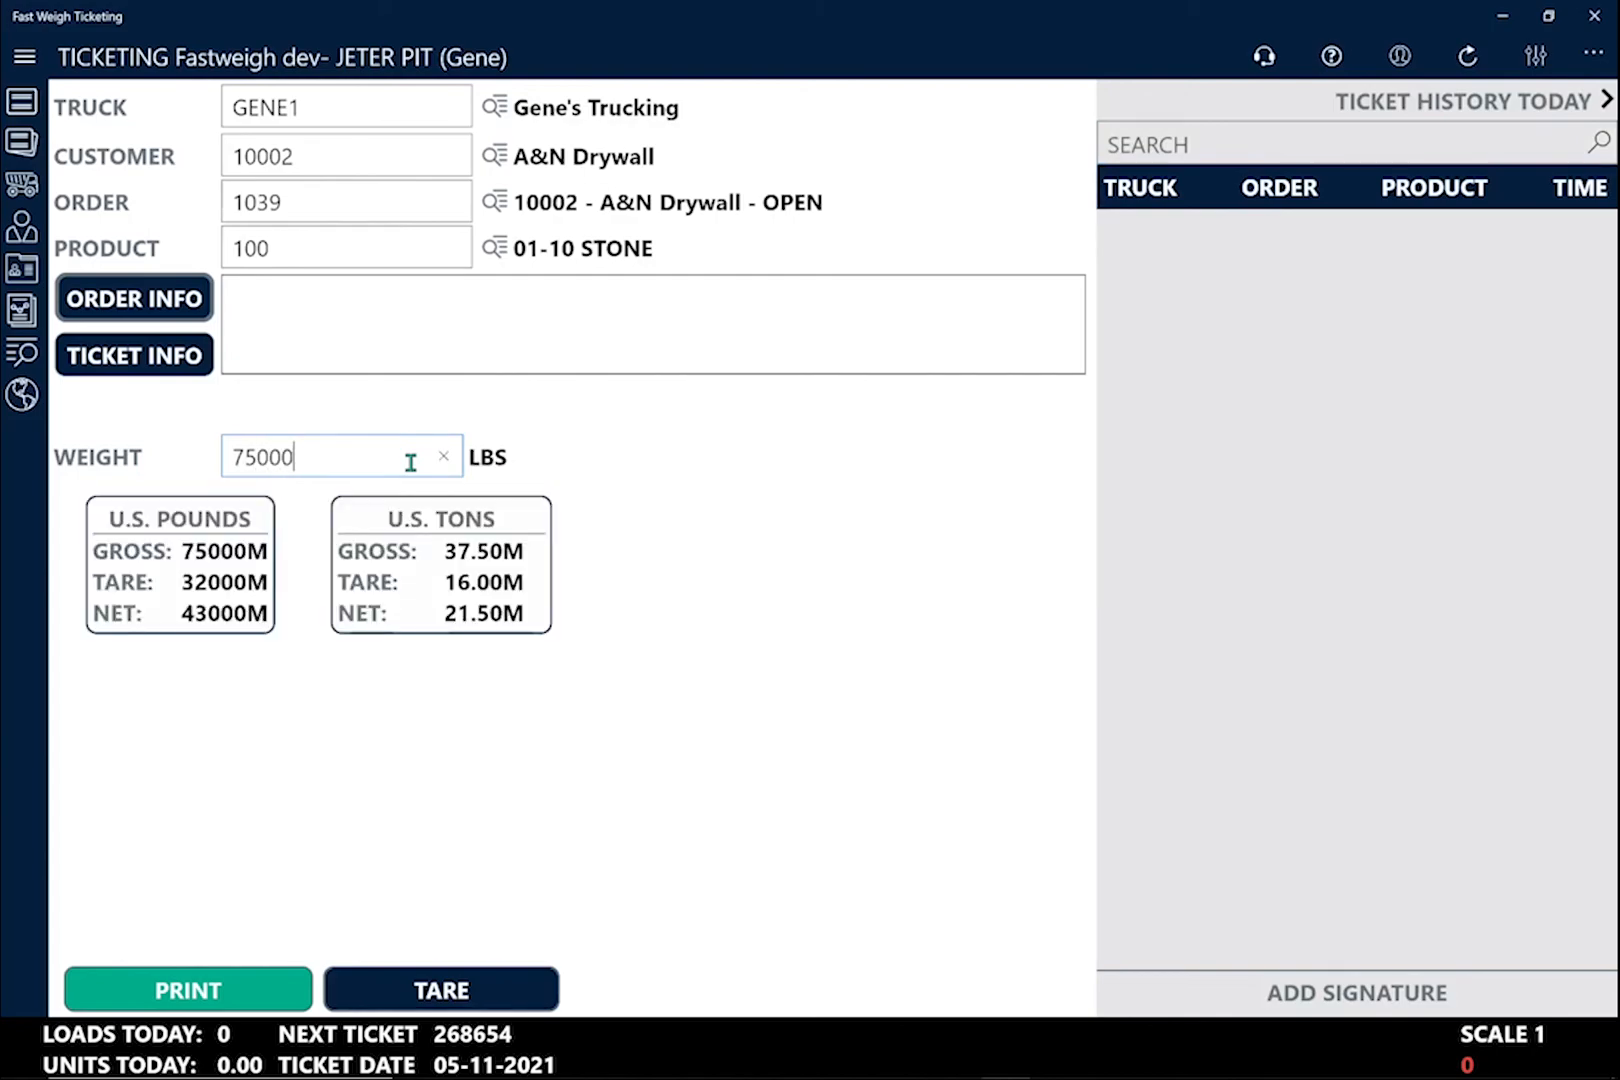
{"action": "left_click", "coordinate": [200, 990]}
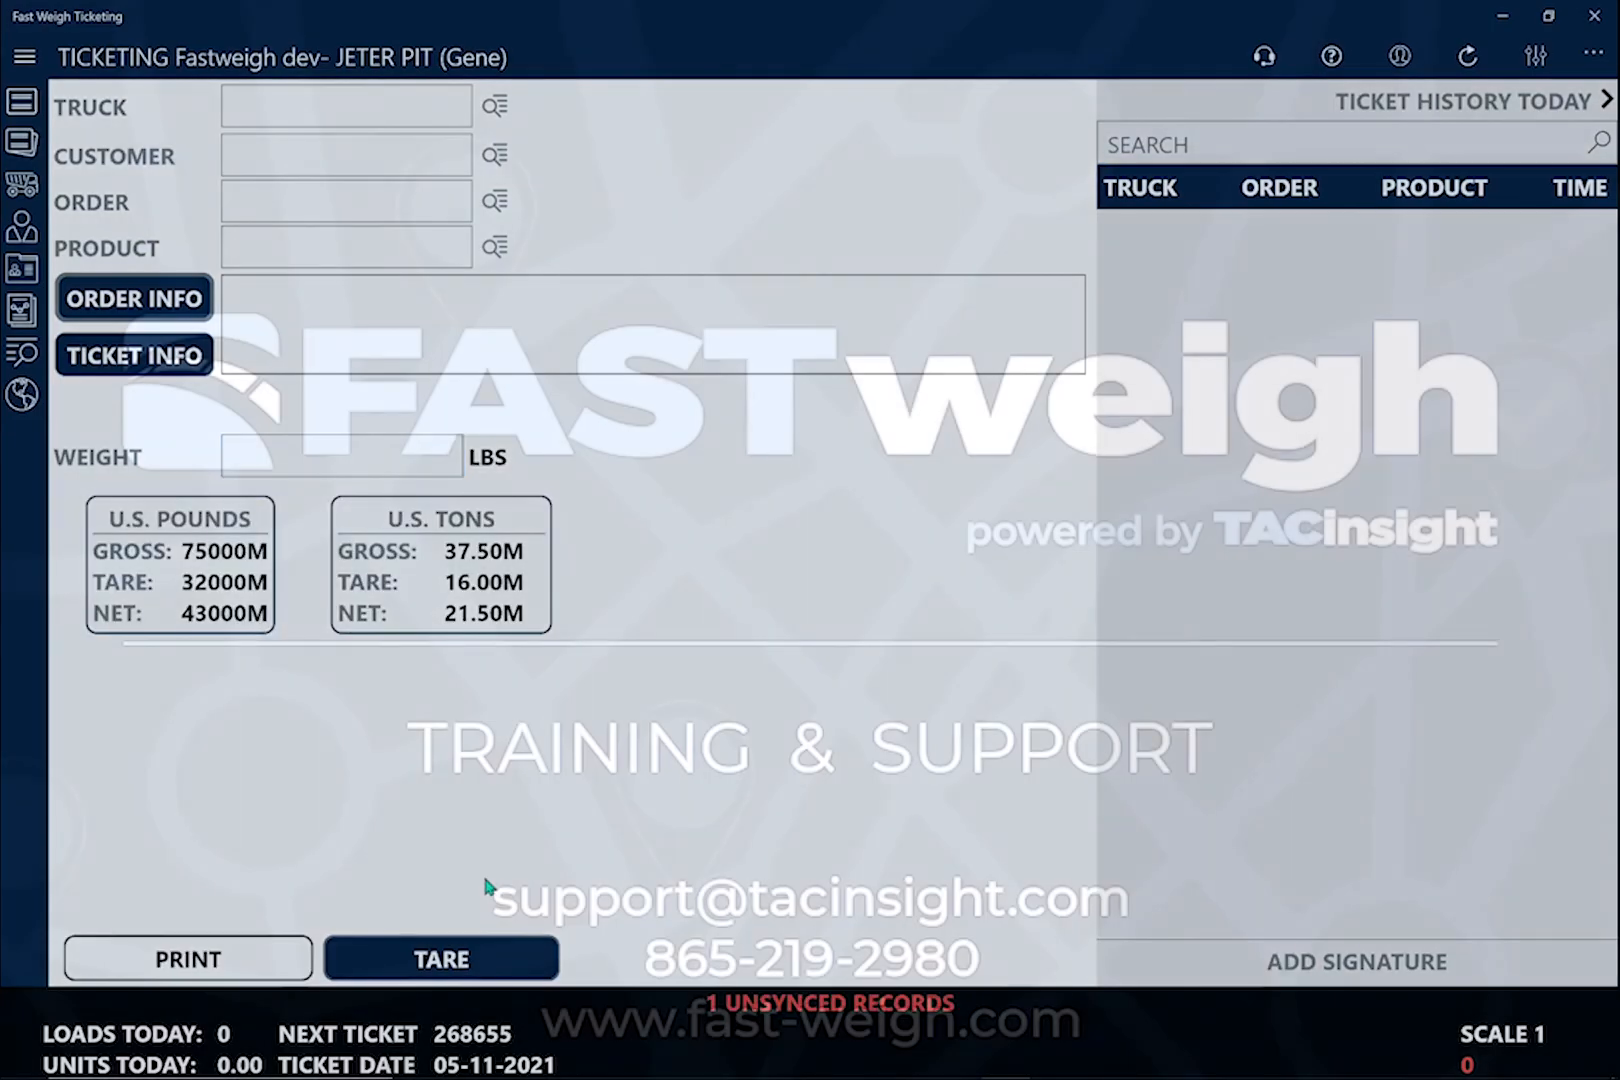